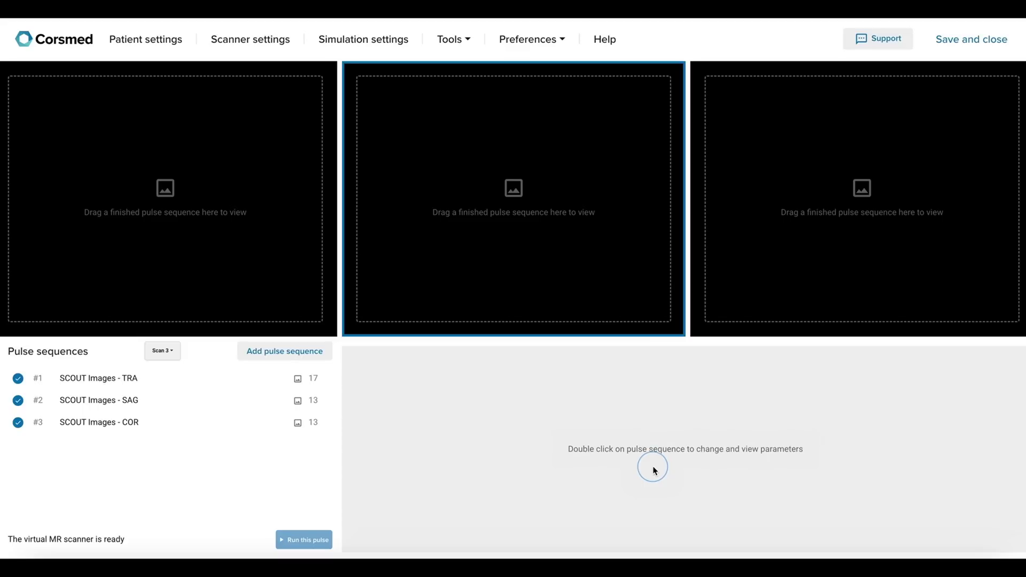
- Check the scanner coil and field strength, then load the TRA, SAG and COR scouts into the left, middle and right viewers
{"action": "left_click", "coordinate": [254, 46]}
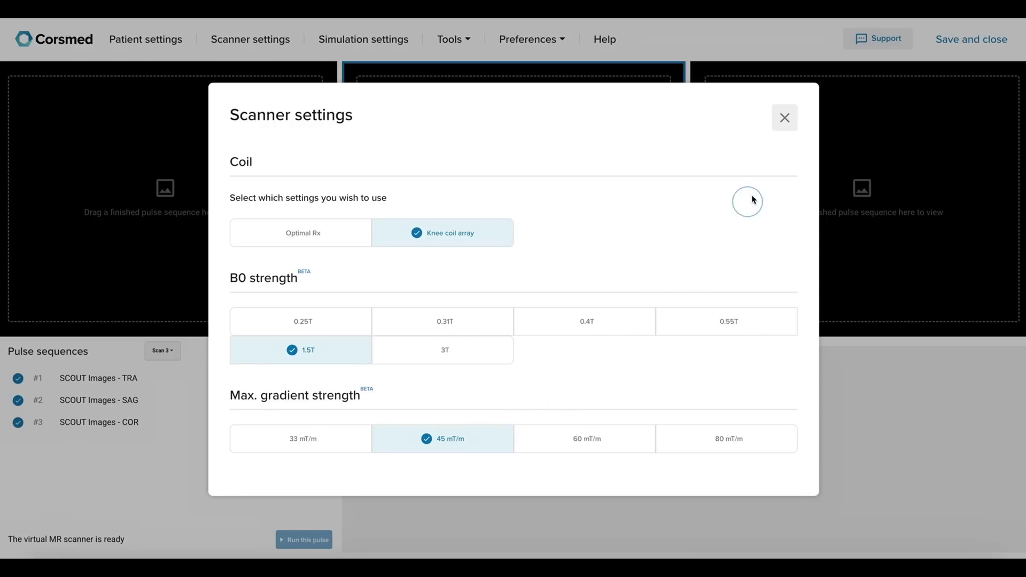
{"action": "left_click", "coordinate": [785, 119]}
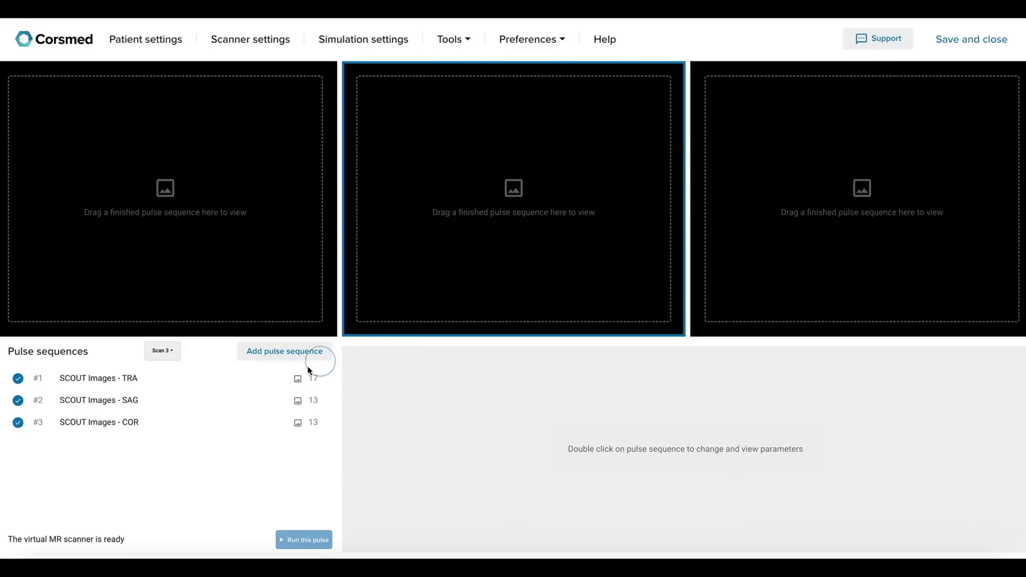
{"action": "left_click_drag", "start_coordinate": [297, 378], "coordinate": [253, 234]}
{"action": "left_click_drag", "start_coordinate": [298, 401], "coordinate": [428, 268]}
{"action": "left_click_drag", "start_coordinate": [298, 422], "coordinate": [852, 198]}
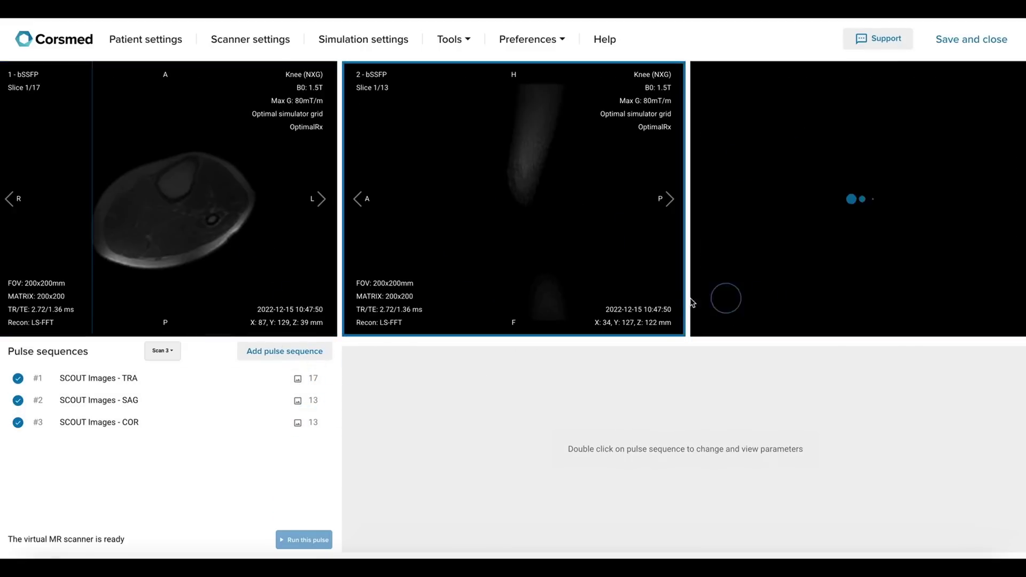
- Page the transverse, sagittal and coronal scouts forward to slices through the knee joint
{"action": "left_click", "coordinate": [319, 199]}
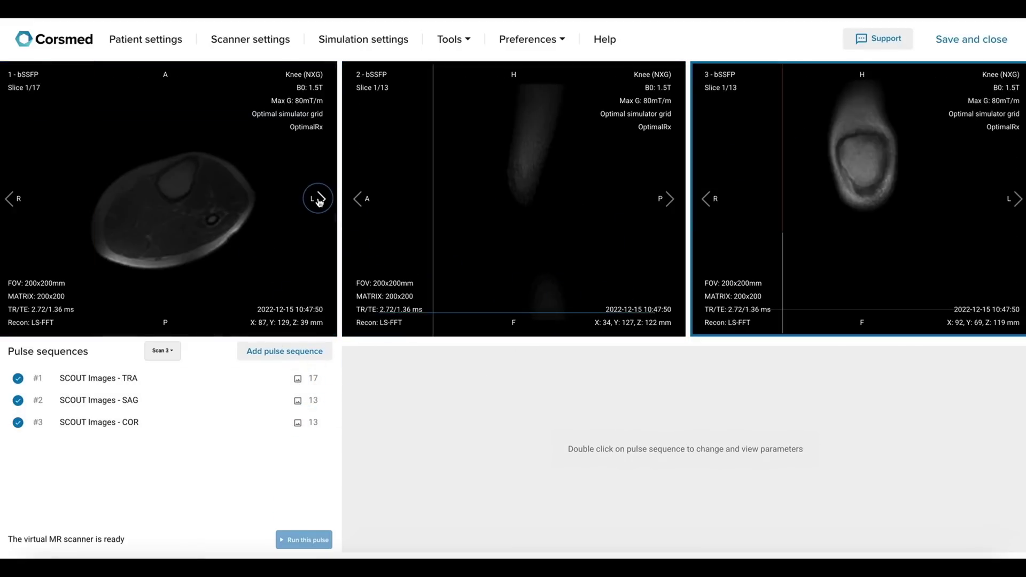
{"action": "left_click", "coordinate": [319, 199]}
{"action": "left_click", "coordinate": [319, 199]}
{"action": "left_click", "coordinate": [320, 199]}
{"action": "left_click", "coordinate": [319, 200]}
{"action": "left_click", "coordinate": [319, 199]}
{"action": "left_click", "coordinate": [319, 199]}
{"action": "left_click", "coordinate": [319, 199]}
{"action": "left_click", "coordinate": [319, 200]}
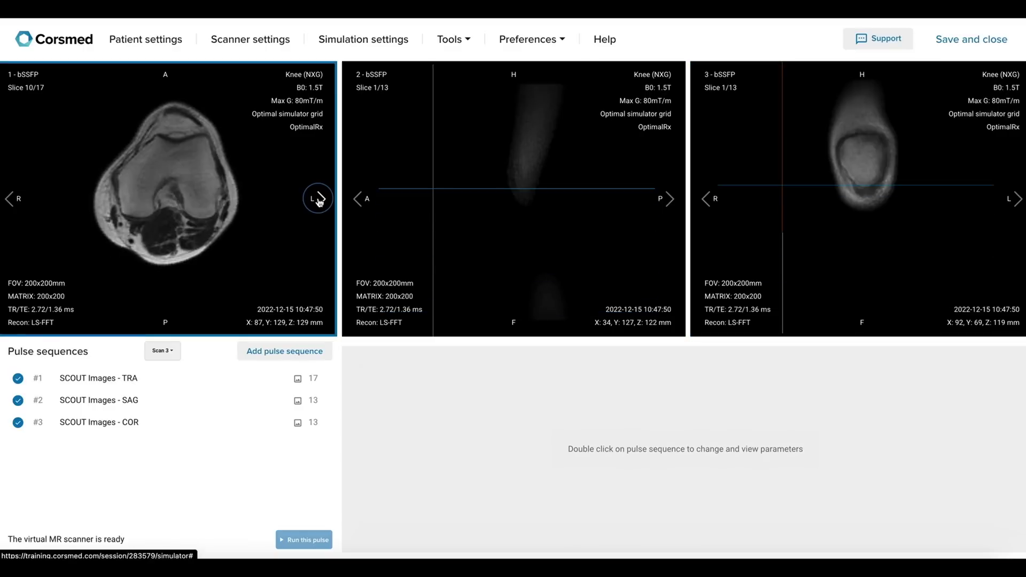
{"action": "left_click", "coordinate": [668, 199]}
{"action": "left_click", "coordinate": [668, 199]}
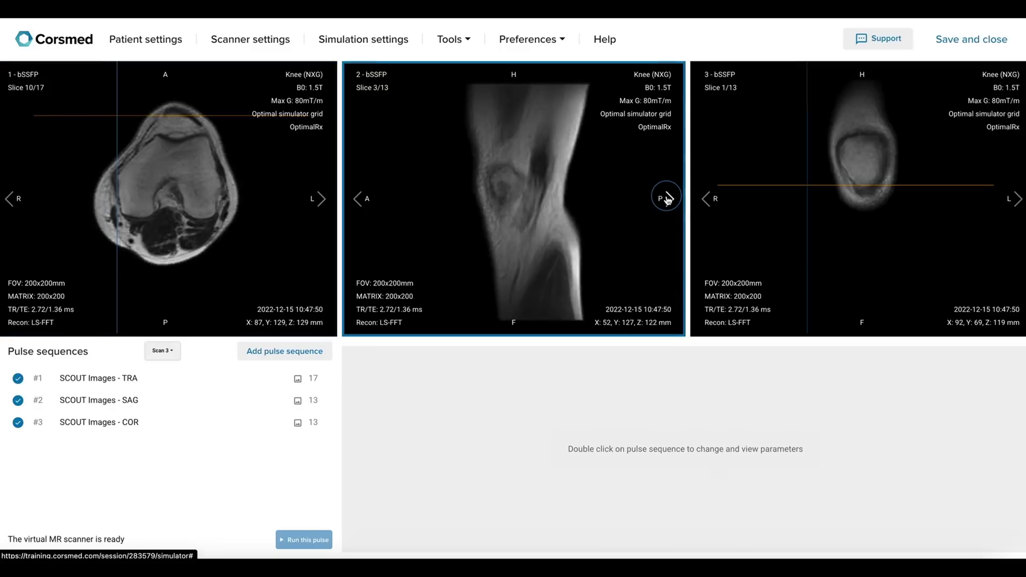
{"action": "left_click", "coordinate": [668, 198]}
{"action": "left_click", "coordinate": [668, 199]}
{"action": "left_click", "coordinate": [669, 199]}
{"action": "left_click", "coordinate": [668, 199]}
{"action": "left_click", "coordinate": [668, 199]}
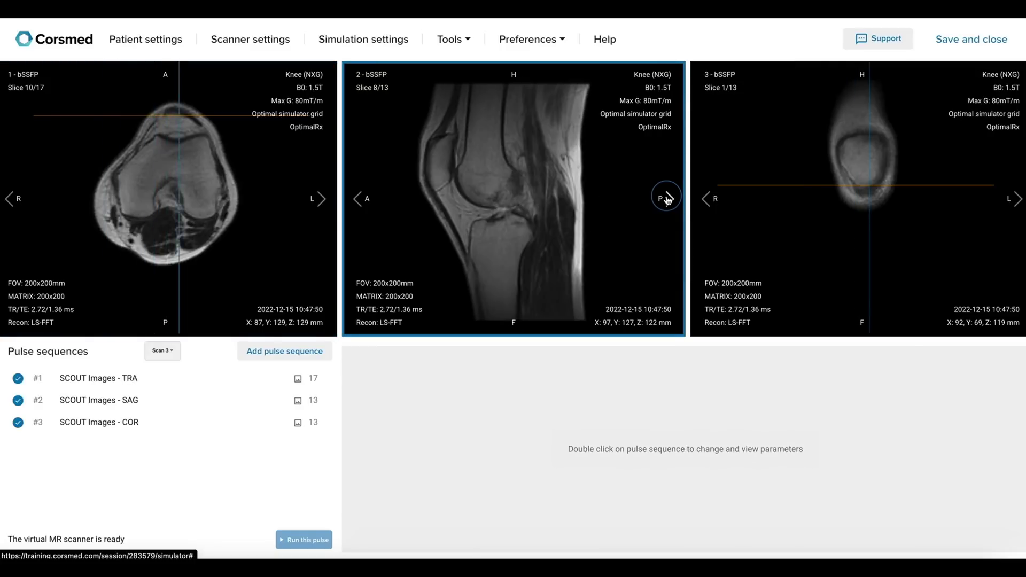
{"action": "left_click", "coordinate": [707, 199]}
{"action": "left_click", "coordinate": [706, 199]}
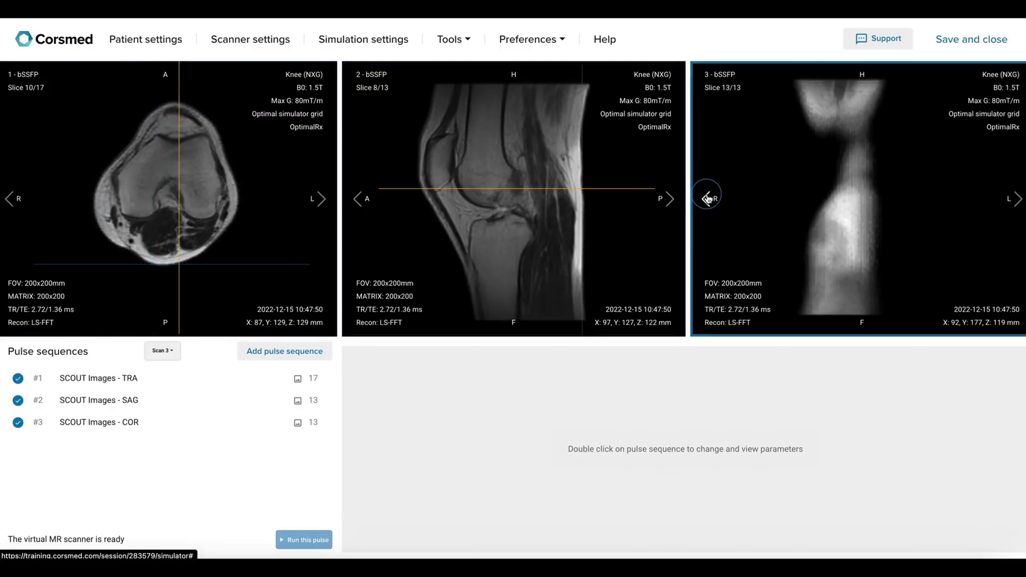
{"action": "left_click", "coordinate": [706, 199]}
{"action": "left_click", "coordinate": [707, 199]}
{"action": "left_click", "coordinate": [707, 199]}
{"action": "left_click", "coordinate": [706, 199]}
{"action": "left_click", "coordinate": [706, 199]}
{"action": "left_click", "coordinate": [707, 199]}
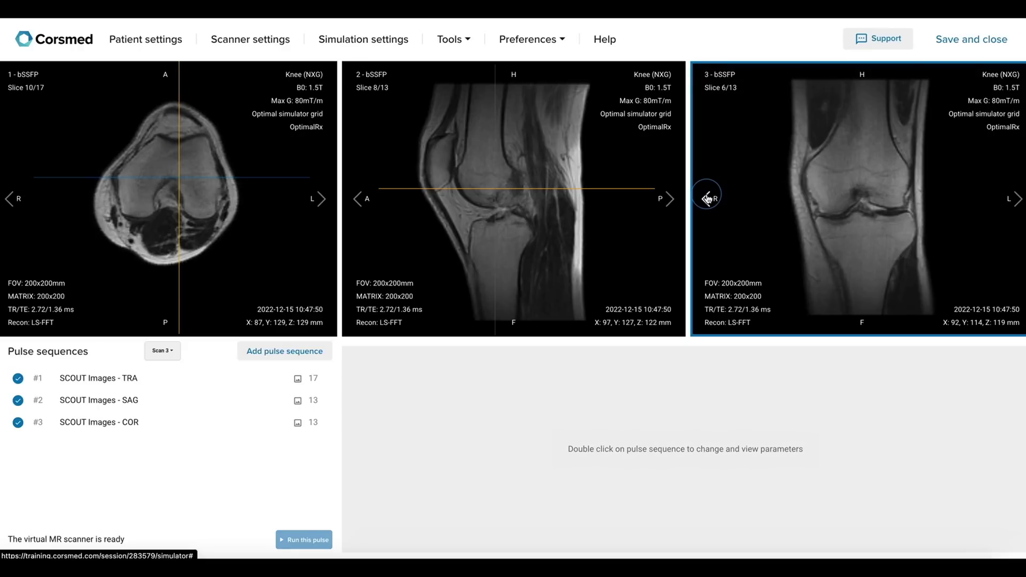
- Open Standard protocols and expand the Knee (Knee Model) group to list its sequences
{"action": "left_click", "coordinate": [284, 354]}
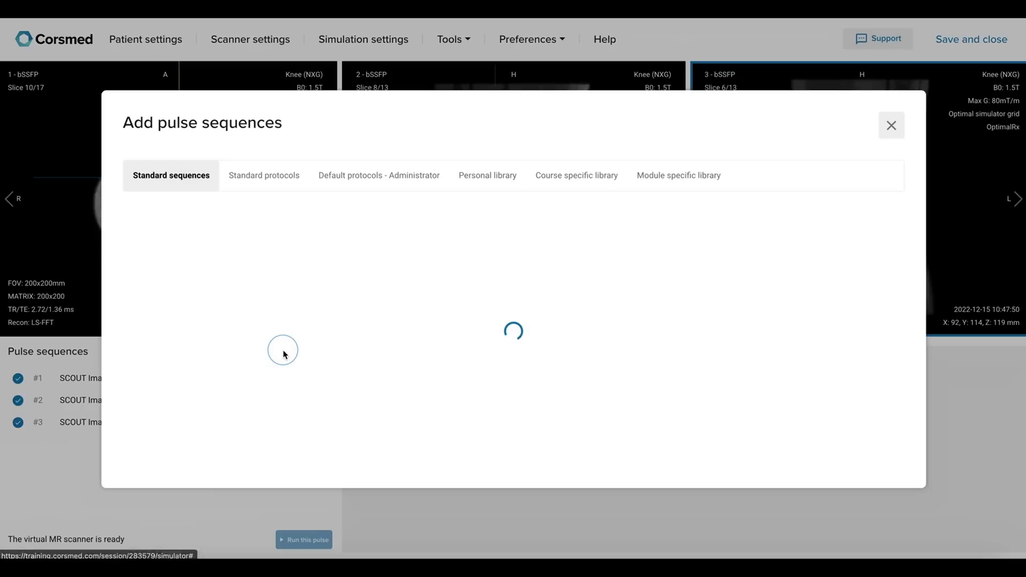
{"action": "left_click", "coordinate": [282, 177]}
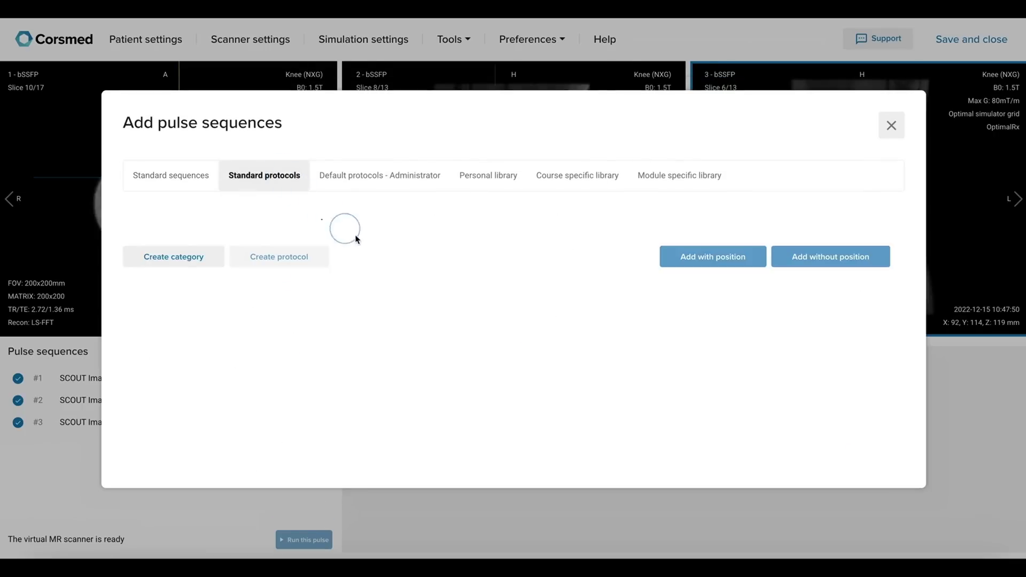
{"action": "scroll", "coordinate": [420, 302], "scroll_direction": "down", "scroll_amount": 4}
{"action": "scroll", "coordinate": [420, 306], "scroll_direction": "down", "scroll_amount": 6}
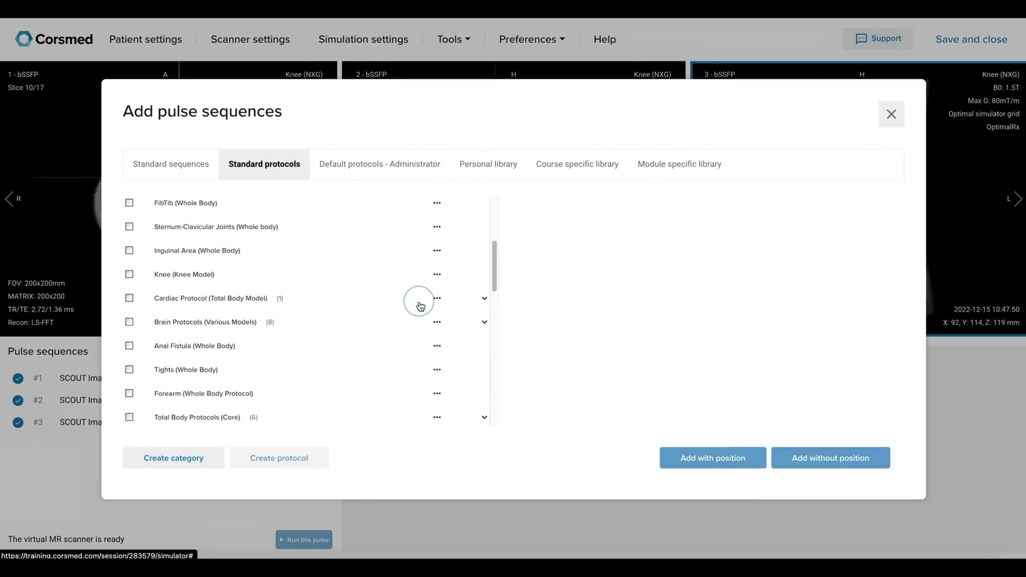
{"action": "left_click", "coordinate": [468, 215]}
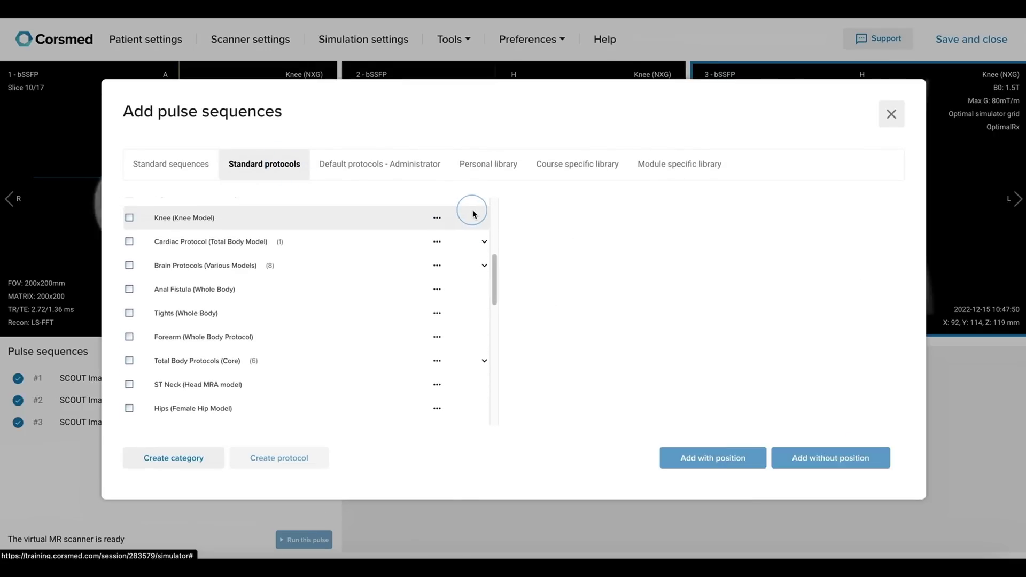
{"action": "left_click", "coordinate": [483, 221]}
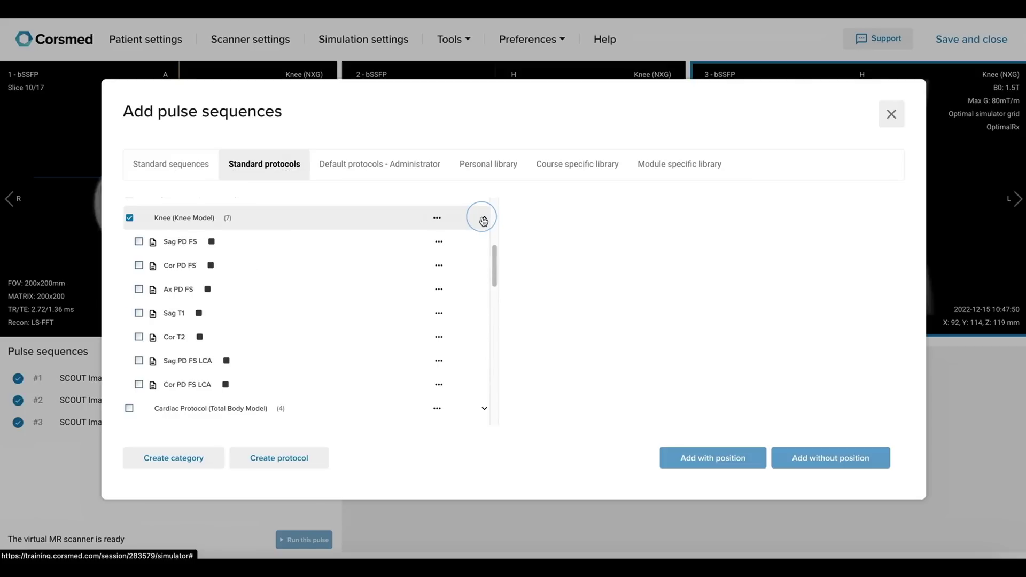
{"action": "left_click", "coordinate": [176, 218]}
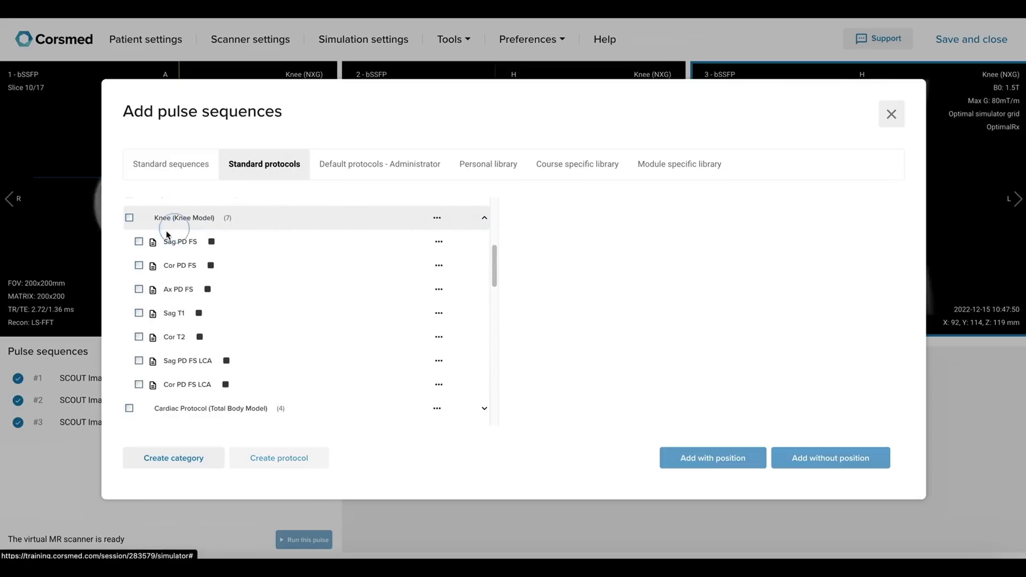
- Tick Sag PD FS, Cor PD FS, Ax PD FS, Sag T1, Cor T2, Sag and Cor PD FS LCA, and add them
{"action": "left_click", "coordinate": [139, 242]}
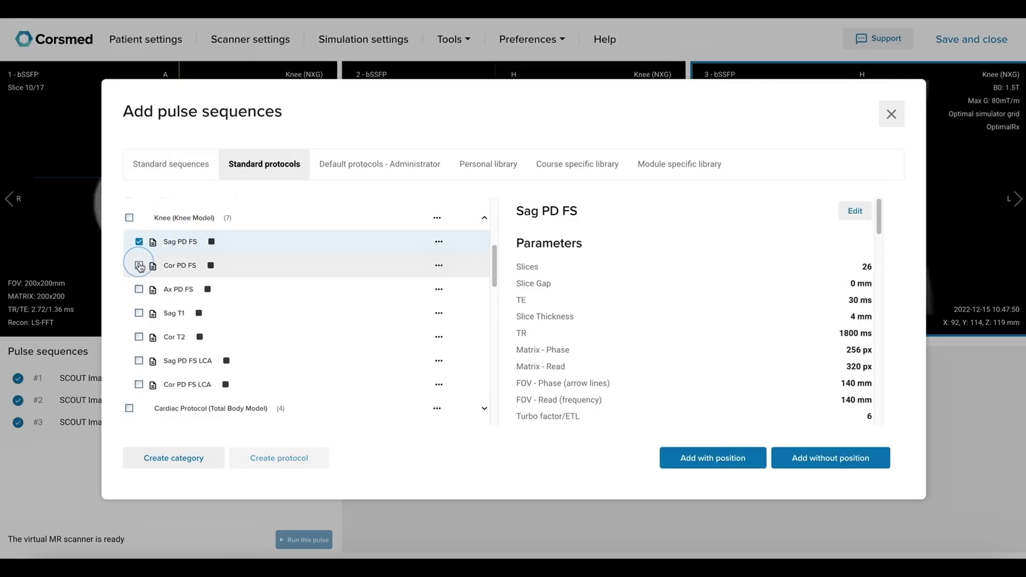
{"action": "left_click", "coordinate": [139, 267]}
{"action": "left_click", "coordinate": [139, 290]}
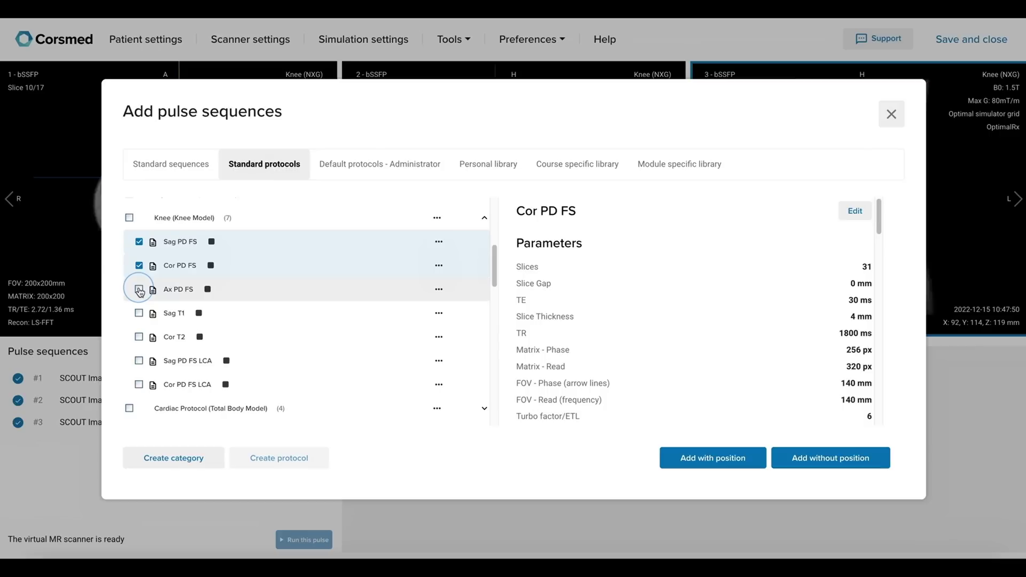
{"action": "left_click", "coordinate": [139, 313]}
{"action": "left_click", "coordinate": [140, 340]}
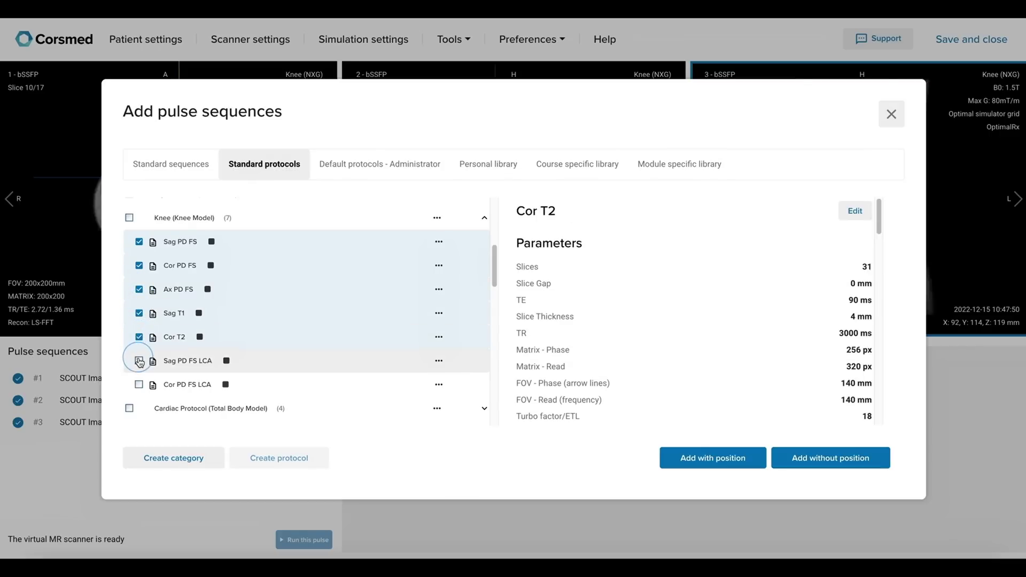
{"action": "left_click", "coordinate": [139, 362]}
{"action": "left_click", "coordinate": [139, 386]}
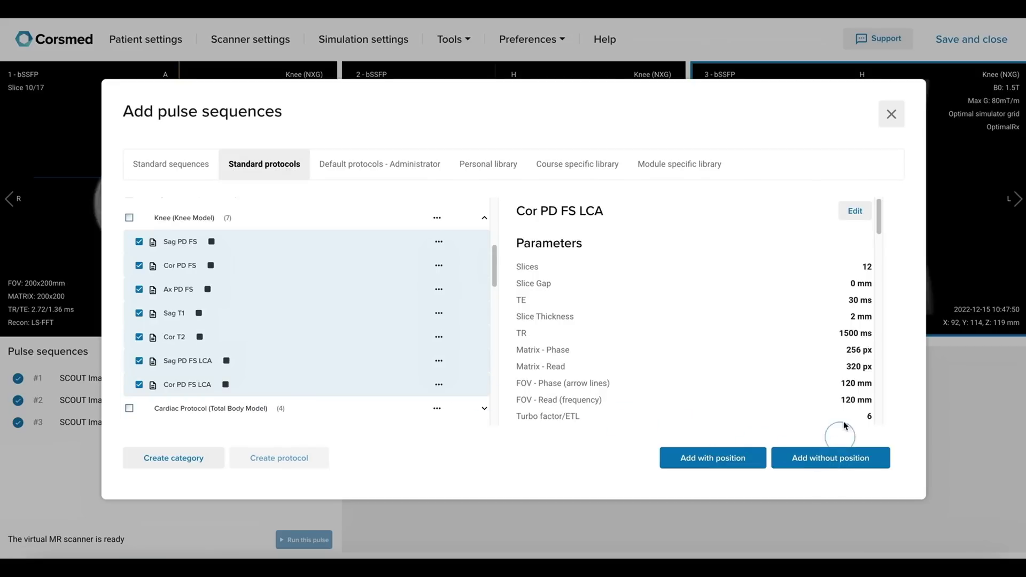
{"action": "left_click", "coordinate": [890, 123]}
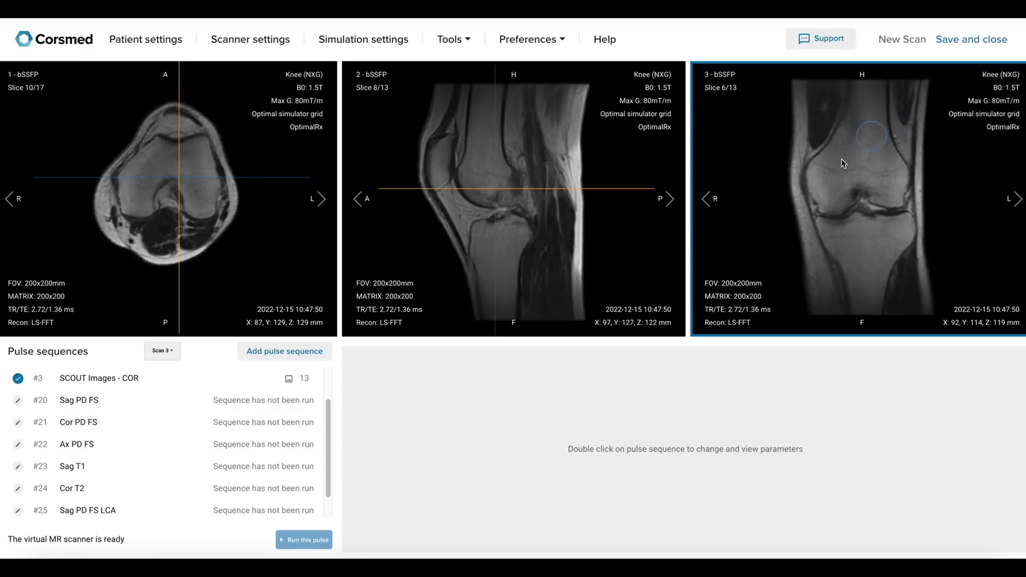
- Open the Sag PD FS #20 parameters and choose SAG as its Geometry plane orientation
{"action": "double_click", "coordinate": [112, 405]}
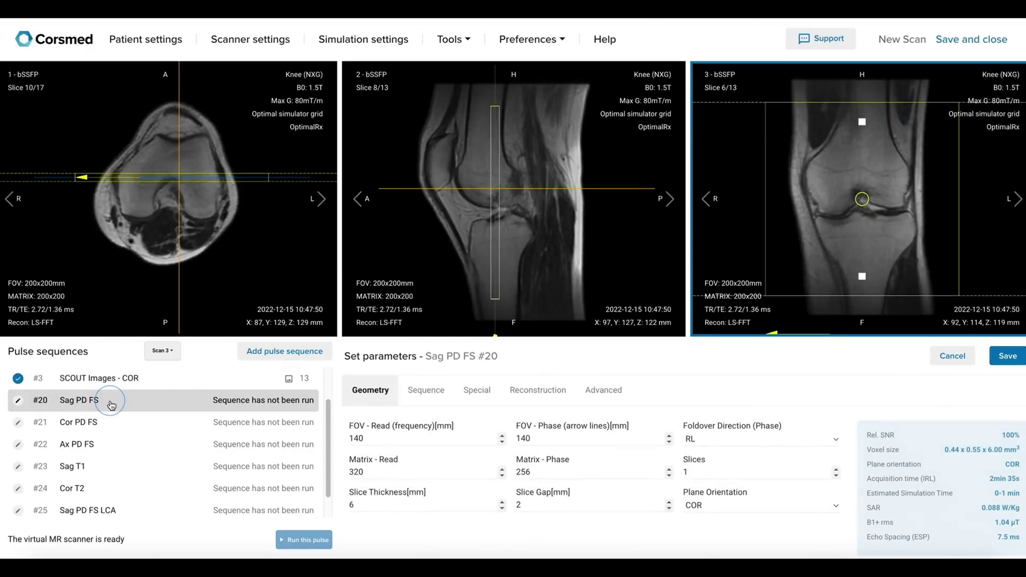
{"action": "left_click", "coordinate": [711, 506]}
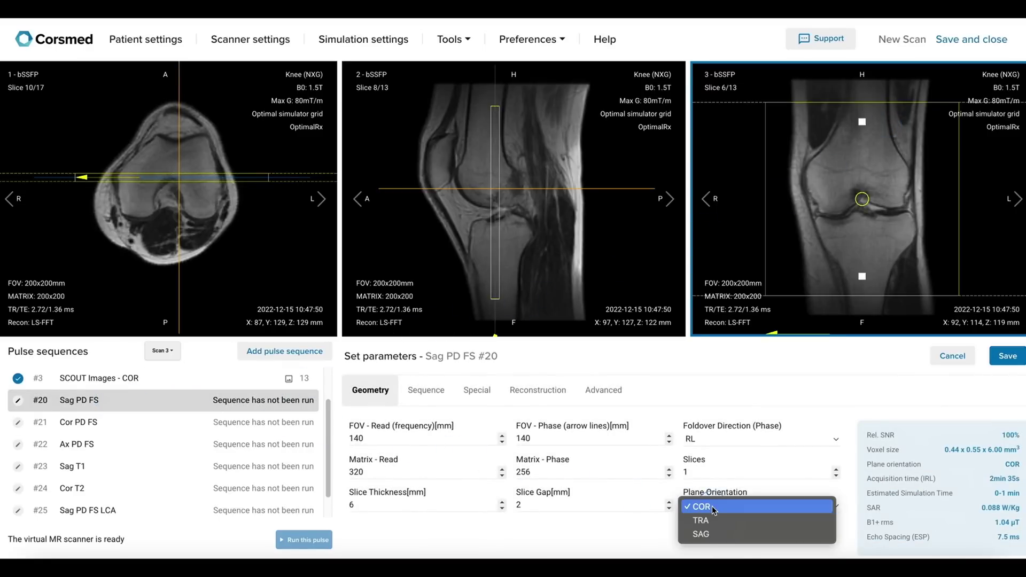
{"action": "left_click", "coordinate": [705, 532]}
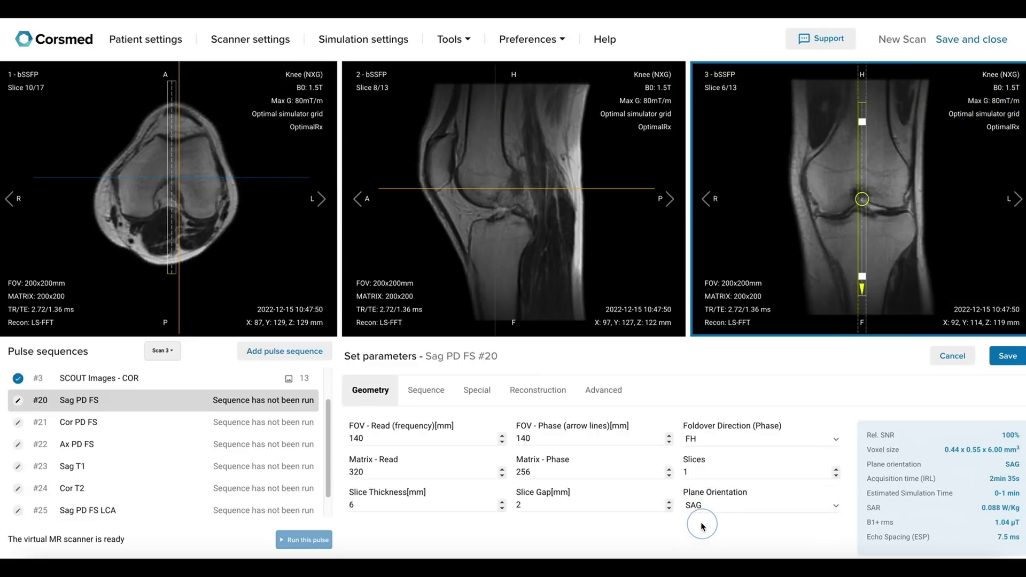
{"action": "left_click", "coordinate": [595, 218]}
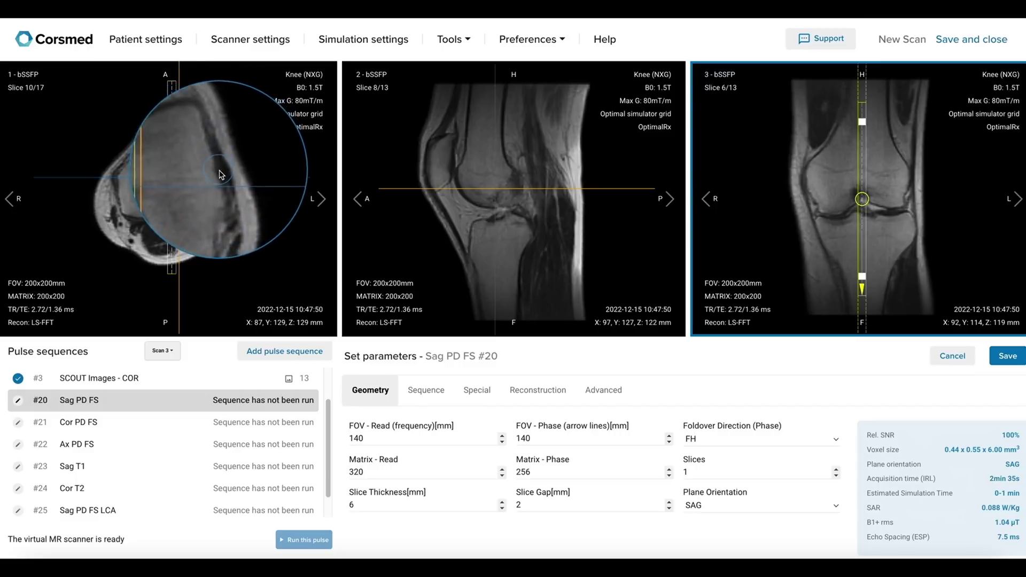
{"action": "left_click", "coordinate": [226, 201]}
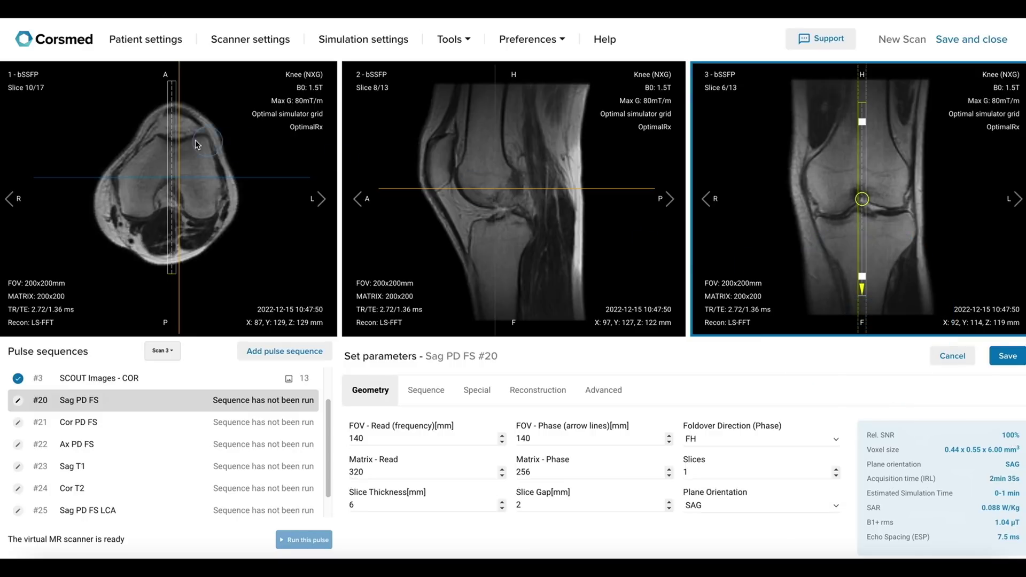
- Position and angle the sagittal slice stack over the knee on the axial scout
{"action": "left_click", "coordinate": [172, 156]}
{"action": "left_click_drag", "start_coordinate": [171, 153], "coordinate": [213, 154]}
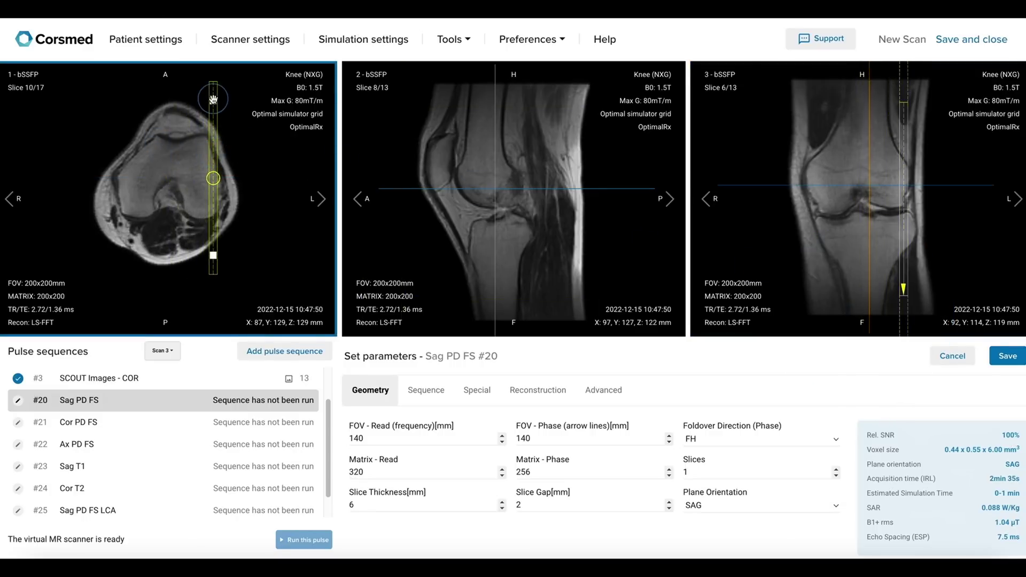
{"action": "left_click_drag", "start_coordinate": [214, 99], "coordinate": [191, 100]}
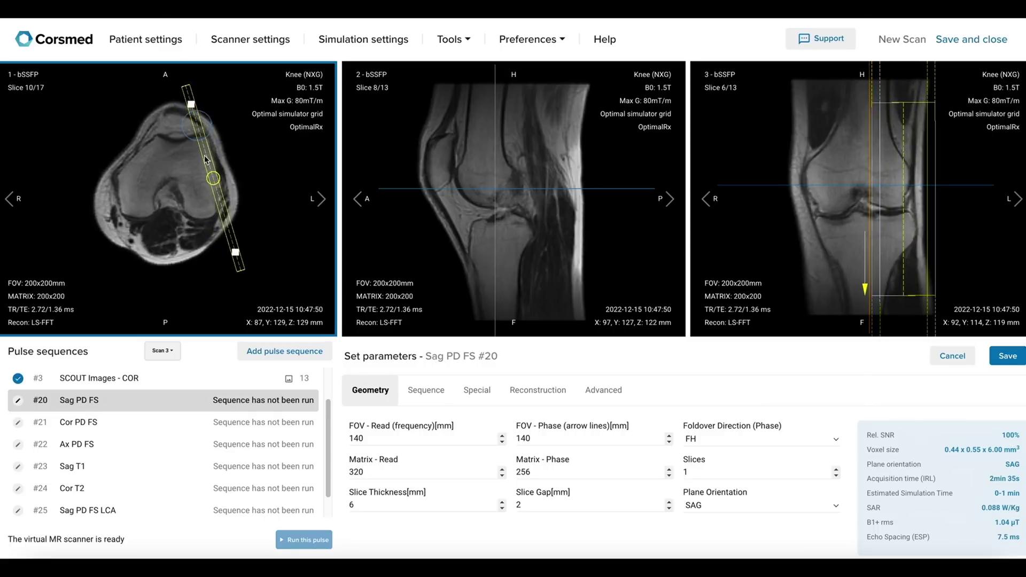
{"action": "left_click_drag", "start_coordinate": [212, 182], "coordinate": [177, 178]}
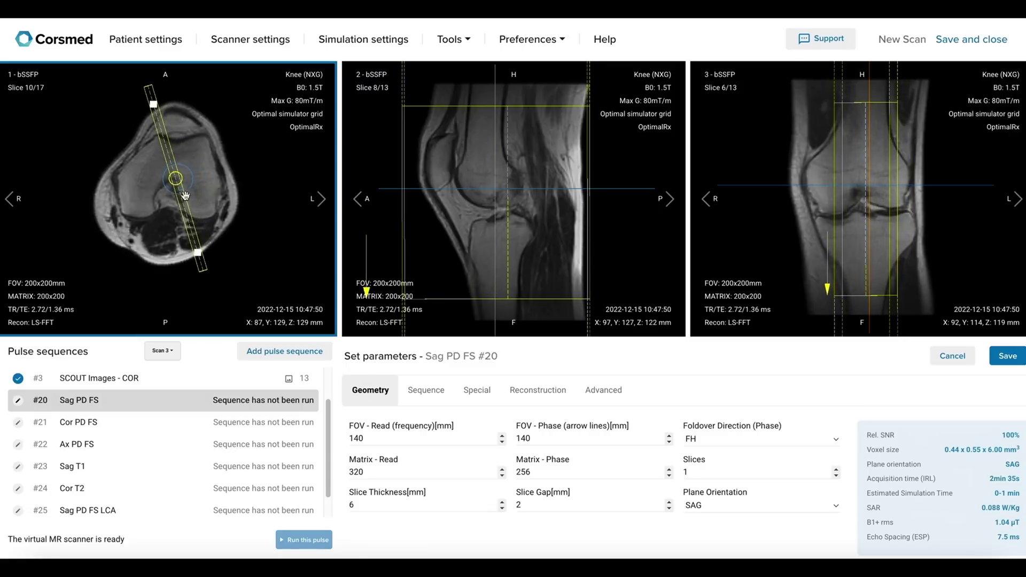
- Set 3 mm slice thickness, 0.3 mm gap and 32 slices, then recentre the stack on the knee
{"action": "left_click", "coordinate": [373, 502]}
{"action": "key", "text": "BackSpace"}
{"action": "type", "text": "3"}
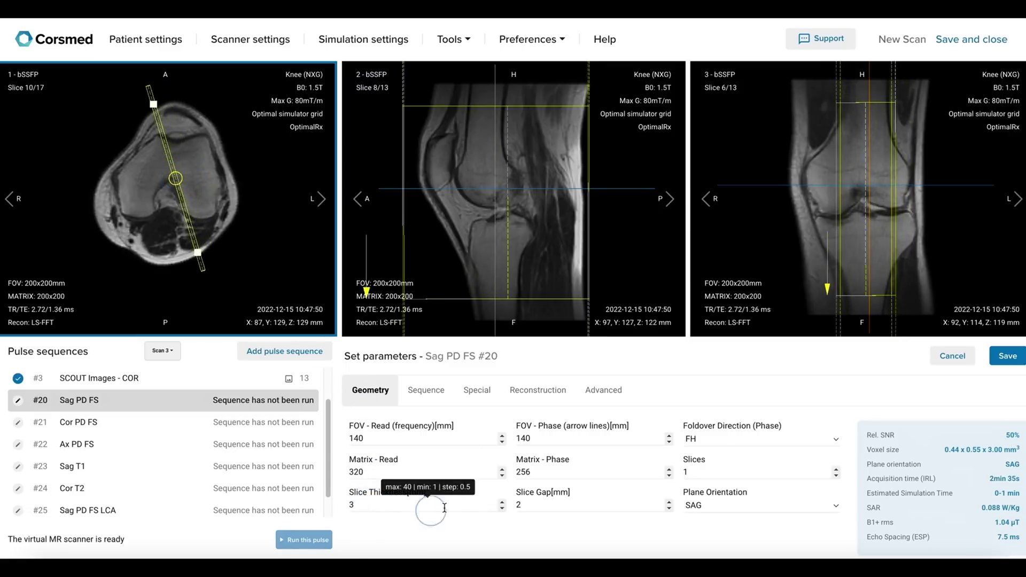
{"action": "key", "text": "BackSpace"}
{"action": "type", "text": "0."}
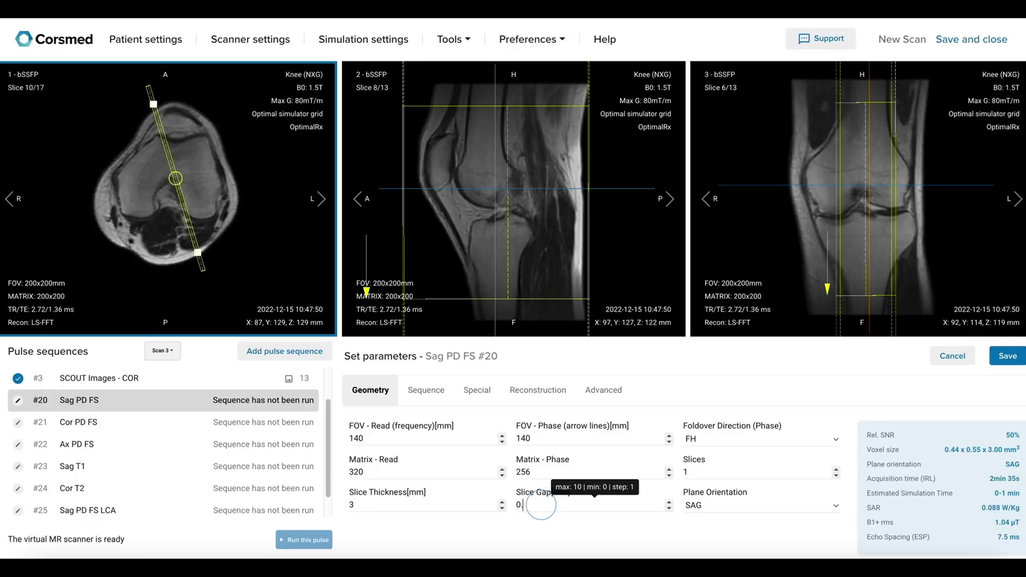
{"action": "type", "text": "3"}
{"action": "left_click", "coordinate": [697, 473]}
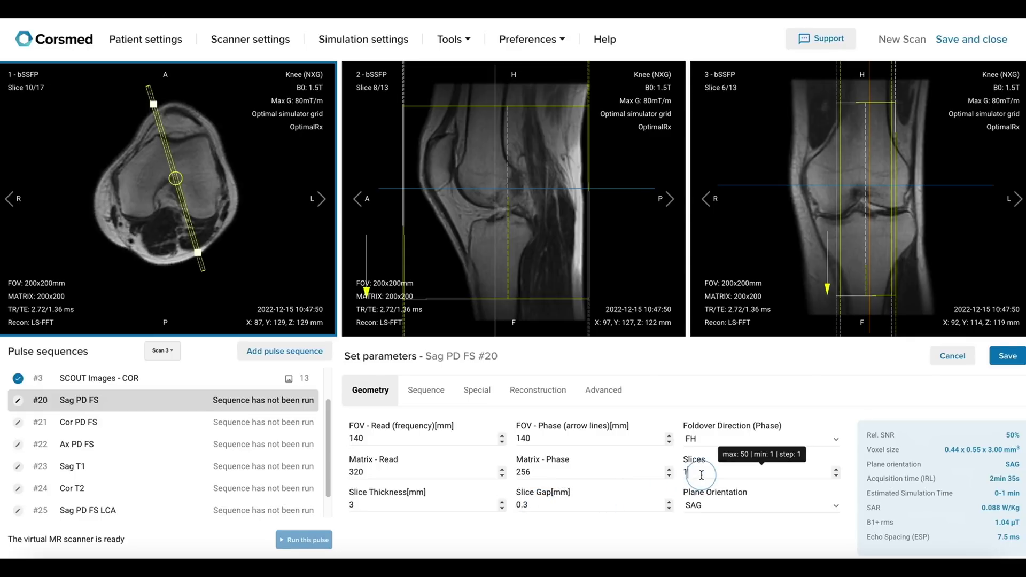
{"action": "key", "text": "BackSpace"}
{"action": "type", "text": "32"}
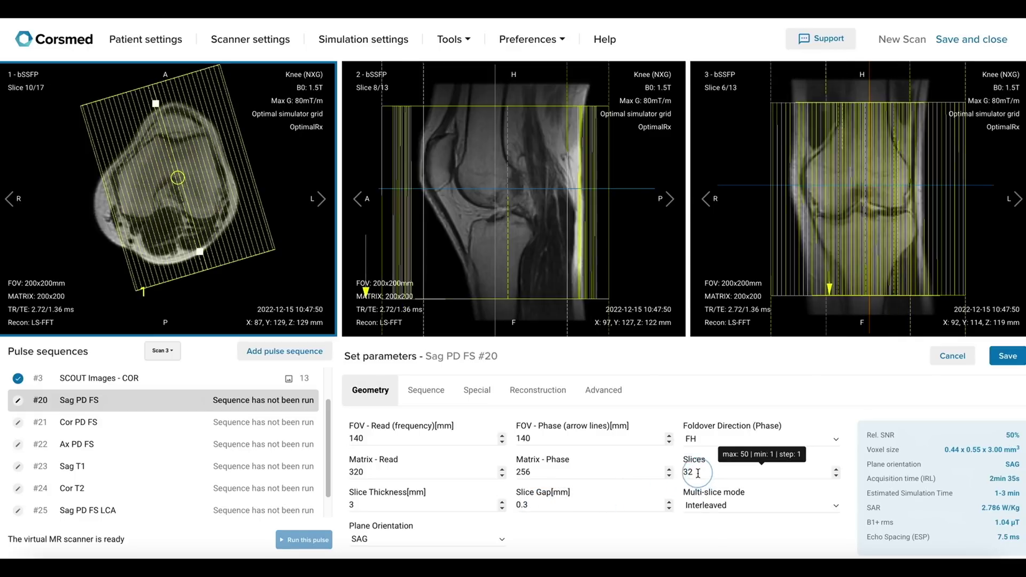
{"action": "left_click_drag", "start_coordinate": [188, 180], "coordinate": [173, 191]}
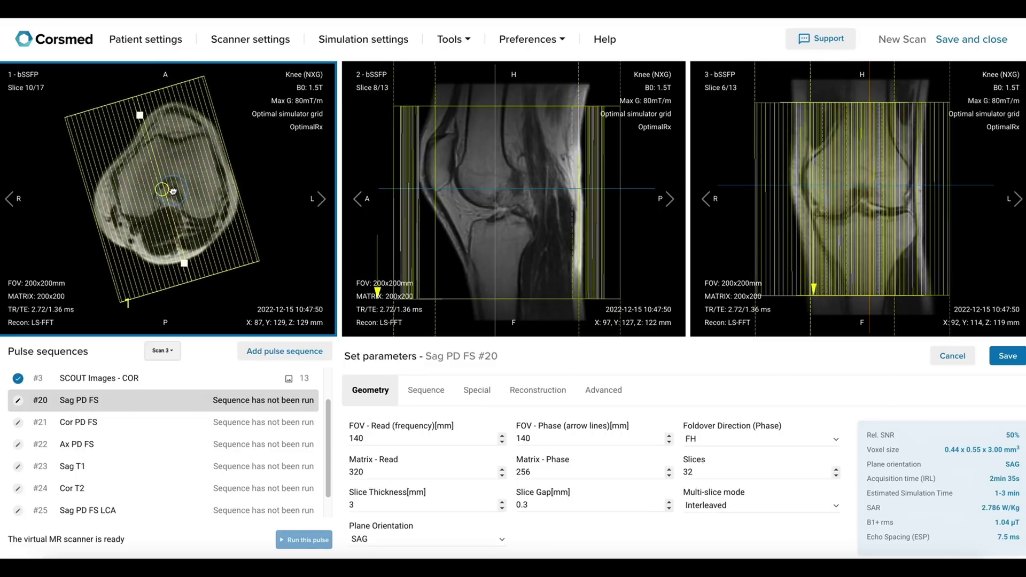
{"action": "left_click", "coordinate": [839, 213]}
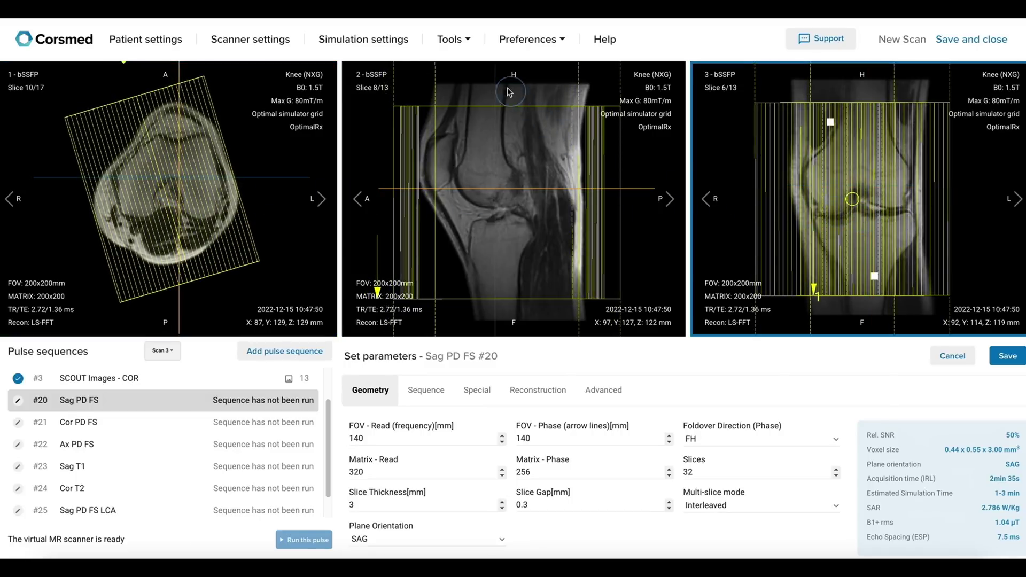
- Switch the viewers to Box View and tilt the Sag PD FS slice box slightly in the coronal image
{"action": "left_click", "coordinate": [452, 39]}
{"action": "mouse_move", "coordinate": [518, 138]}
{"action": "mouse_move", "coordinate": [622, 138]}
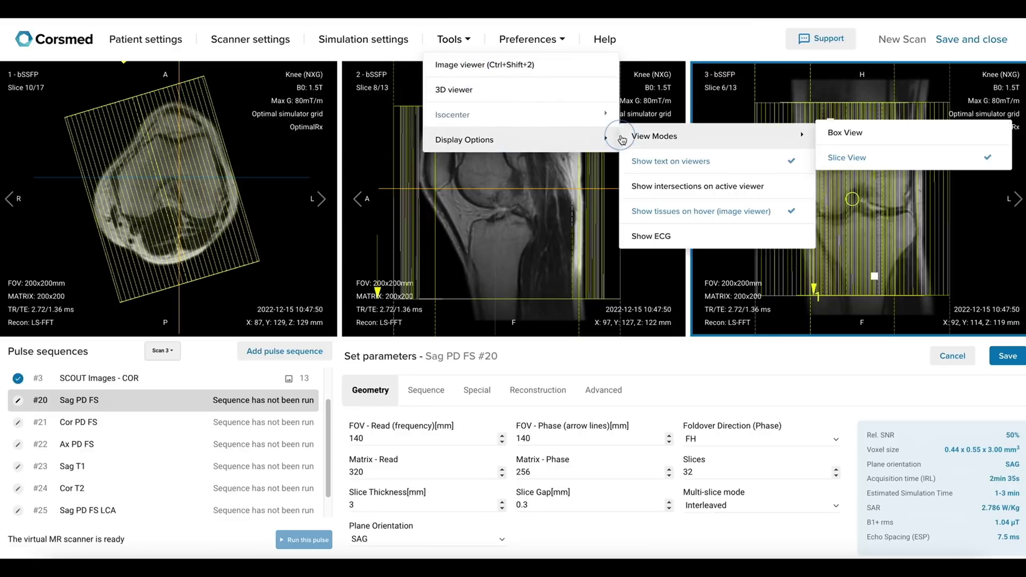
{"action": "left_click", "coordinate": [935, 138]}
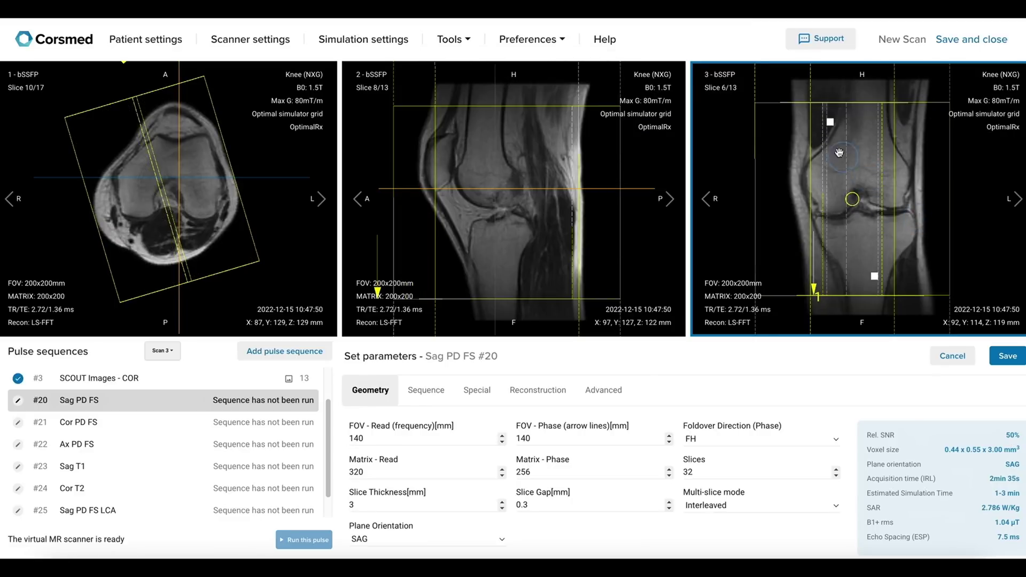
{"action": "left_click_drag", "start_coordinate": [830, 124], "coordinate": [829, 124]}
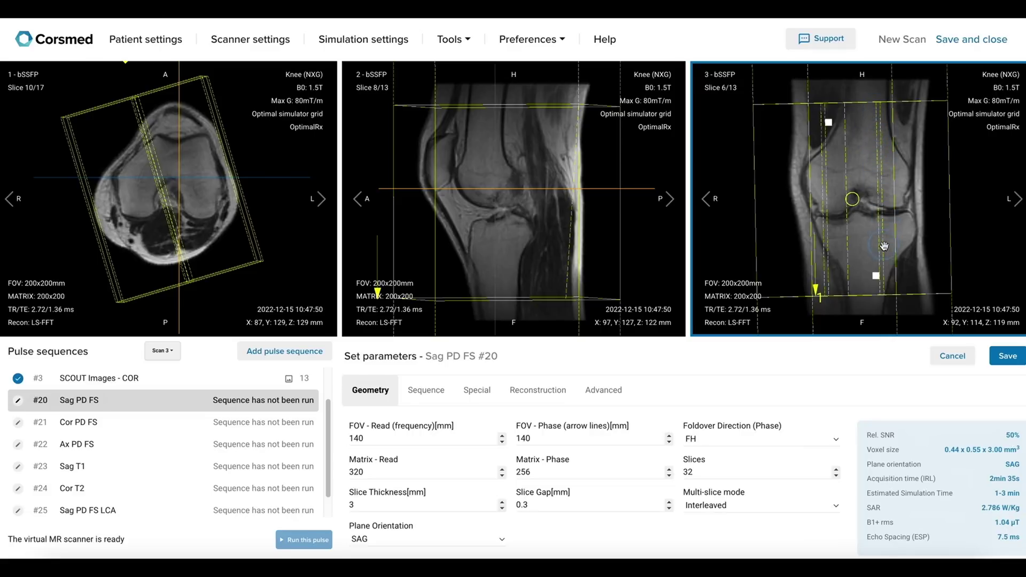
{"action": "left_click", "coordinate": [167, 190]}
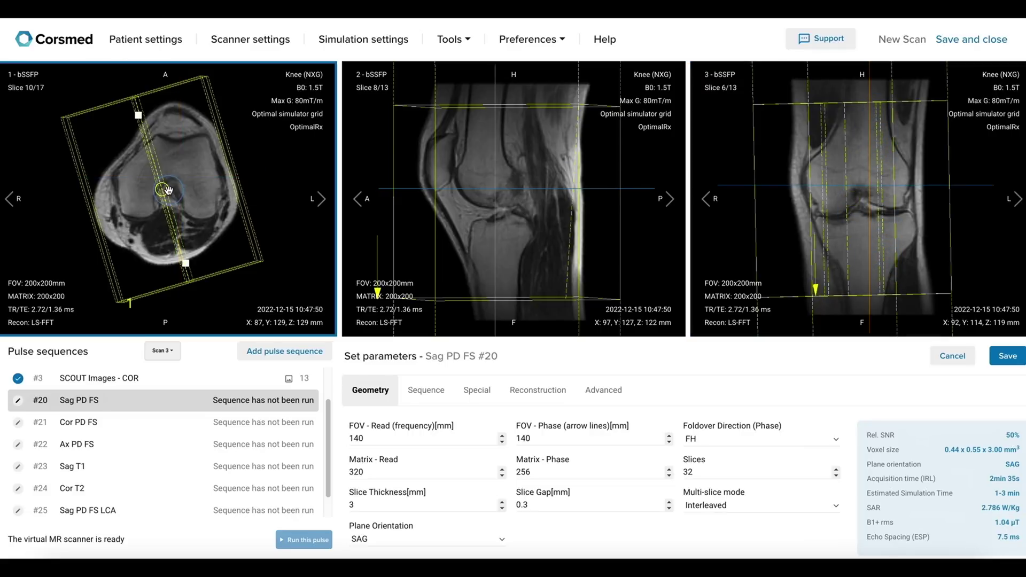
- Check the Sag PD FS TE/TR and fat suppression settings, then save the sequence
{"action": "left_click", "coordinate": [421, 396]}
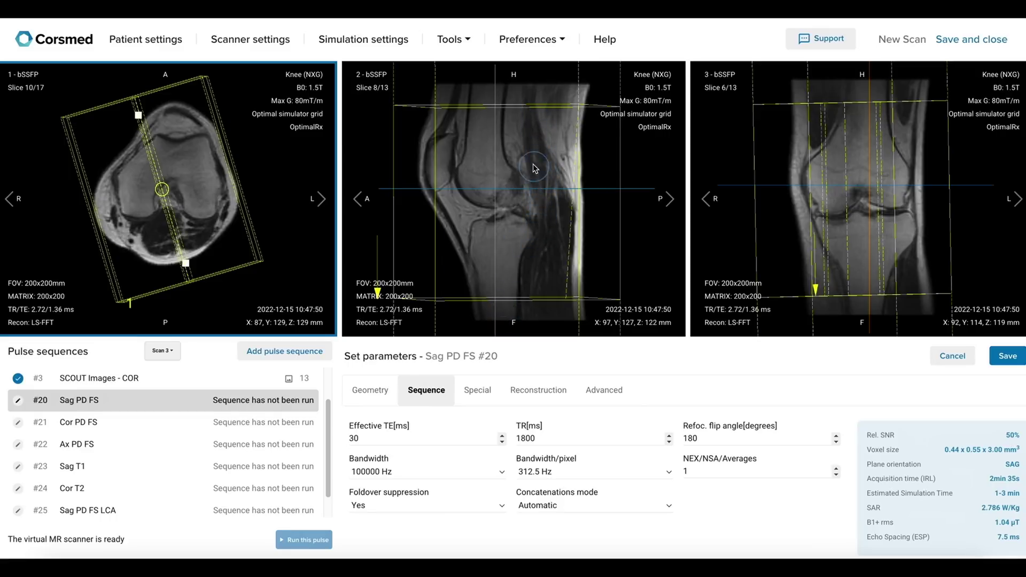
{"action": "left_click", "coordinate": [538, 232]}
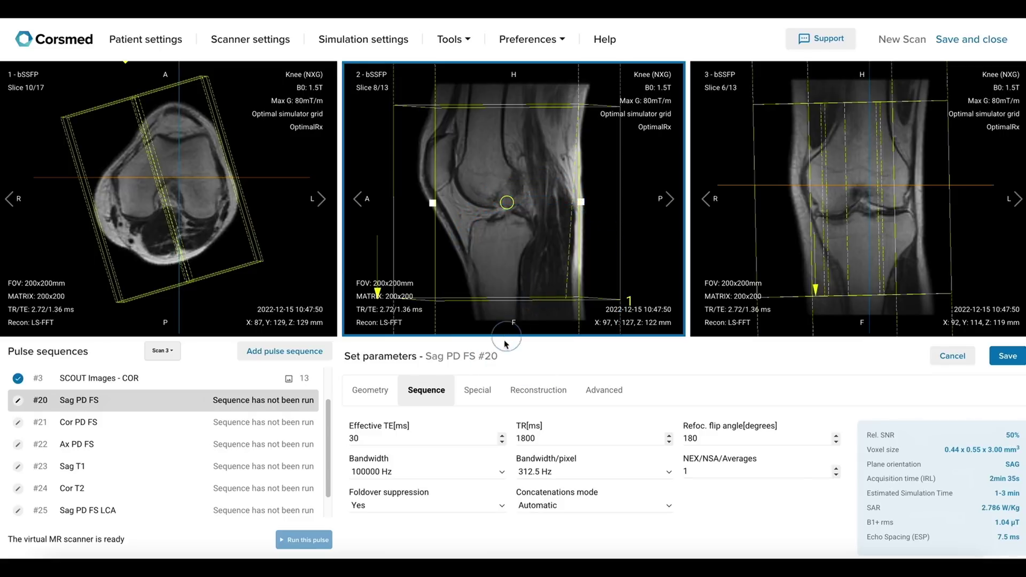
{"action": "left_click", "coordinate": [478, 389]}
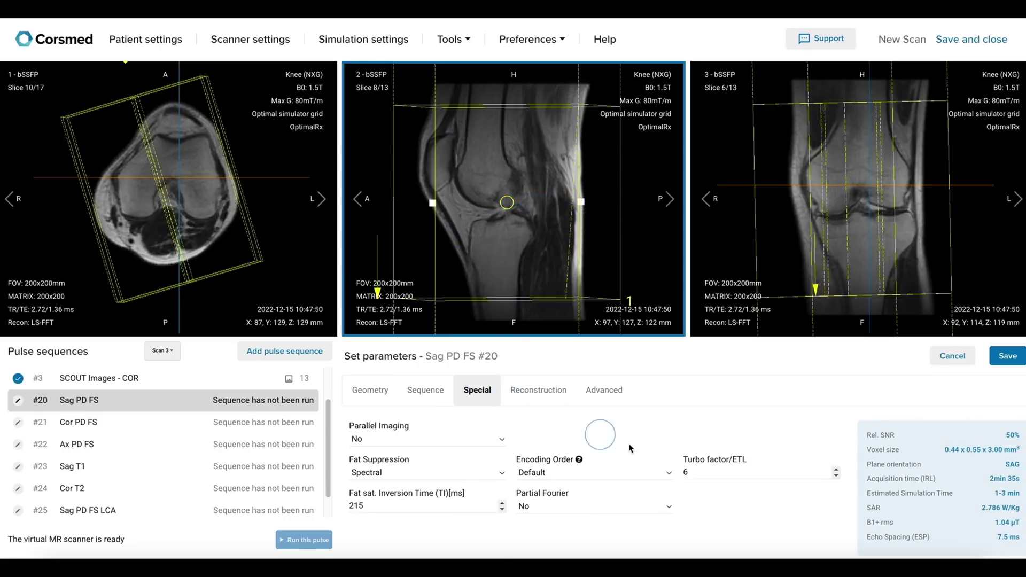
{"action": "mouse_move", "coordinate": [734, 479]}
{"action": "left_click", "coordinate": [1004, 363]}
- Run the Sag PD FS scan and open the Cor PD FS #21 parameters
{"action": "left_click", "coordinate": [310, 543]}
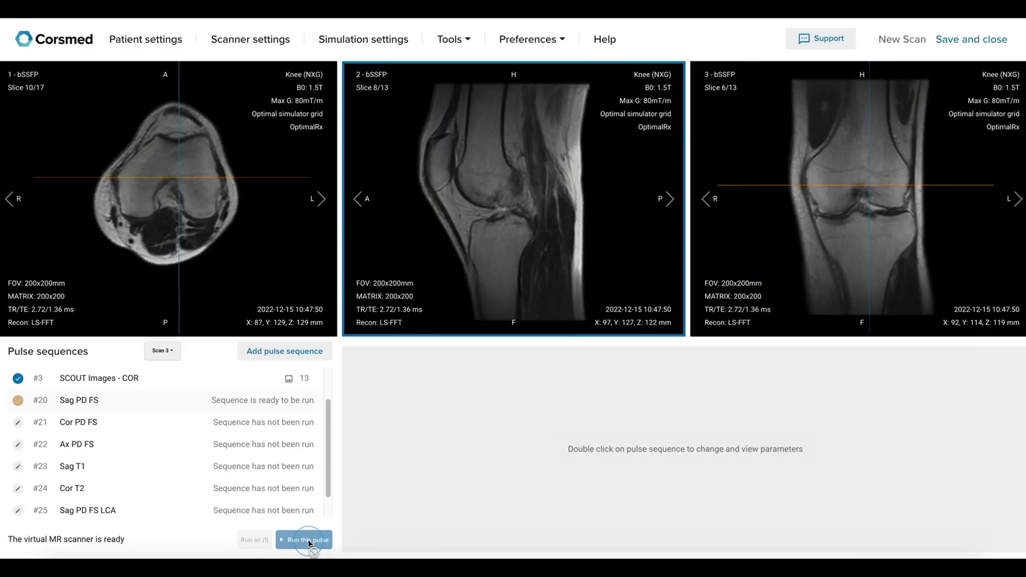
{"action": "double_click", "coordinate": [126, 426]}
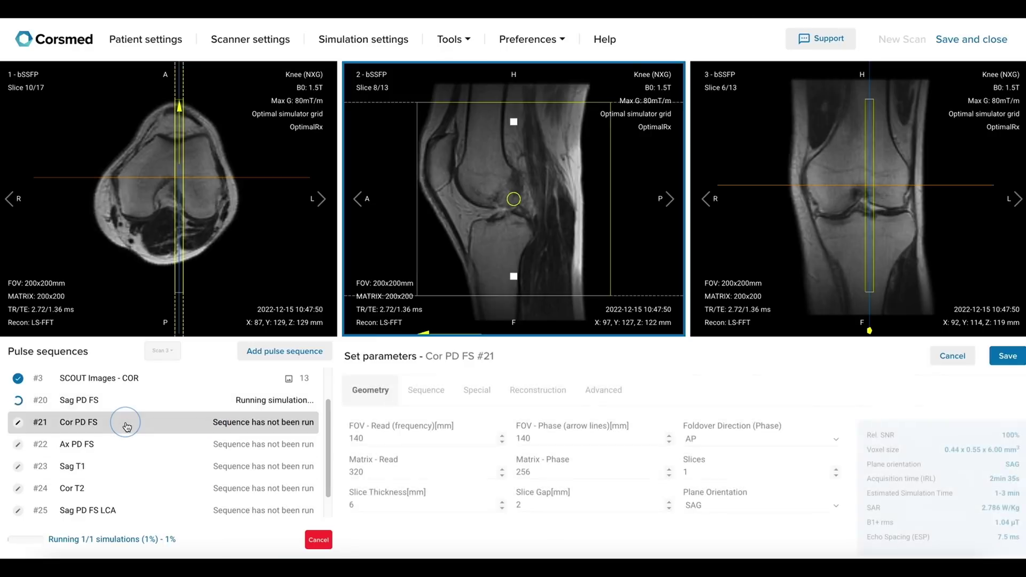
{"action": "left_click", "coordinate": [685, 520]}
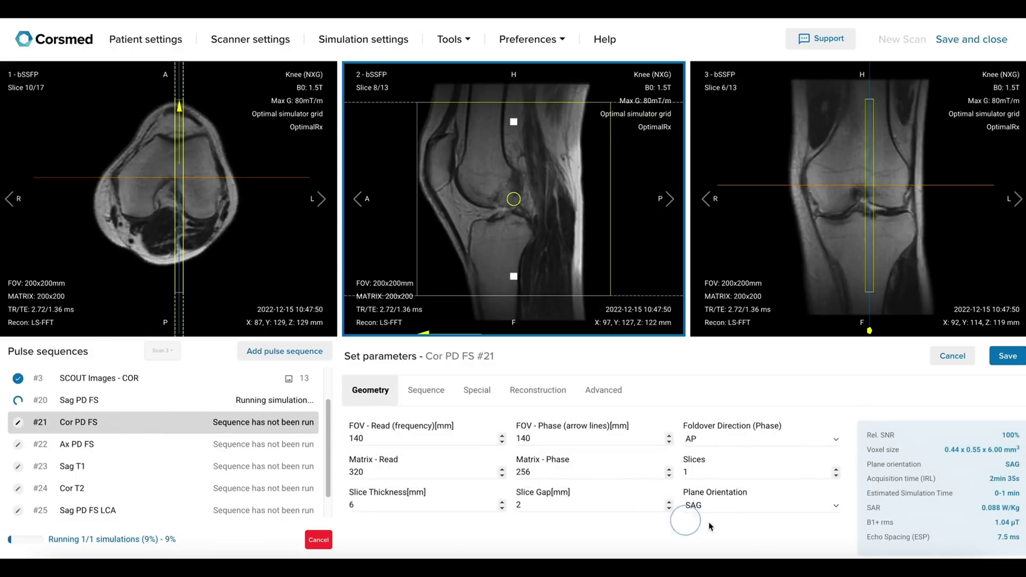
- Set the Cor PD FS plane orientation to COR and move its slab toward the front of the knee
{"action": "left_click", "coordinate": [741, 508]}
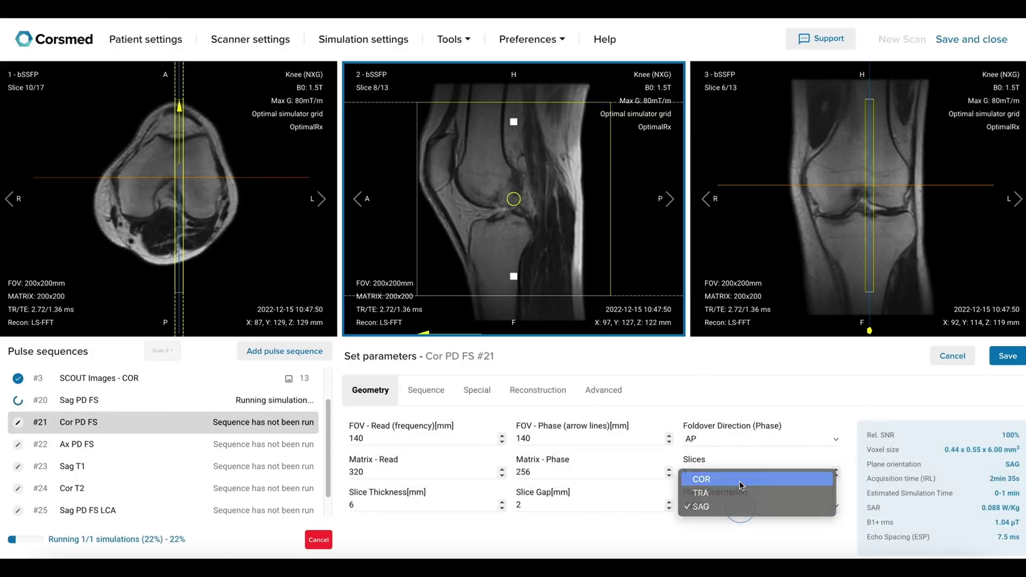
{"action": "left_click", "coordinate": [739, 481]}
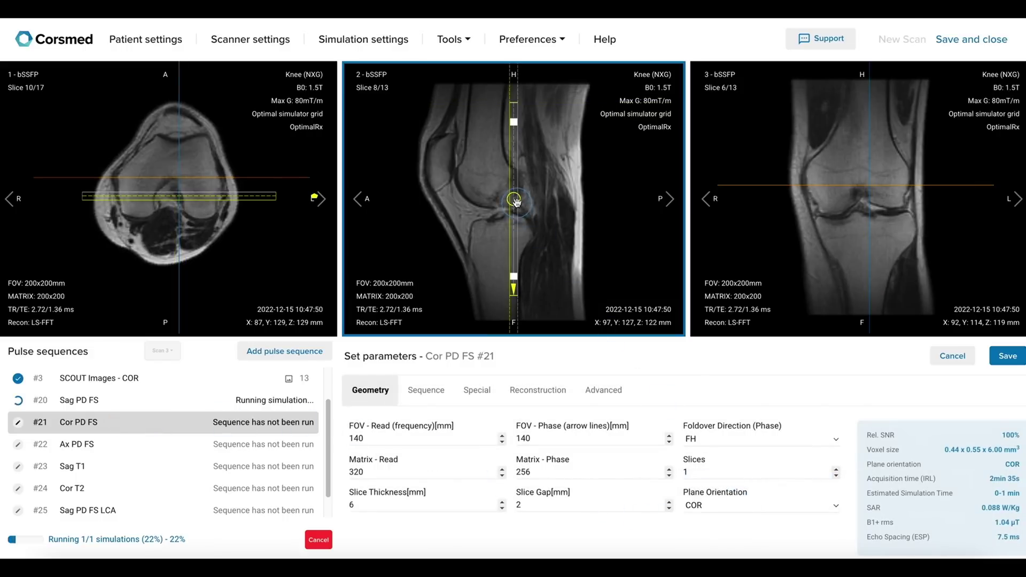
{"action": "left_click_drag", "start_coordinate": [517, 201], "coordinate": [511, 210]}
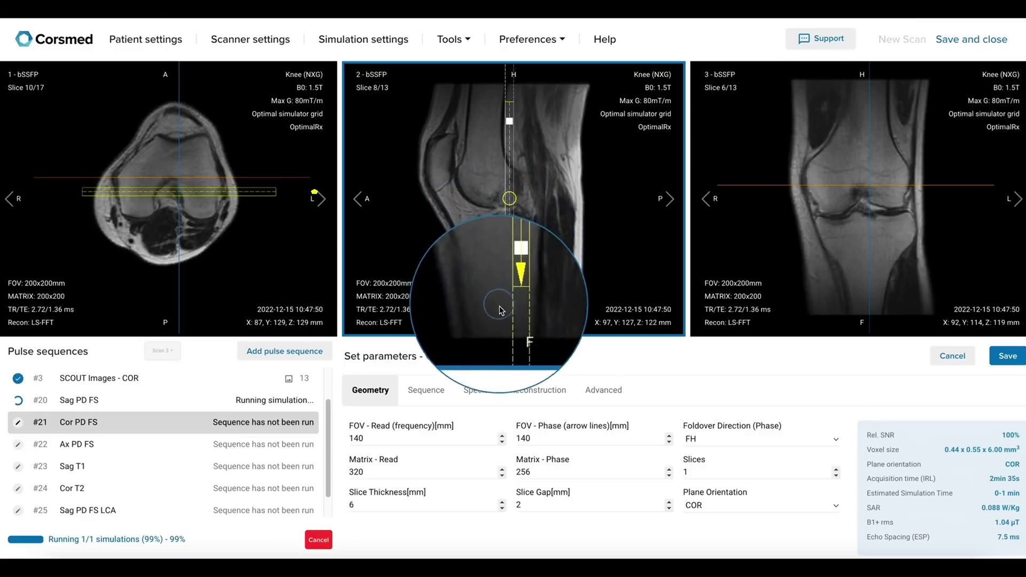
{"action": "left_click_drag", "start_coordinate": [510, 198], "coordinate": [495, 198]}
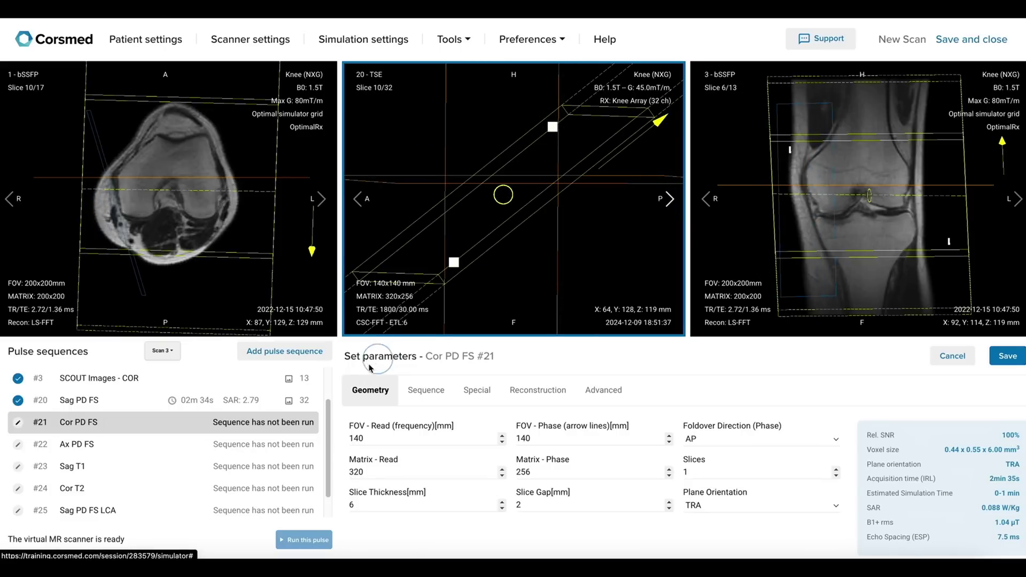
- Page the sagittal scout, reselect COR orientation and move the coronal slab toward the back of the knee
{"action": "scroll", "coordinate": [329, 387], "scroll_direction": "up", "scroll_amount": 1}
{"action": "left_click", "coordinate": [669, 200]}
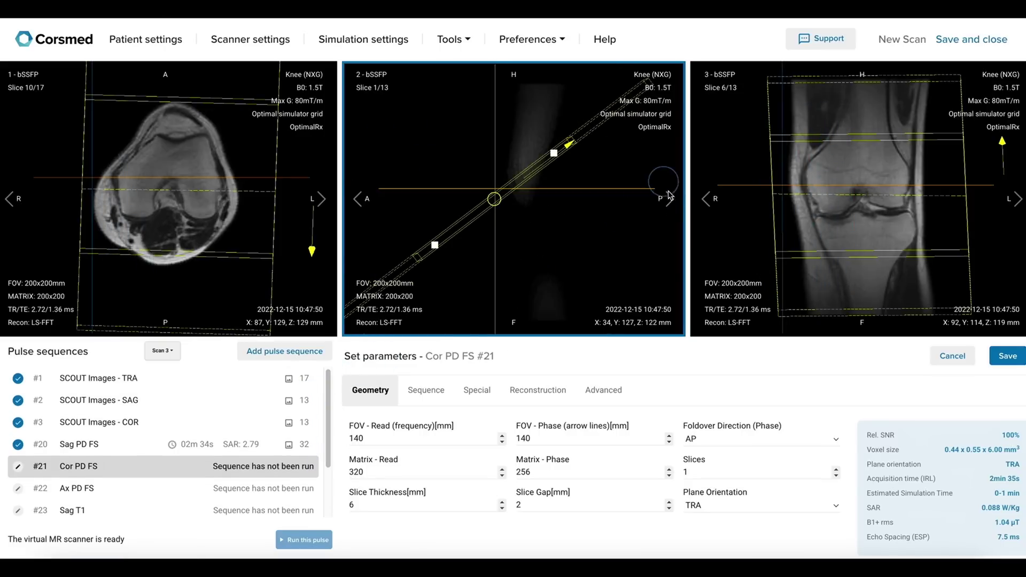
{"action": "left_click", "coordinate": [670, 199]}
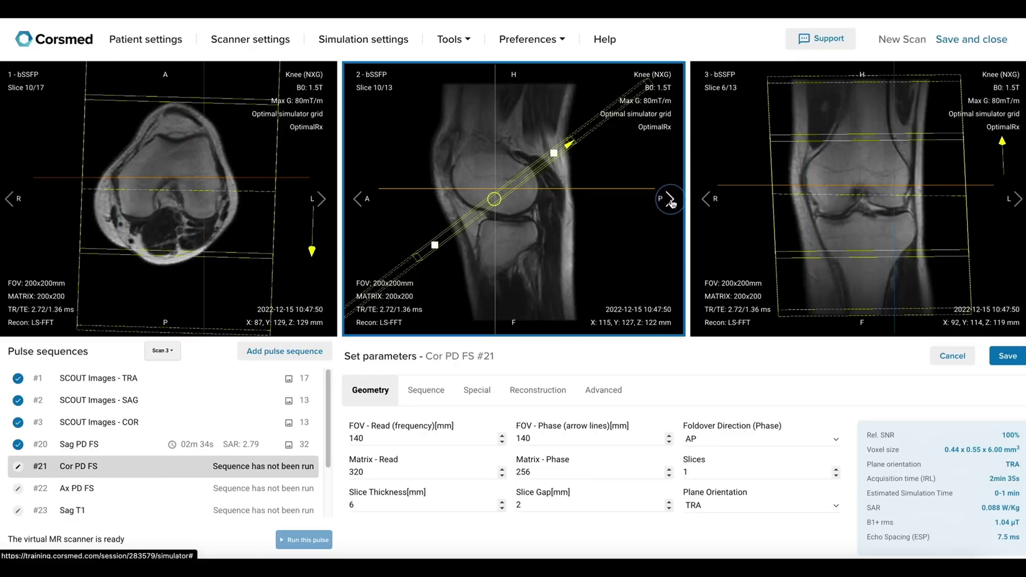
{"action": "left_click", "coordinate": [366, 207]}
{"action": "left_click", "coordinate": [365, 207]}
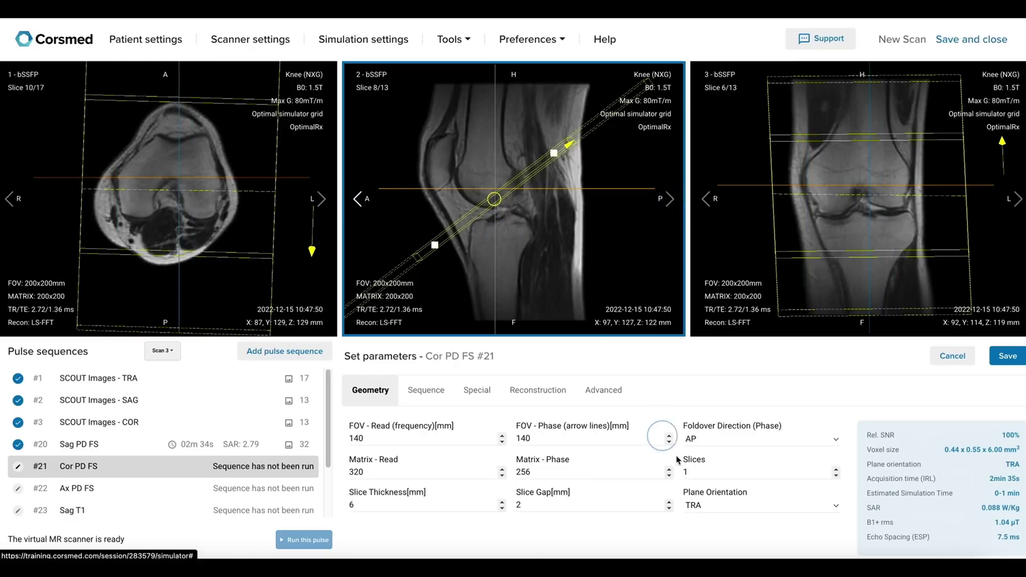
{"action": "left_click", "coordinate": [710, 511]}
{"action": "left_click", "coordinate": [709, 493]}
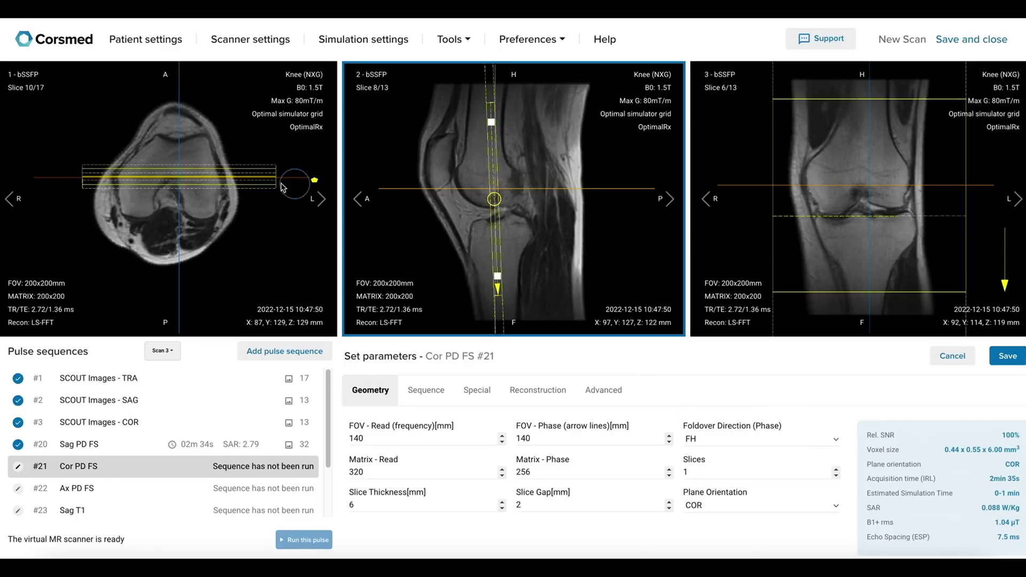
{"action": "left_click_drag", "start_coordinate": [230, 177], "coordinate": [167, 193]}
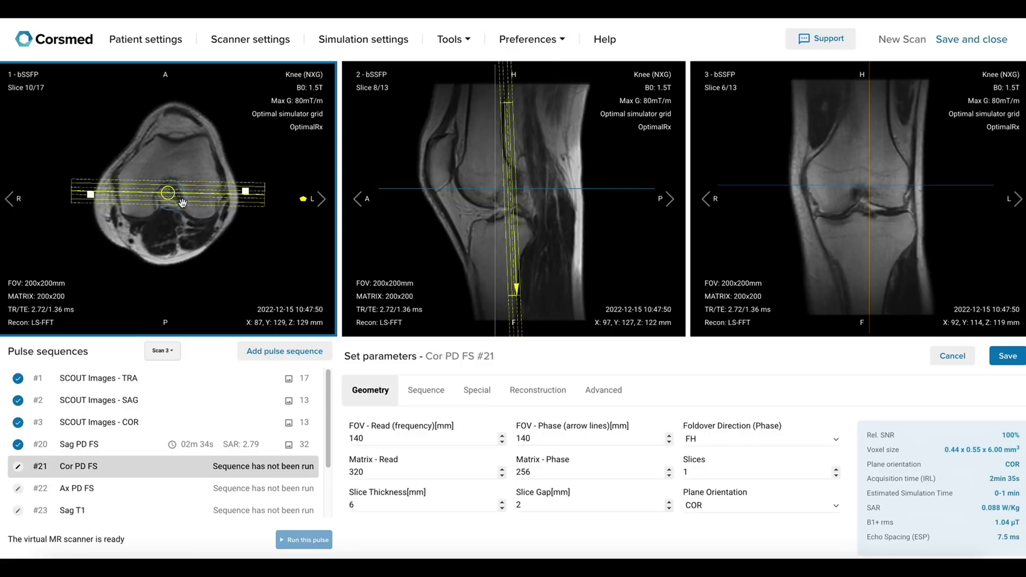
- Set Cor PD FS to 32 slices of 3 mm with a 0.3 mm gap
{"action": "left_click", "coordinate": [700, 473]}
{"action": "key", "text": "BackSpace"}
{"action": "type", "text": "32"}
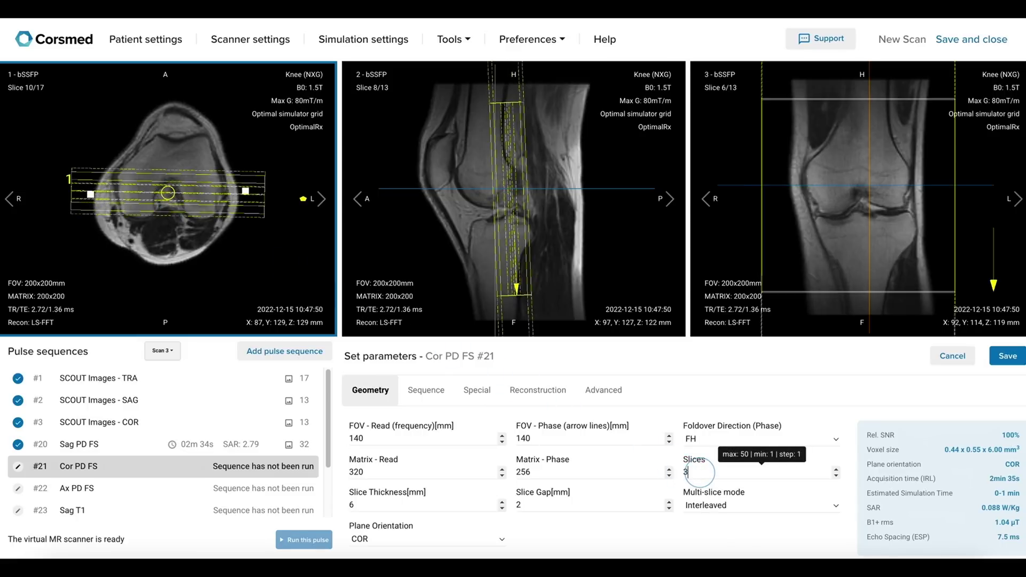
{"action": "left_click", "coordinate": [432, 504]}
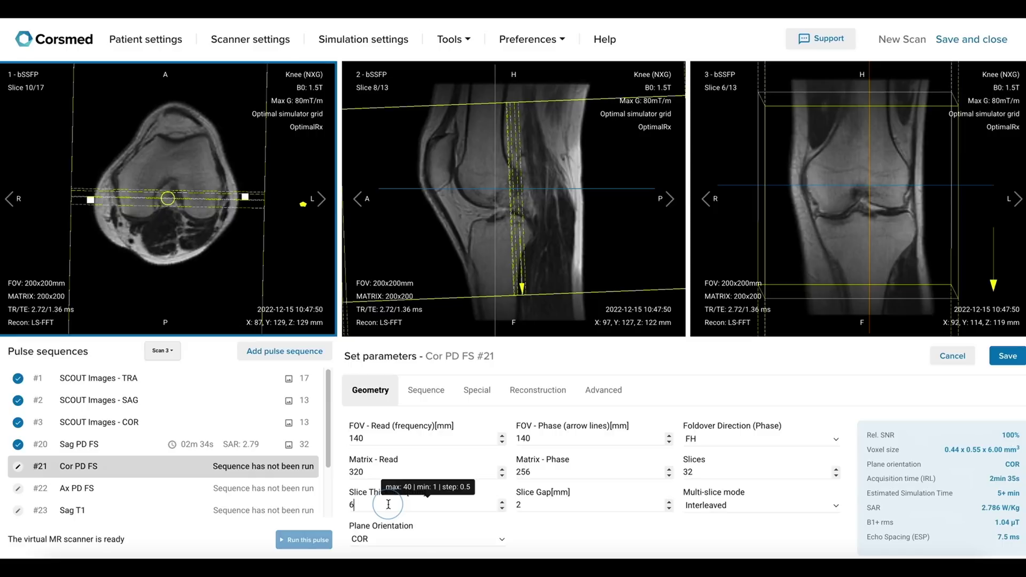
{"action": "key", "text": "BackSpace"}
{"action": "type", "text": "3"}
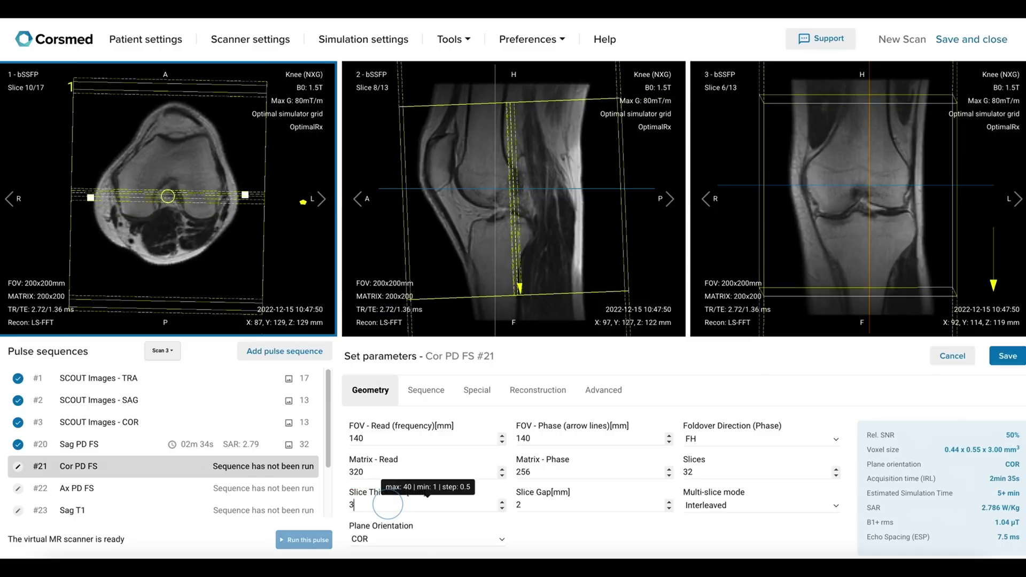
{"action": "left_click", "coordinate": [550, 503]}
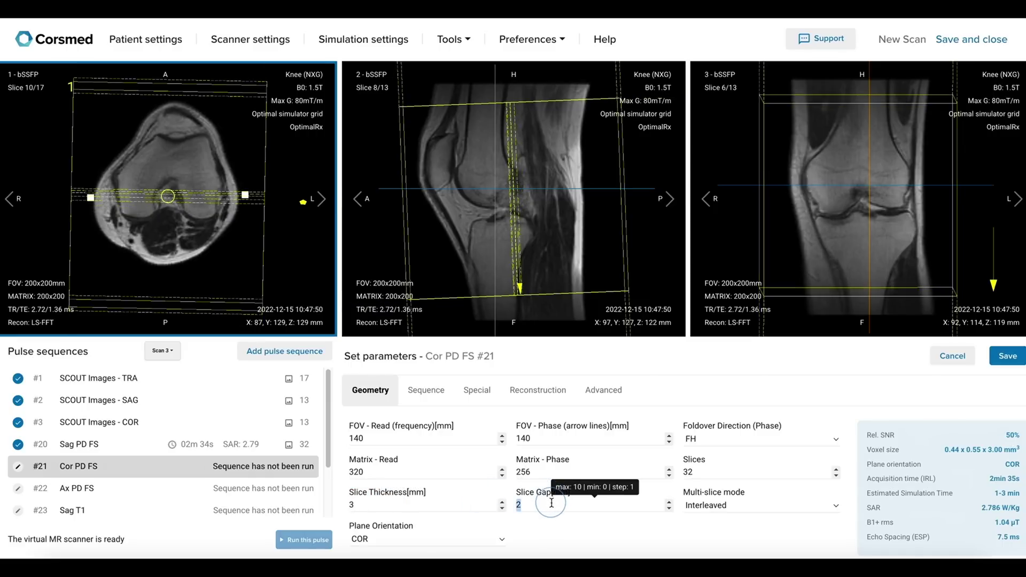
{"action": "type", "text": "0.3"}
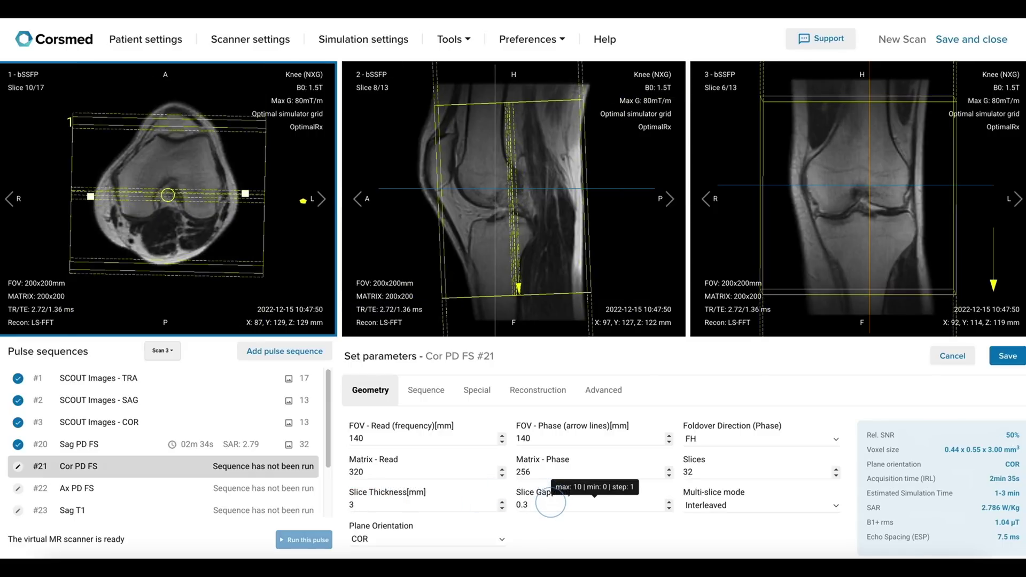
- Shift the coronal slice stack across the knee in the sagittal view and check it in the coronal and axial views
{"action": "left_click", "coordinate": [532, 194]}
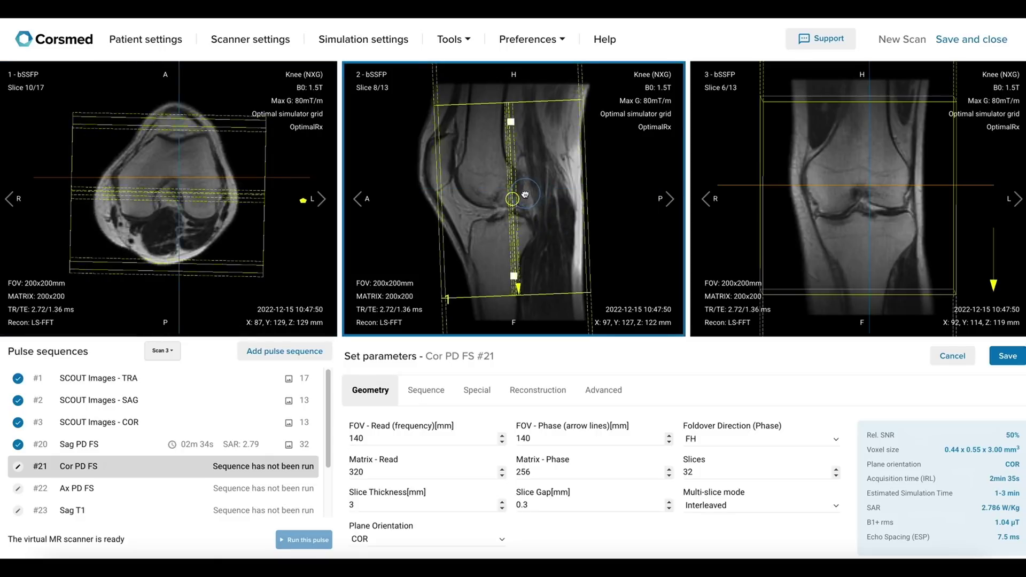
{"action": "left_click_drag", "start_coordinate": [526, 195], "coordinate": [512, 190]}
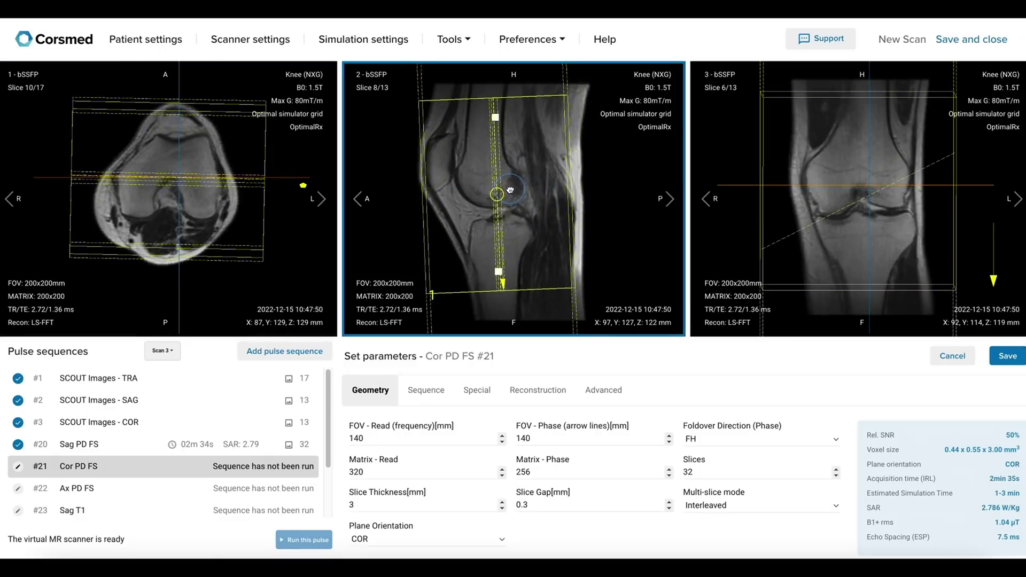
{"action": "left_click", "coordinate": [834, 206]}
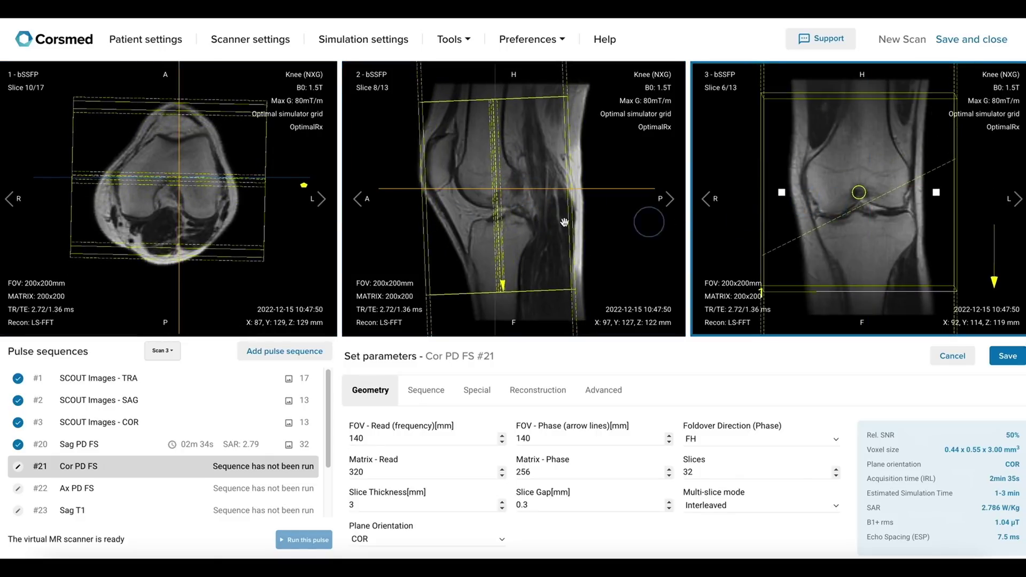
{"action": "left_click", "coordinate": [170, 210]}
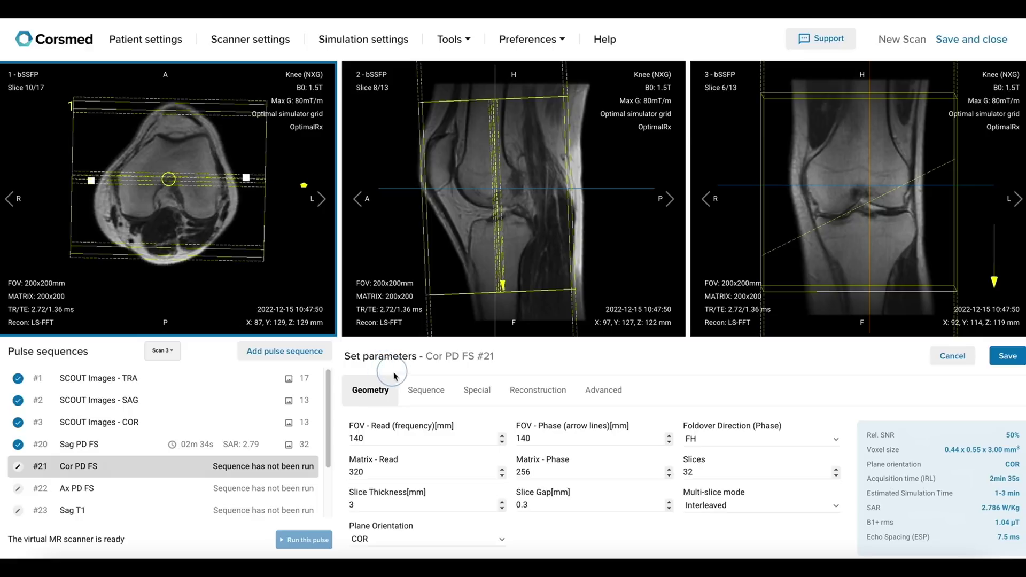
- Review the Cor PD FS timing parameters and its slice stack in the coronal view
{"action": "left_click", "coordinate": [420, 400]}
{"action": "mouse_move", "coordinate": [390, 439]}
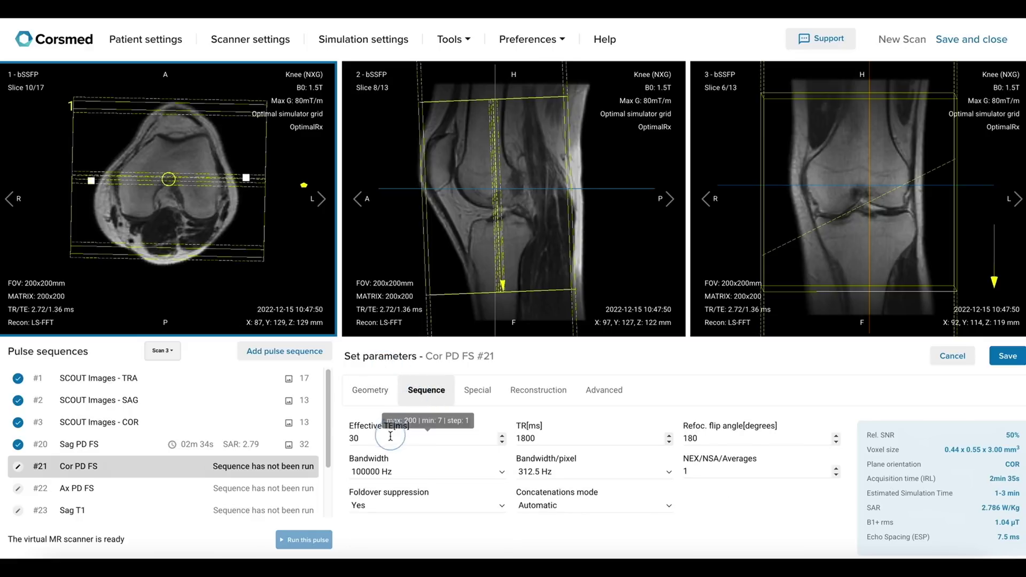
{"action": "mouse_move", "coordinate": [593, 443]}
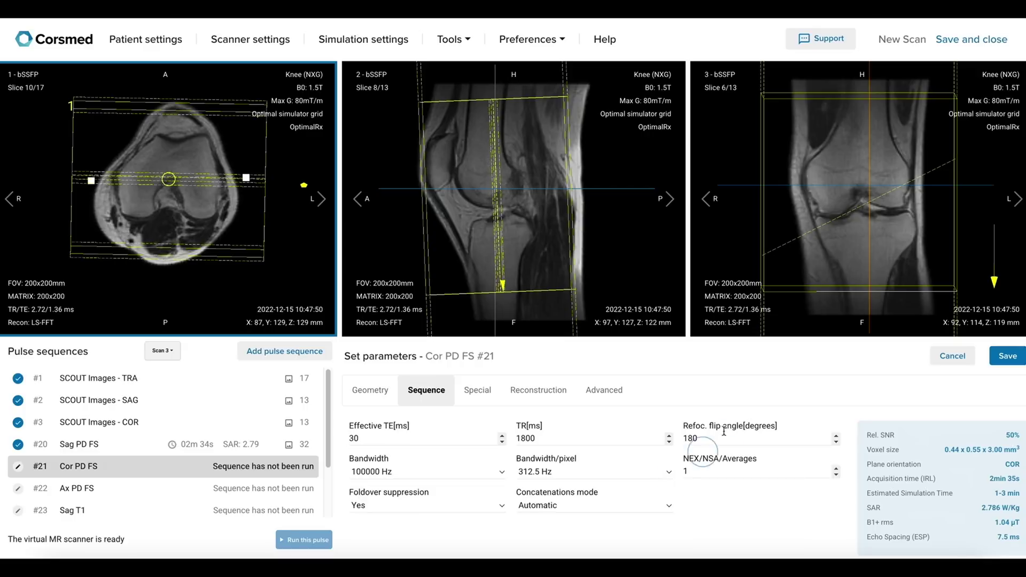
{"action": "left_click", "coordinate": [853, 217]}
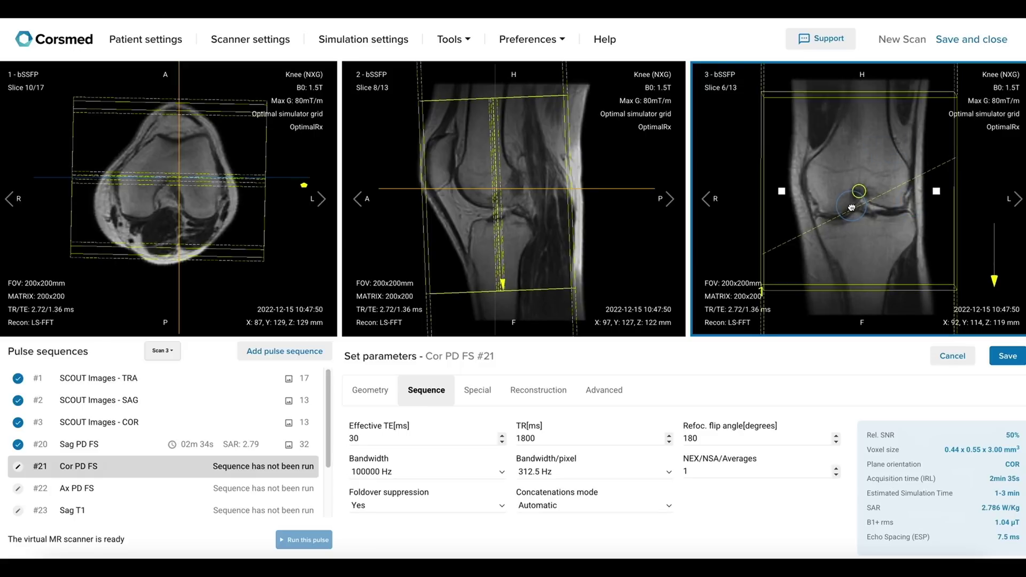
- Set the Turbo factor/ETL to 6, save Cor PD FS and start its scan
{"action": "left_click", "coordinate": [477, 390]}
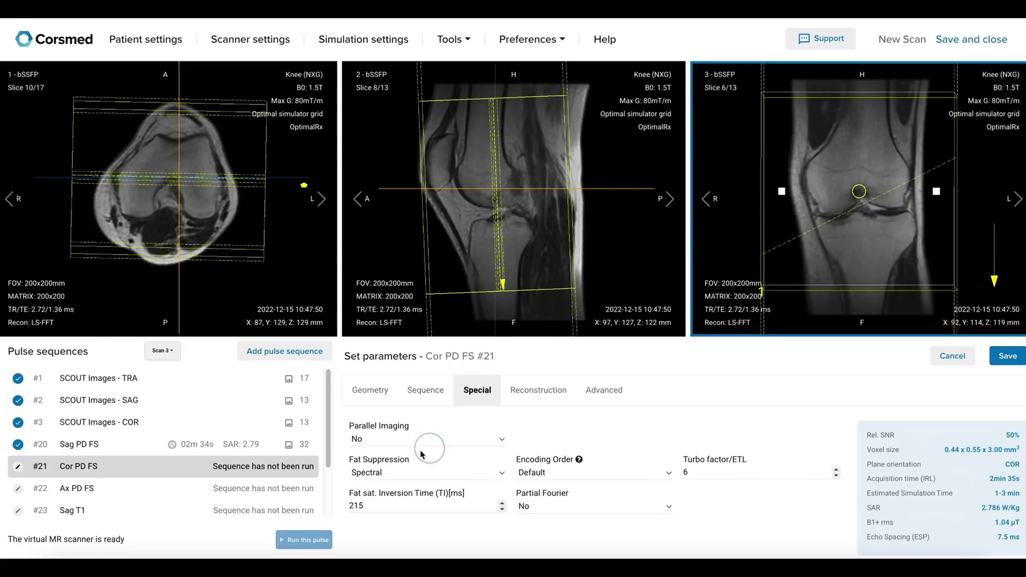
{"action": "left_click", "coordinate": [689, 470]}
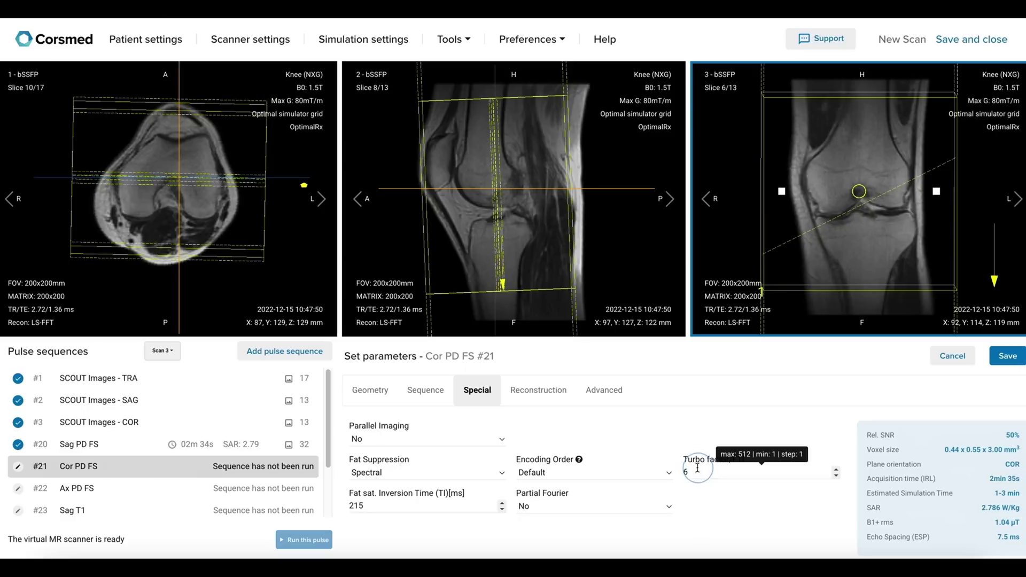
{"action": "key", "text": "BackSpace"}
{"action": "type", "text": "6"}
{"action": "left_click", "coordinate": [895, 480]}
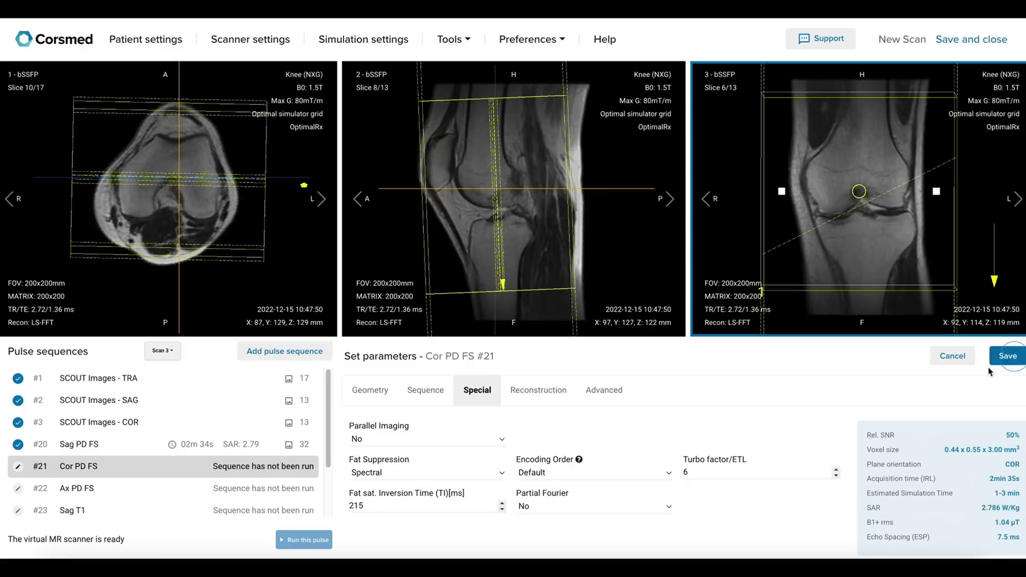
{"action": "left_click", "coordinate": [1005, 357]}
{"action": "left_click", "coordinate": [317, 546]}
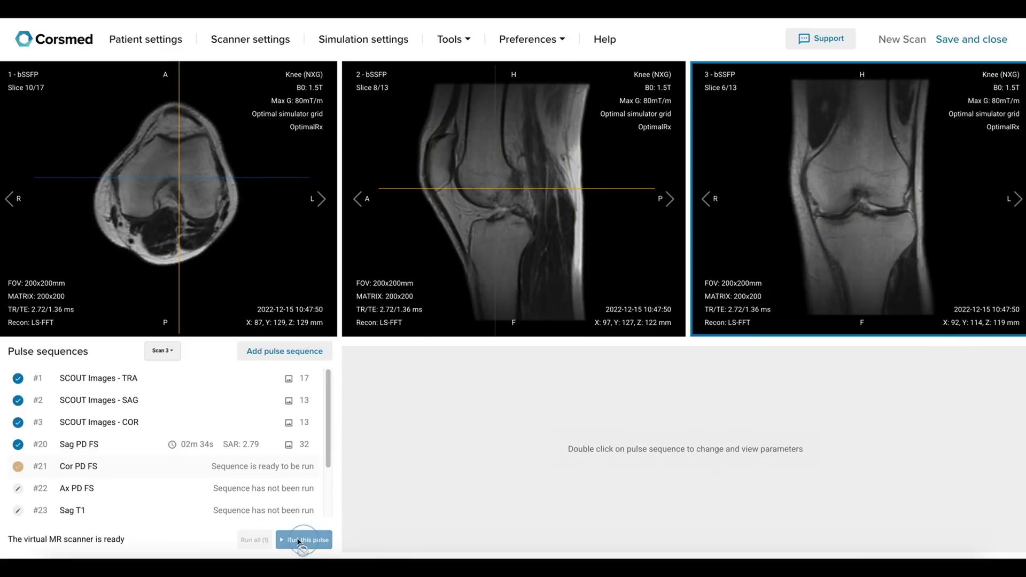
- Open the Ax PD FS #22 parameters and set the plane orientation to TRA
{"action": "double_click", "coordinate": [76, 488]}
{"action": "scroll", "coordinate": [75, 498], "scroll_direction": "down", "scroll_amount": 3}
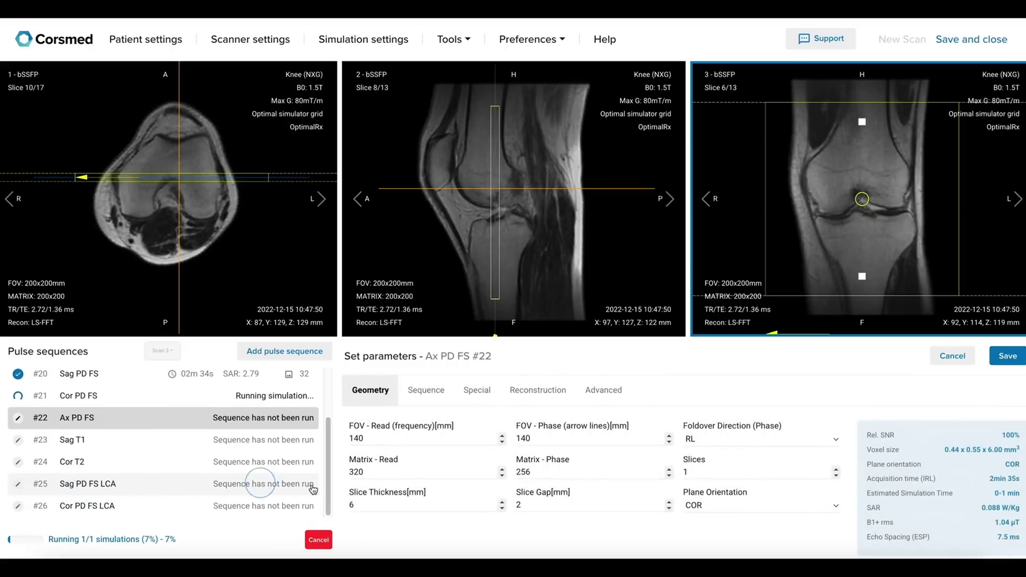
{"action": "left_click", "coordinate": [721, 505]}
{"action": "left_click", "coordinate": [701, 520]}
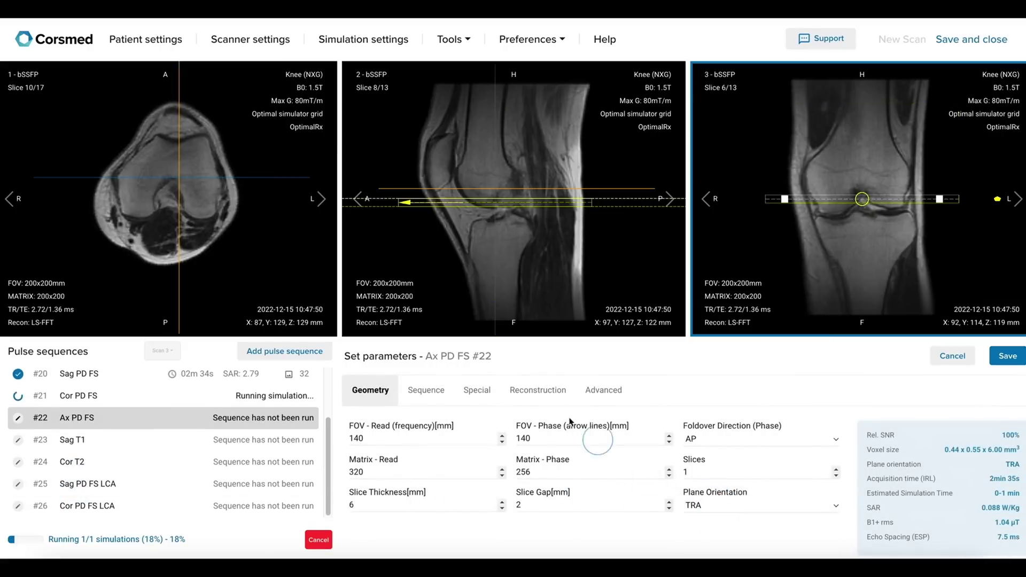
- Set the Ax PD FS slice thickness to 3 mm and the slice gap to 0.3 mm
{"action": "left_click", "coordinate": [480, 198]}
{"action": "left_click", "coordinate": [378, 510]}
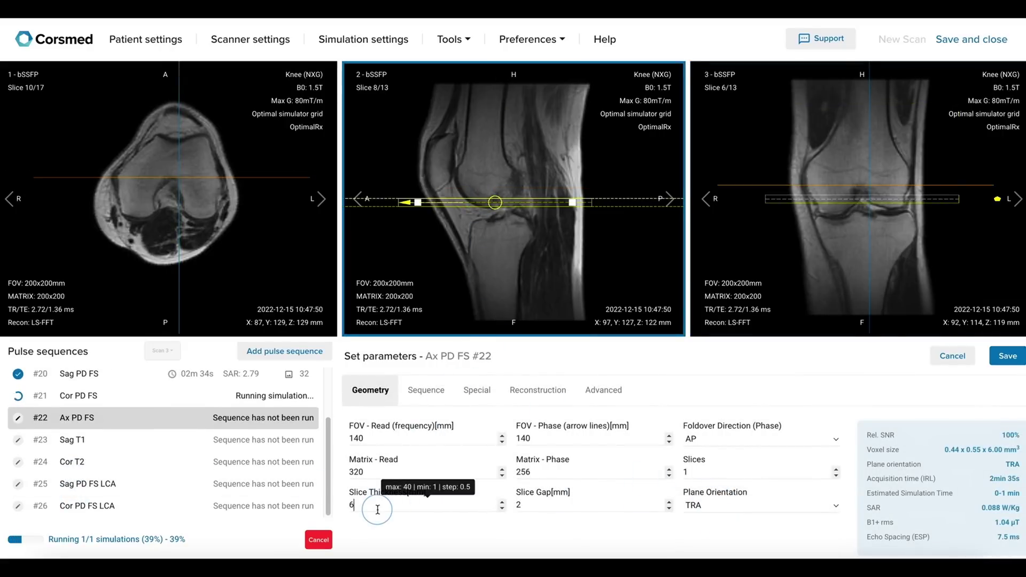
{"action": "key", "text": "BackSpace"}
{"action": "type", "text": "3"}
{"action": "left_click", "coordinate": [608, 508]}
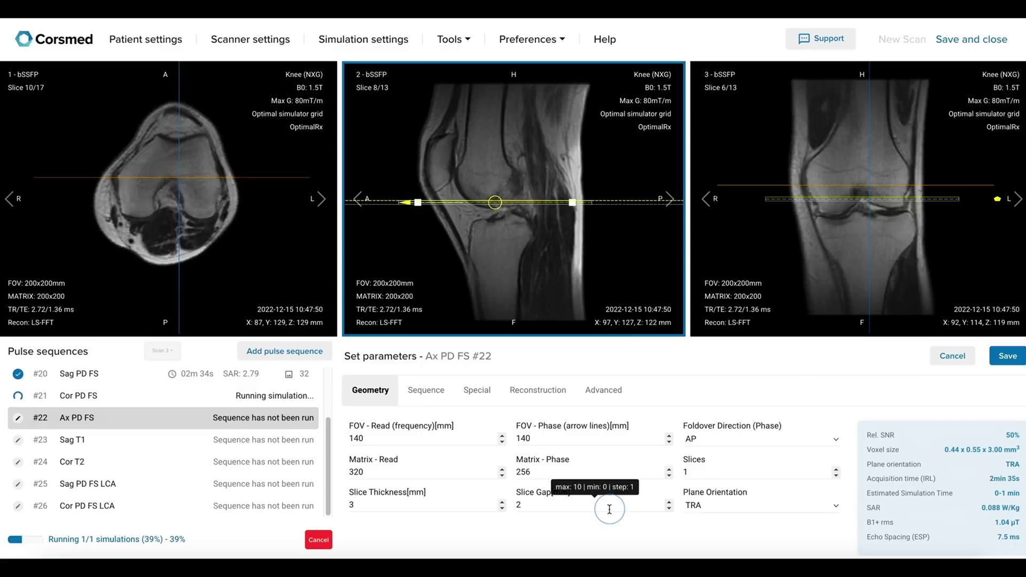
{"action": "key", "text": "BackSpace"}
{"action": "type", "text": "0.3"}
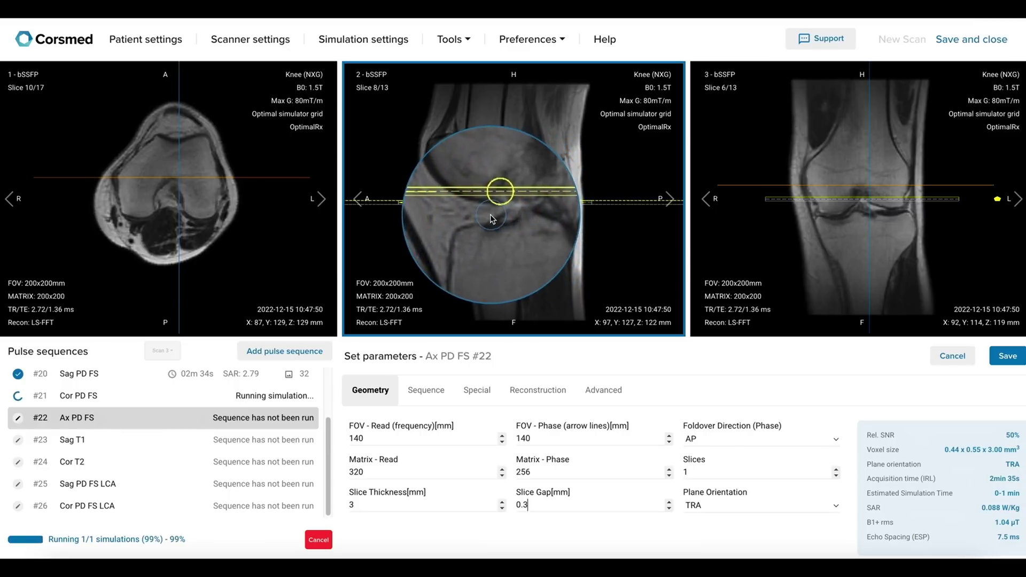
{"action": "left_click", "coordinate": [669, 199]}
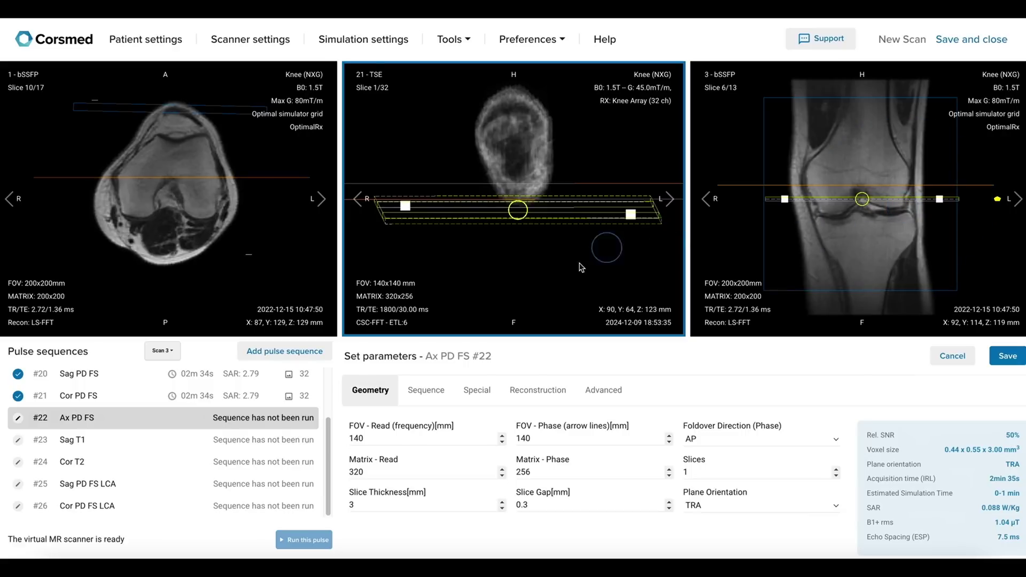
- Load #2 SCOUT Images - SAG into the middle viewer and page to slice 9/13
{"action": "scroll", "coordinate": [296, 414], "scroll_direction": "up", "scroll_amount": 2}
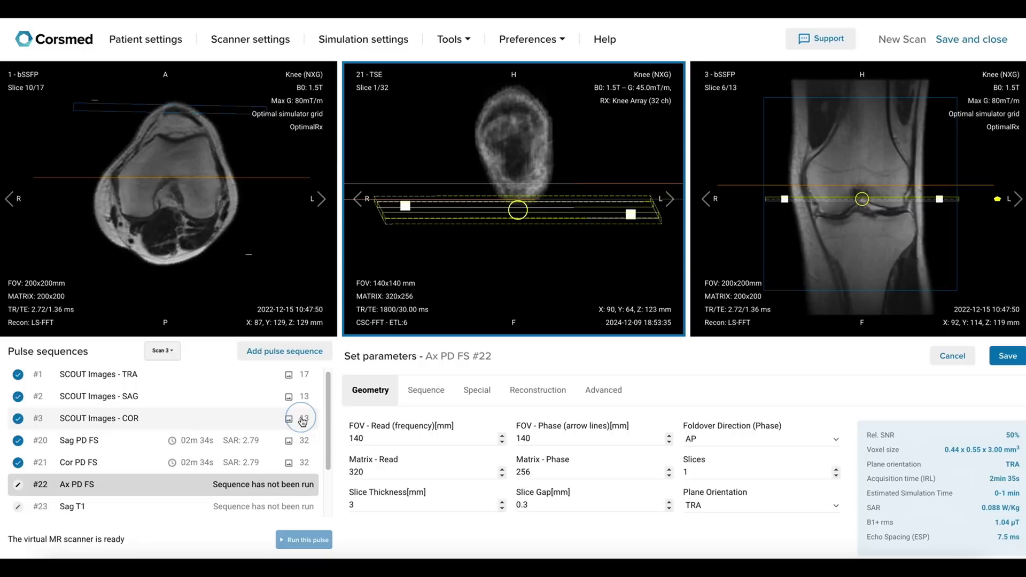
{"action": "left_click", "coordinate": [291, 397]}
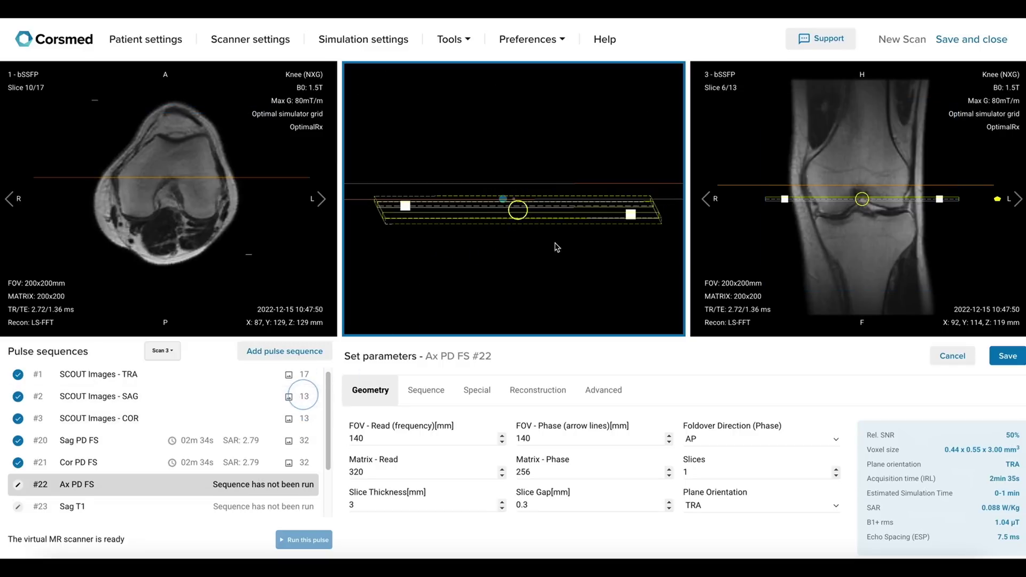
{"action": "left_click", "coordinate": [668, 201]}
{"action": "left_click", "coordinate": [669, 200]}
{"action": "left_click", "coordinate": [668, 200]}
{"action": "left_click", "coordinate": [668, 201]}
{"action": "left_click", "coordinate": [668, 200]}
{"action": "left_click", "coordinate": [668, 200]}
{"action": "left_click", "coordinate": [669, 200]}
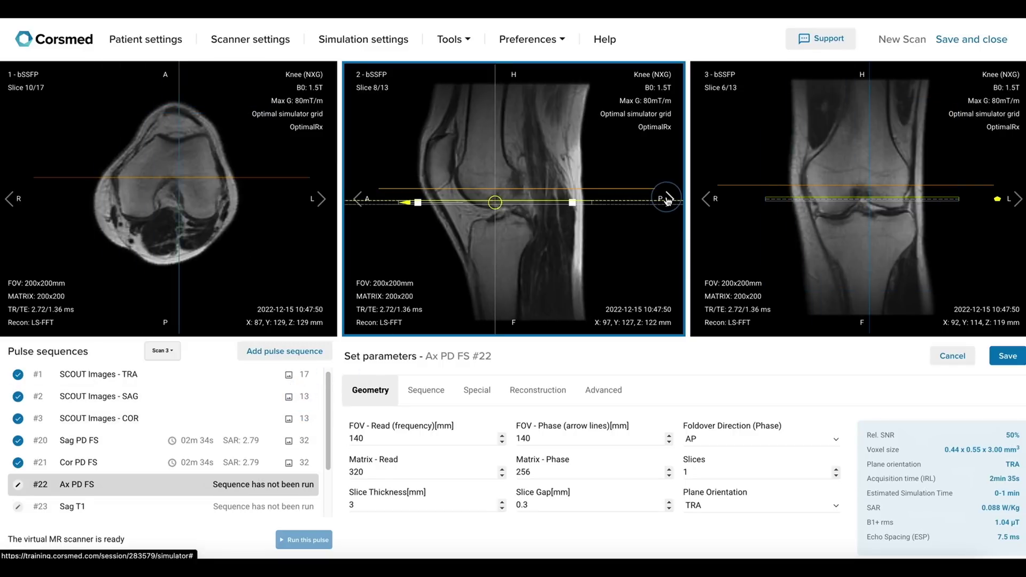
{"action": "left_click", "coordinate": [358, 199]}
{"action": "left_click", "coordinate": [357, 199]}
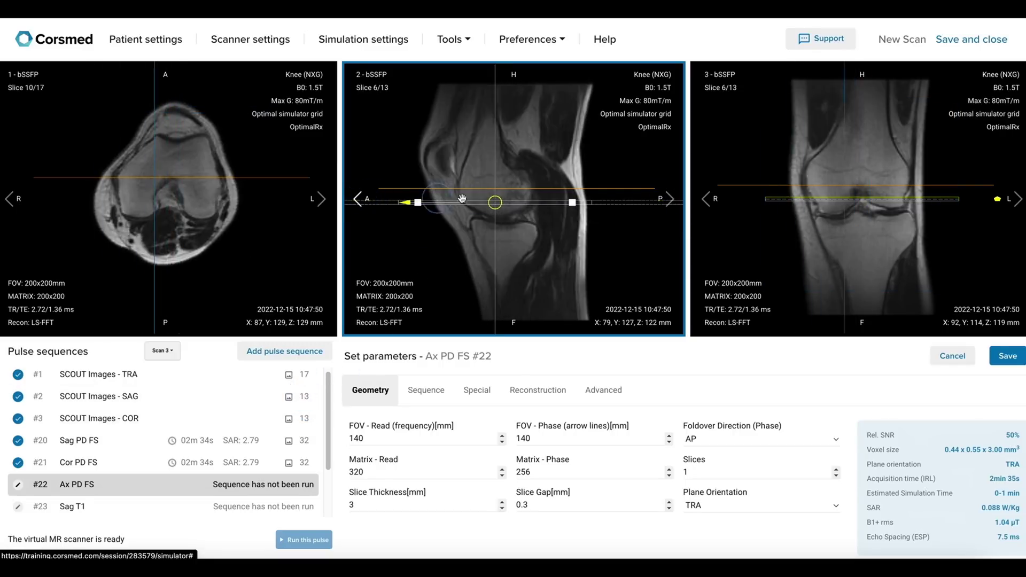
{"action": "left_click", "coordinate": [672, 201]}
{"action": "left_click", "coordinate": [677, 202]}
{"action": "left_click", "coordinate": [674, 202]}
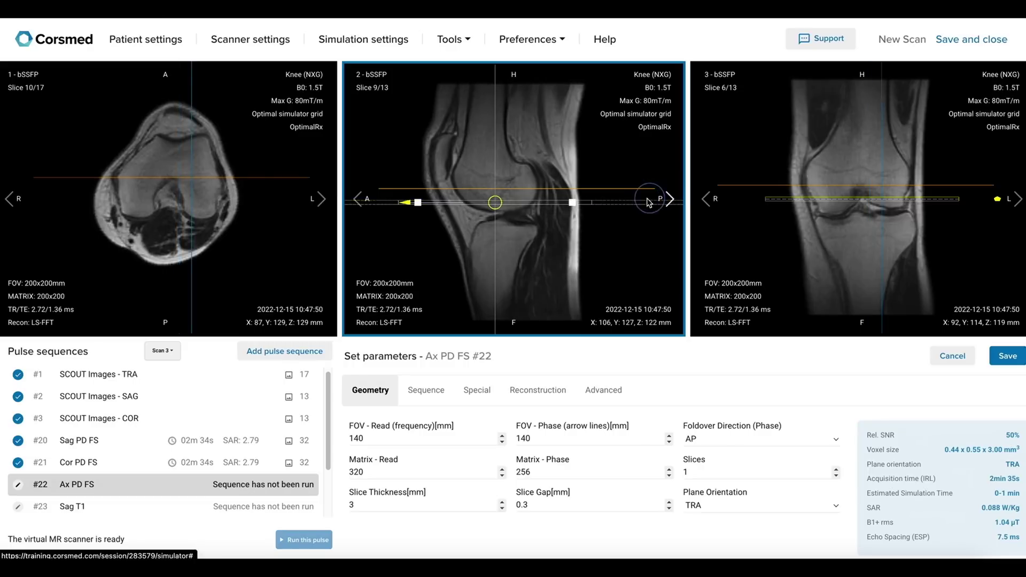
- Set Ax PD FS to 32 slices
{"action": "left_click", "coordinate": [698, 471]}
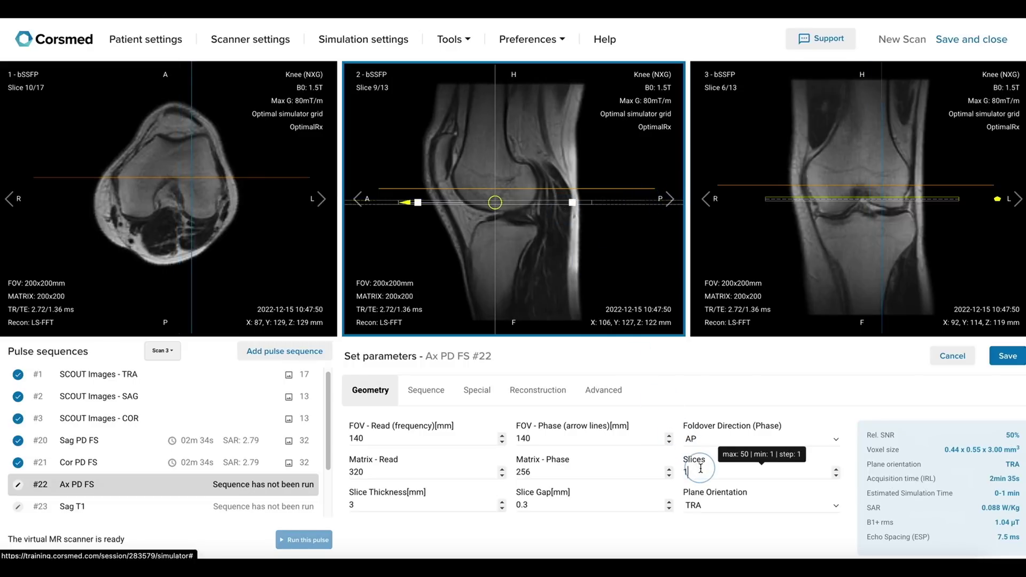
{"action": "key", "text": "BackSpace"}
{"action": "type", "text": "32"}
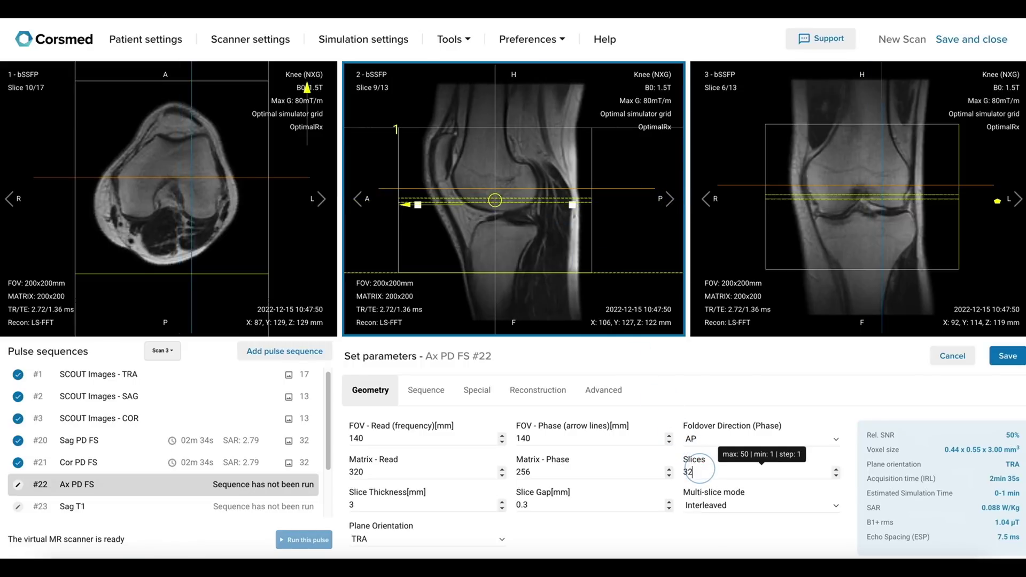
{"action": "left_click", "coordinate": [540, 298]}
- Centre the slice stack and field of view on the knee and set foldover direction RL
{"action": "left_click_drag", "start_coordinate": [495, 194], "coordinate": [507, 194]}
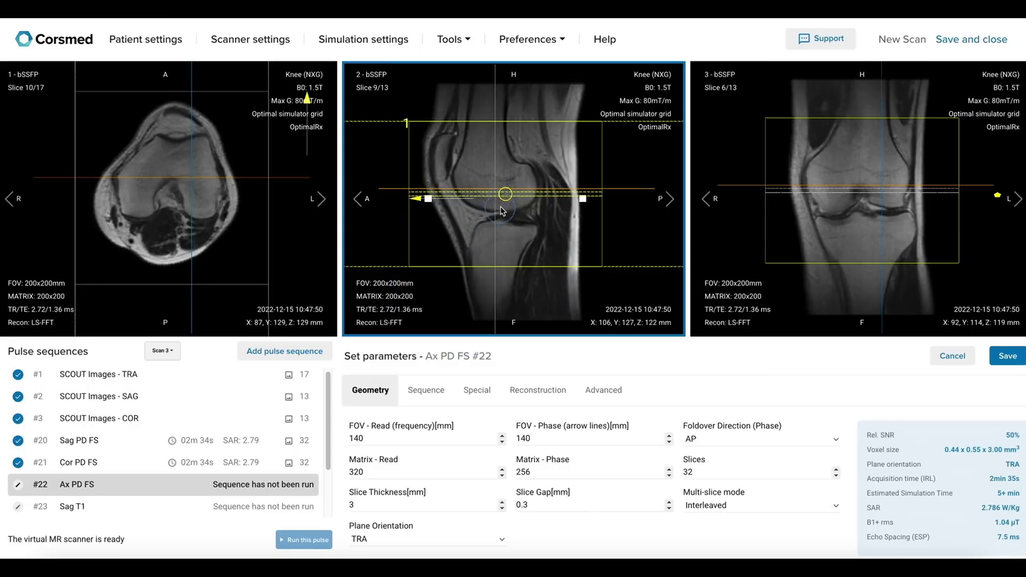
{"action": "left_click", "coordinate": [206, 194]}
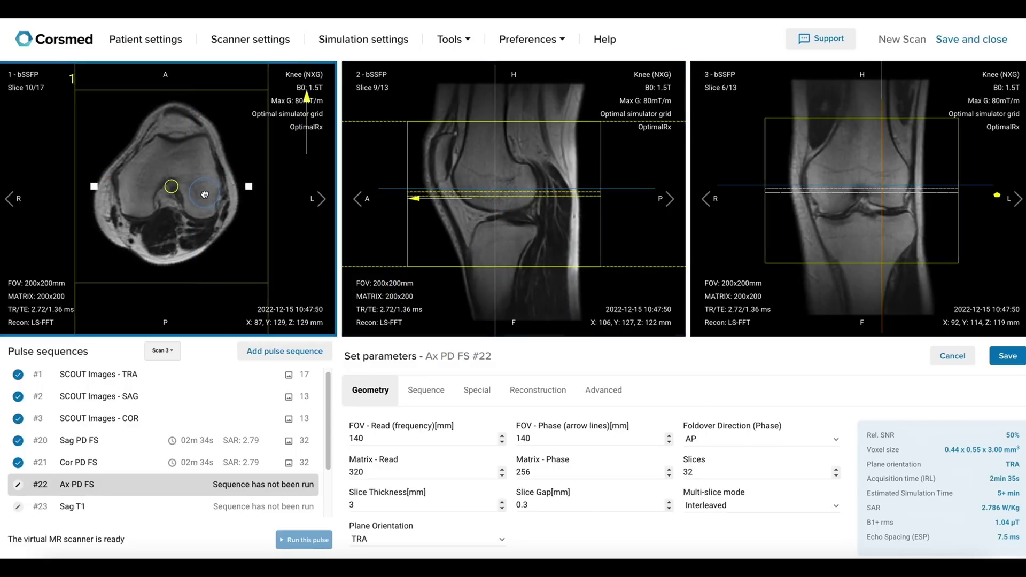
{"action": "left_click_drag", "start_coordinate": [204, 194], "coordinate": [208, 194]}
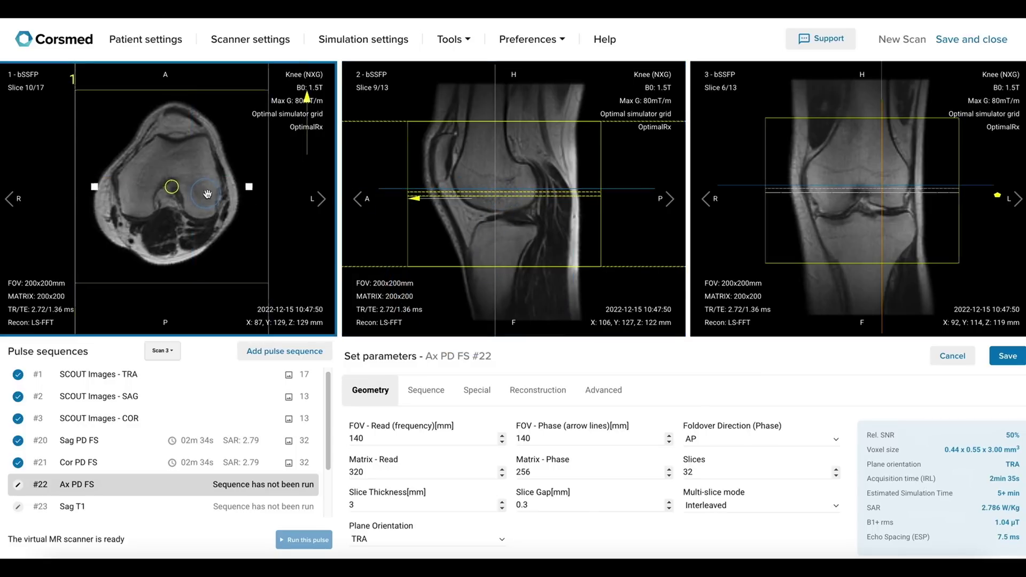
{"action": "left_click", "coordinate": [700, 437]}
{"action": "left_click", "coordinate": [701, 451]}
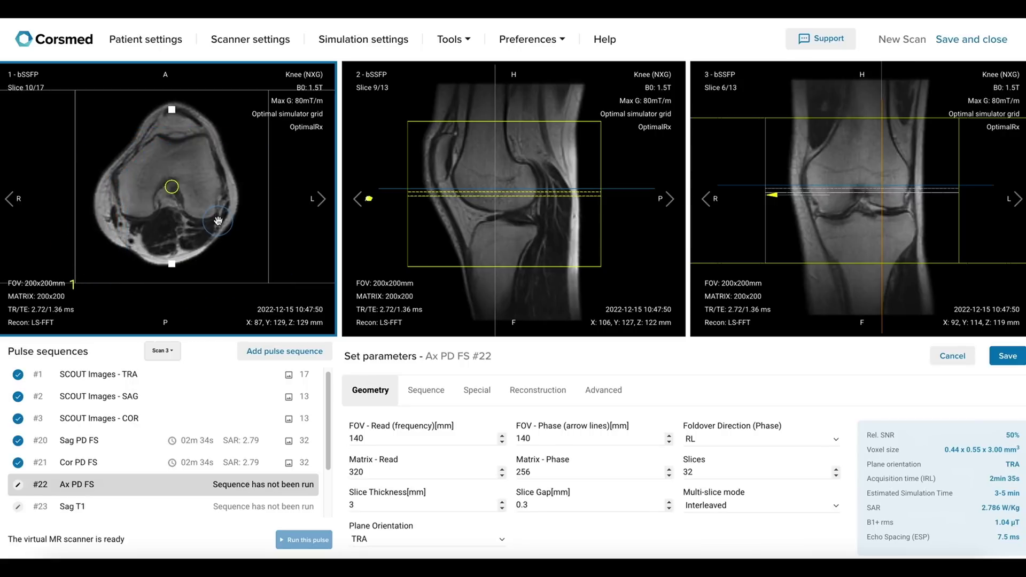
- Review Ax PD FS timing and turbo factor 6, save it, and start its simulation
{"action": "left_click", "coordinate": [445, 393]}
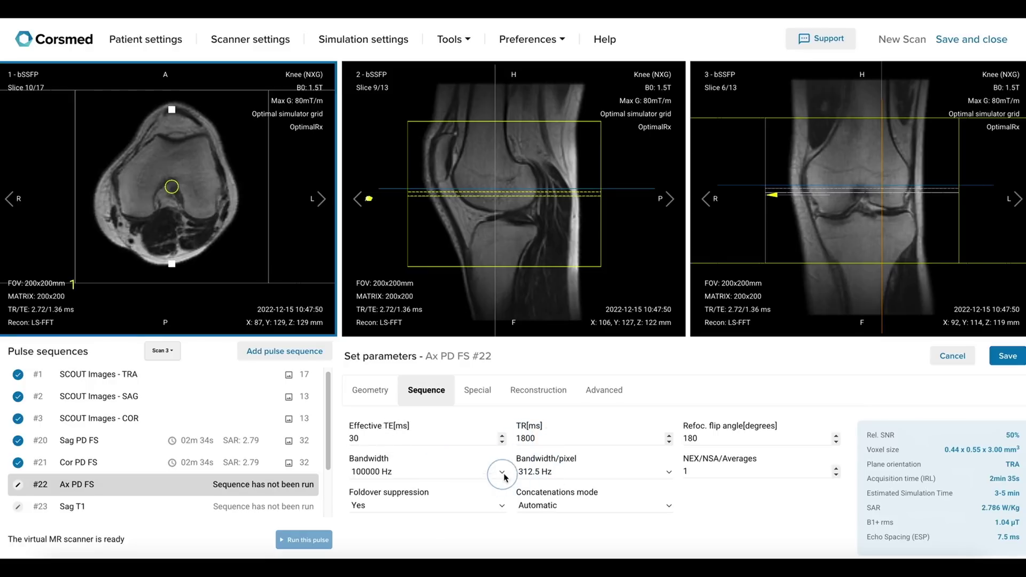
{"action": "left_click", "coordinate": [477, 391]}
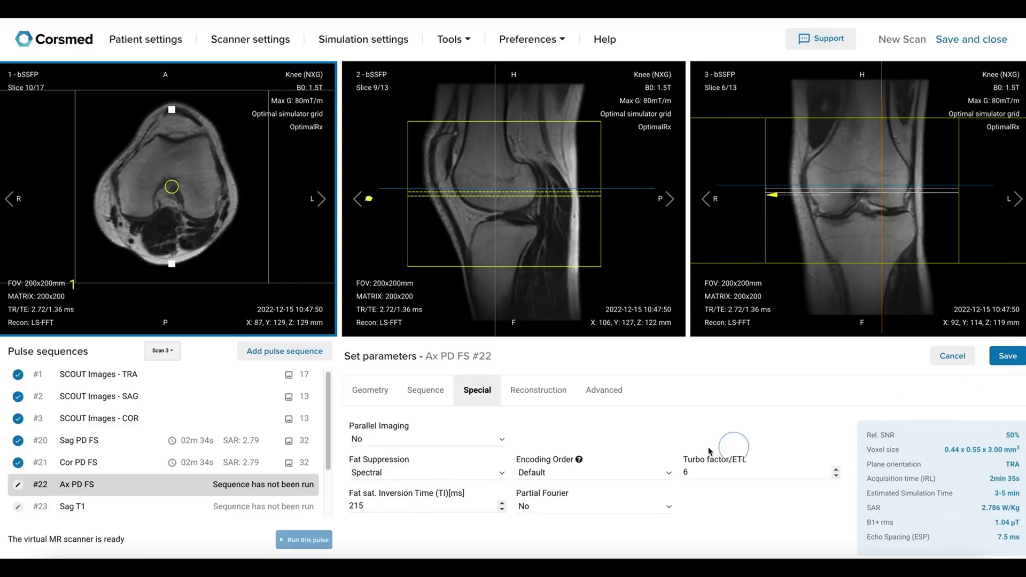
{"action": "left_click", "coordinate": [214, 450]}
{"action": "scroll", "coordinate": [194, 450], "scroll_direction": "down", "scroll_amount": 3}
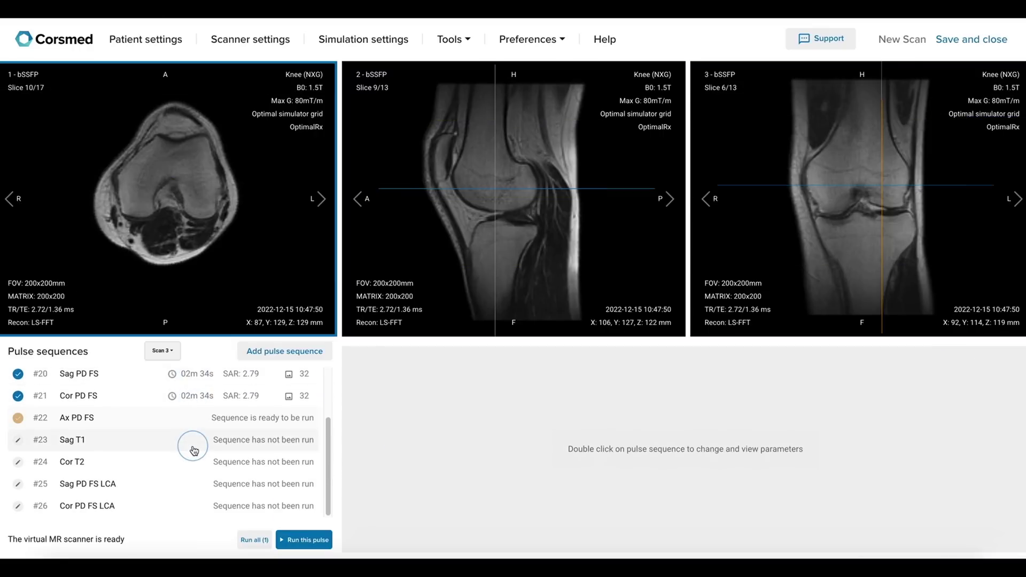
{"action": "left_click", "coordinate": [297, 541]}
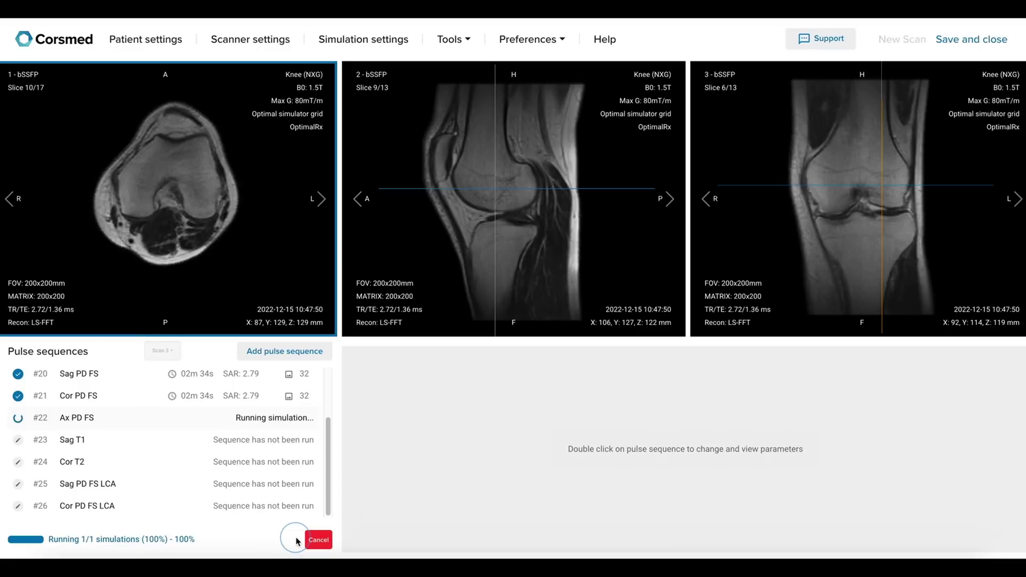
- Copy all Sag PD FS slices into Sag T1 #23
{"action": "double_click", "coordinate": [185, 440]}
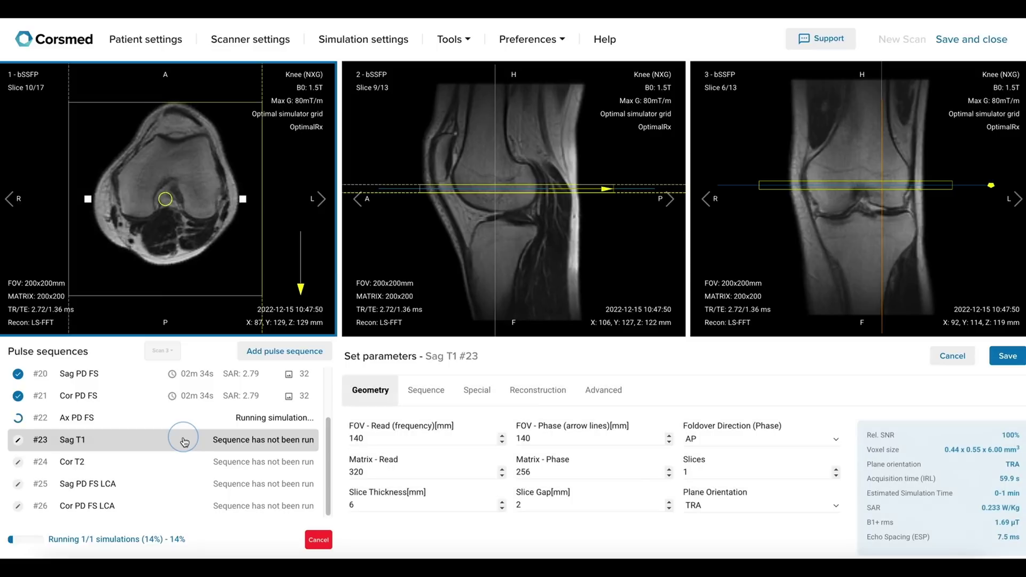
{"action": "scroll", "coordinate": [190, 422], "scroll_direction": "up", "scroll_amount": 2}
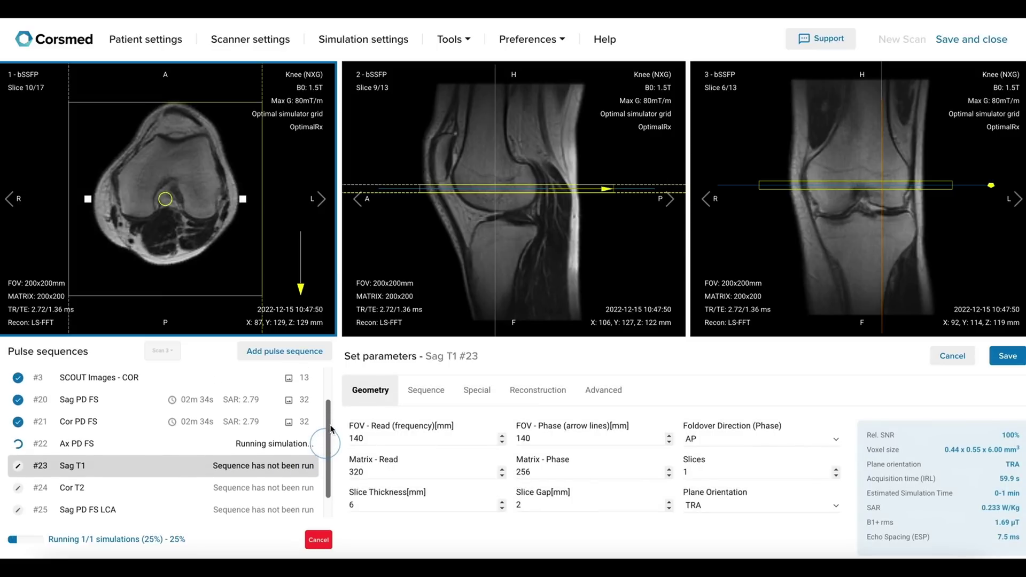
{"action": "right_click", "coordinate": [90, 420]}
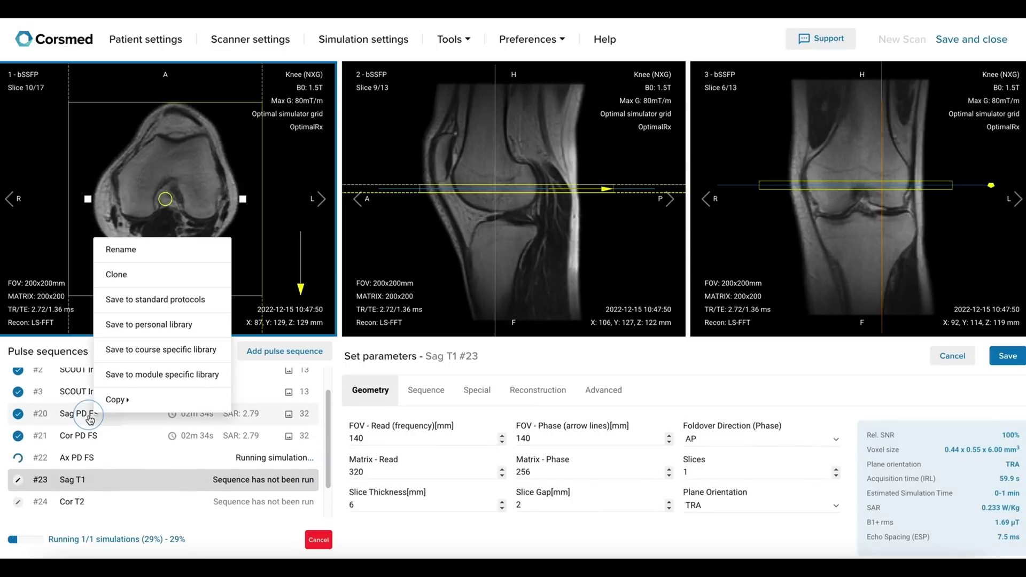
{"action": "mouse_move", "coordinate": [112, 400]}
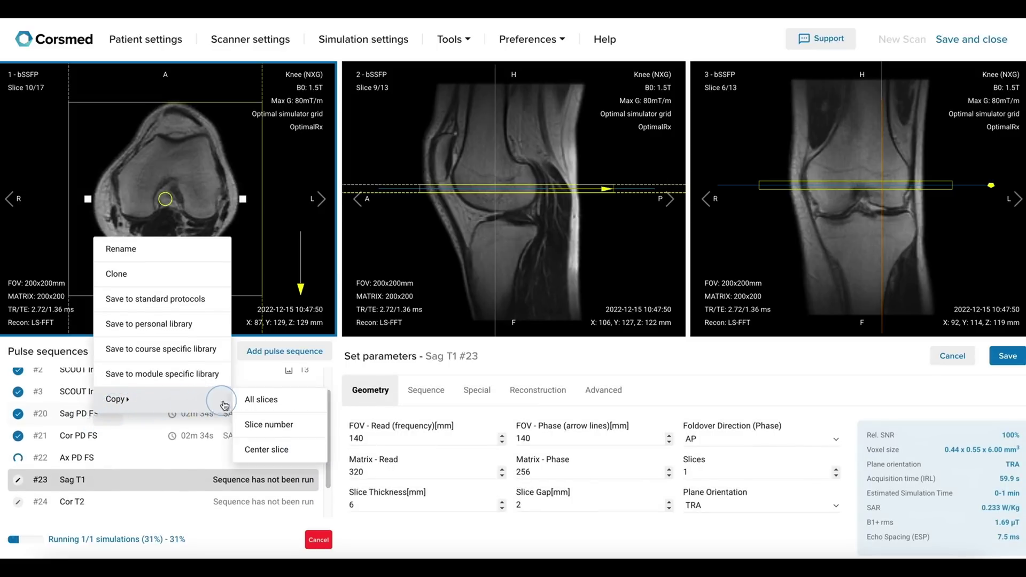
{"action": "left_click", "coordinate": [251, 400]}
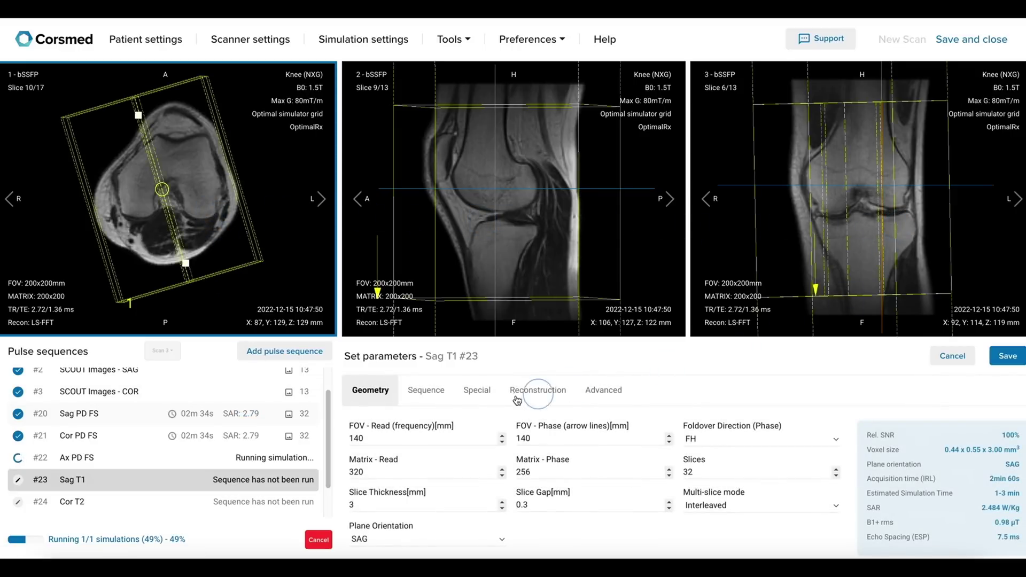
- Check Sag T1's Effective TE 15, TR 350 and turbo factor 3, then save it
{"action": "left_click", "coordinate": [426, 390]}
{"action": "left_click", "coordinate": [370, 438]}
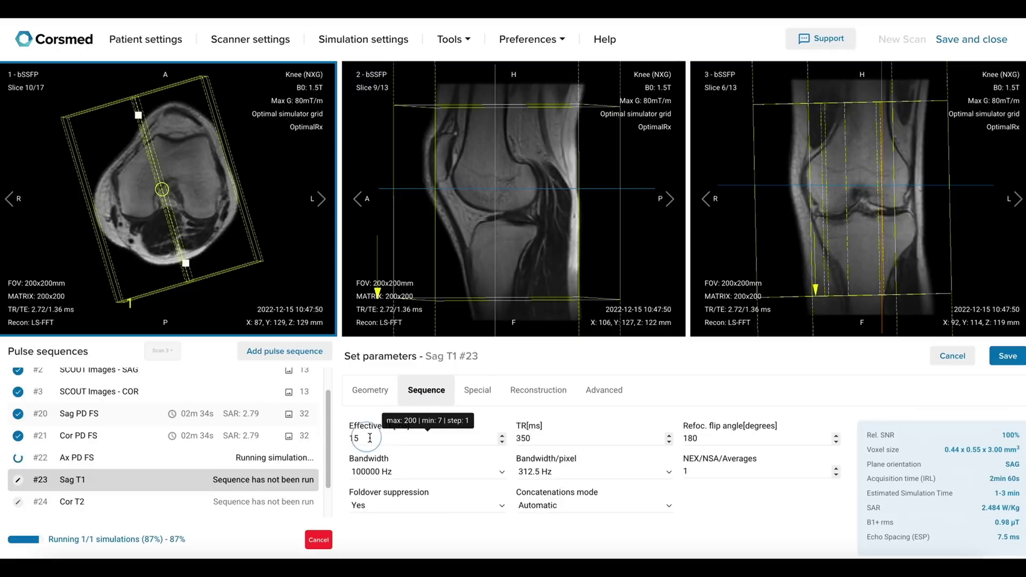
{"action": "left_click", "coordinate": [538, 436]}
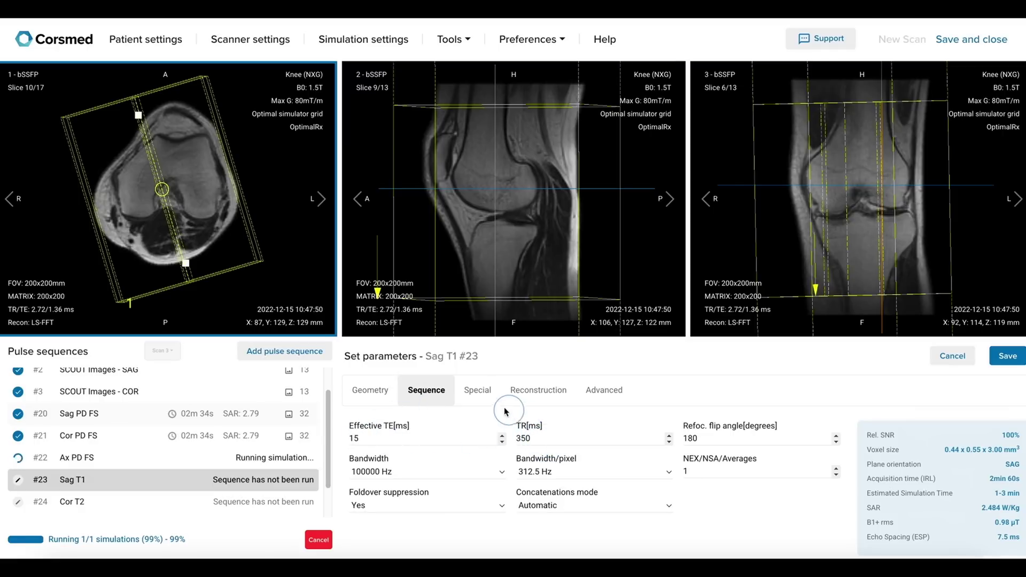
{"action": "left_click", "coordinate": [477, 391]}
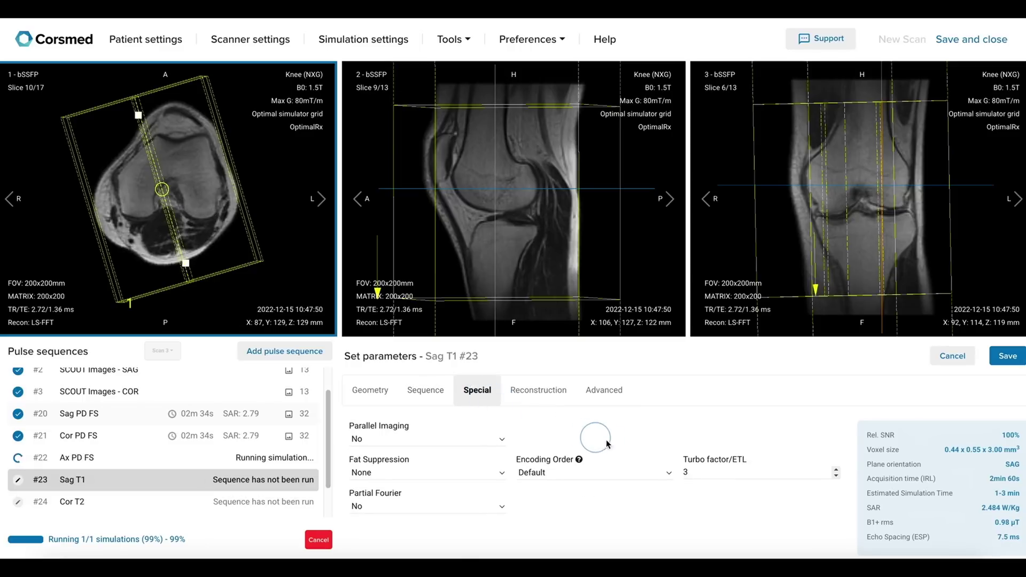
{"action": "left_click", "coordinate": [695, 472]}
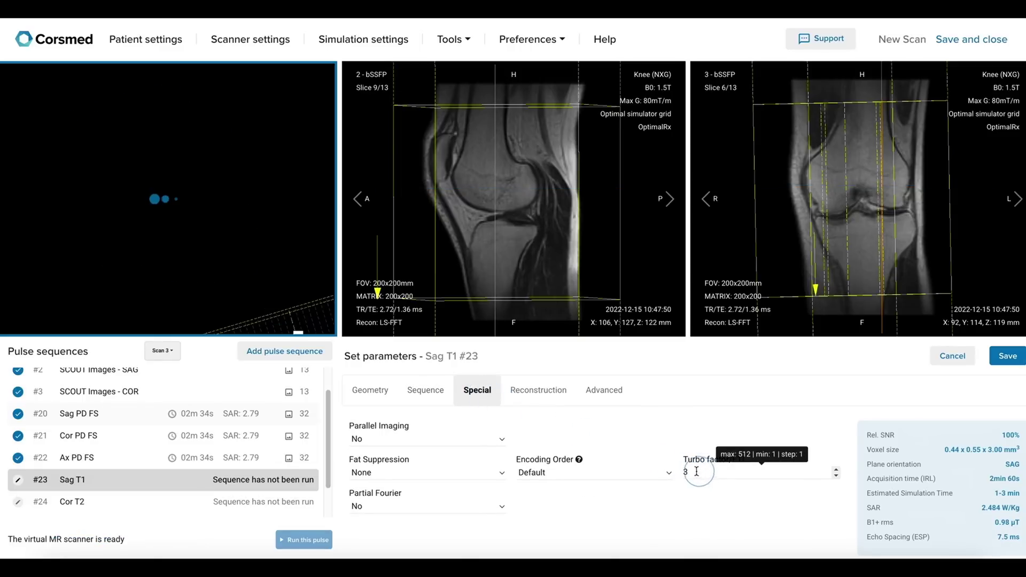
{"action": "left_click", "coordinate": [933, 476]}
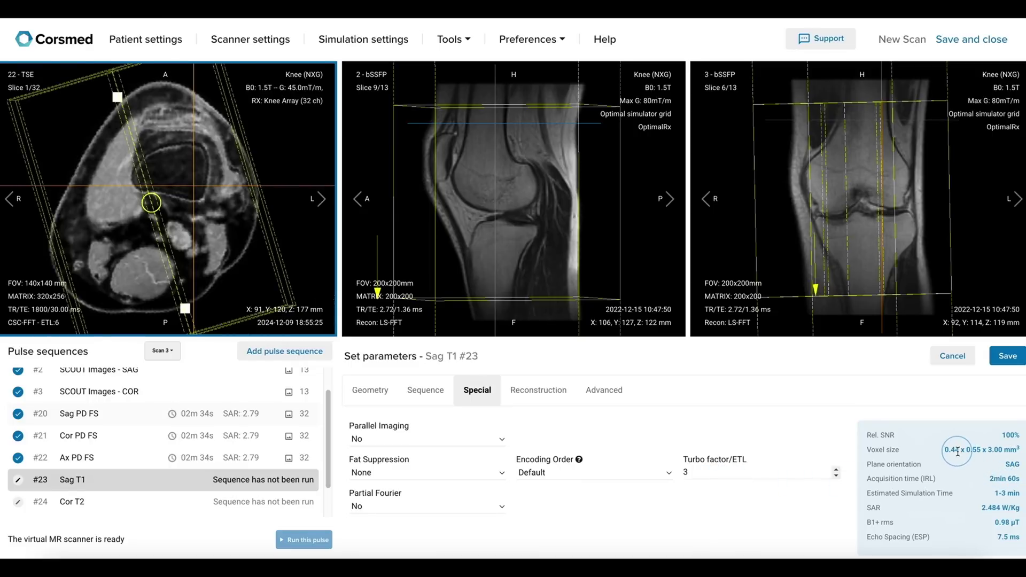
{"action": "left_click", "coordinate": [1009, 359]}
{"action": "scroll", "coordinate": [240, 457], "scroll_direction": "down", "scroll_amount": 2}
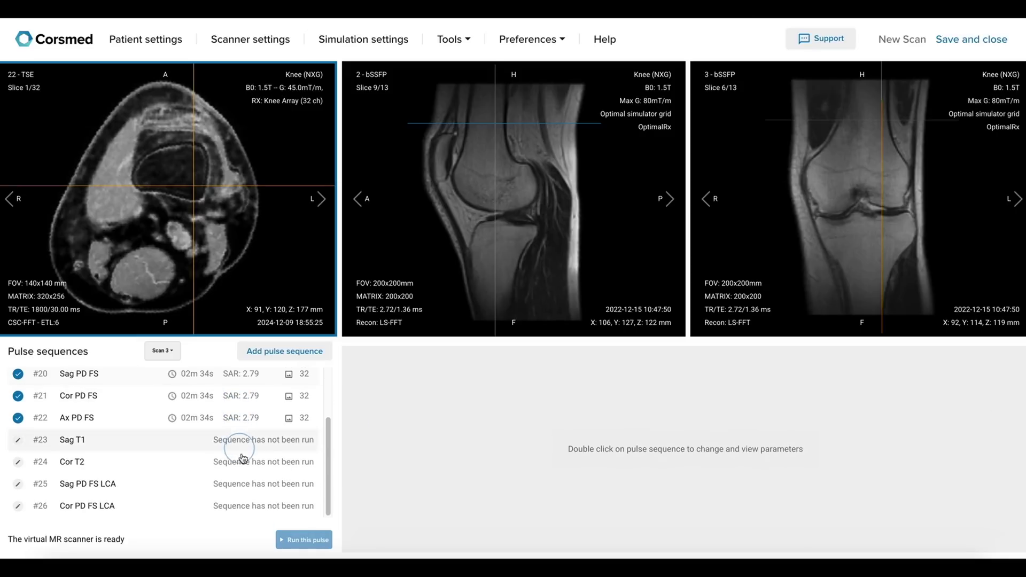
- Start the Sag T1 simulation and copy all Cor PD FS slices into Cor T2 #24
{"action": "left_click", "coordinate": [299, 541]}
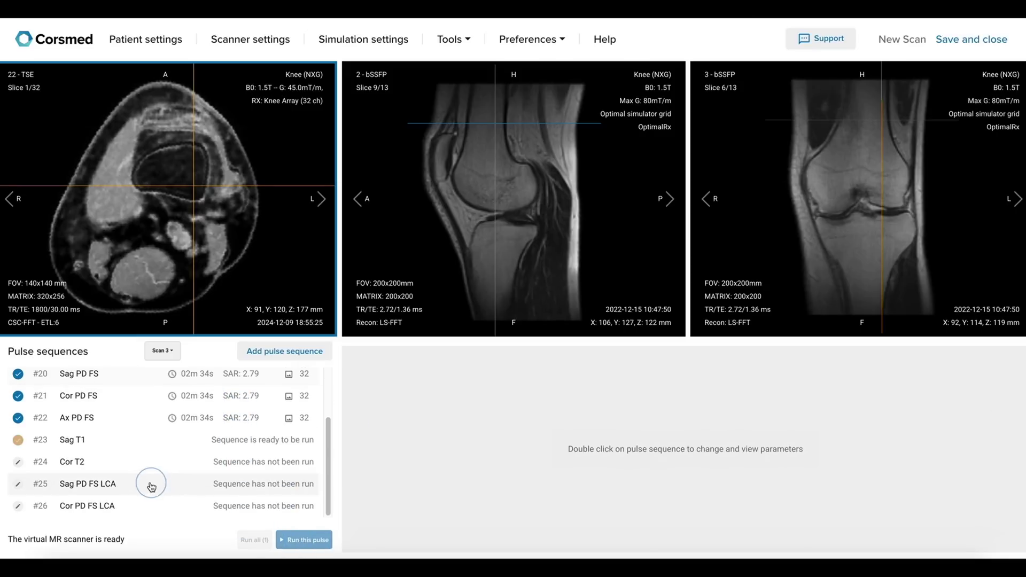
{"action": "double_click", "coordinate": [133, 470]}
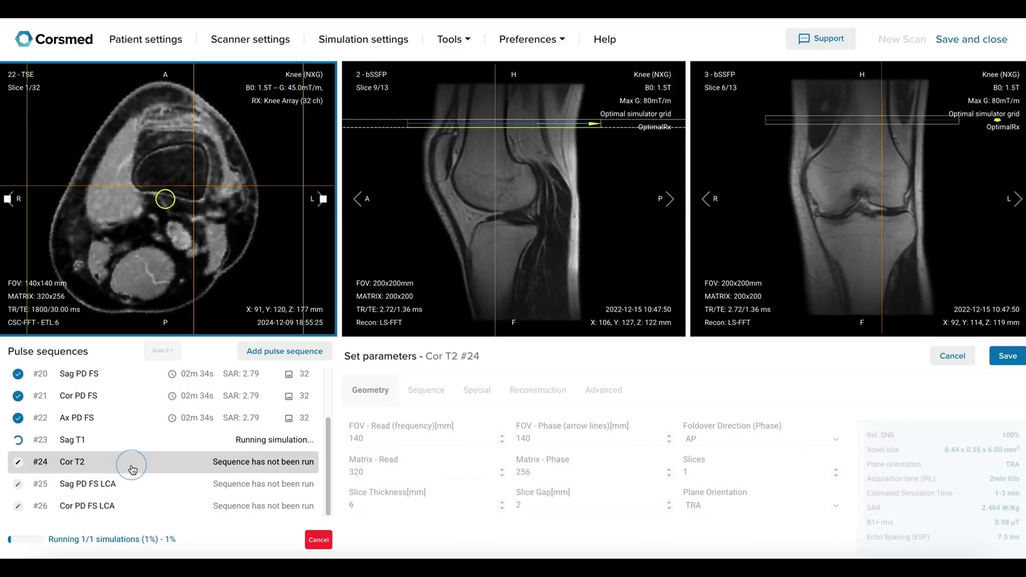
{"action": "right_click", "coordinate": [130, 397]}
{"action": "mouse_move", "coordinate": [143, 383]}
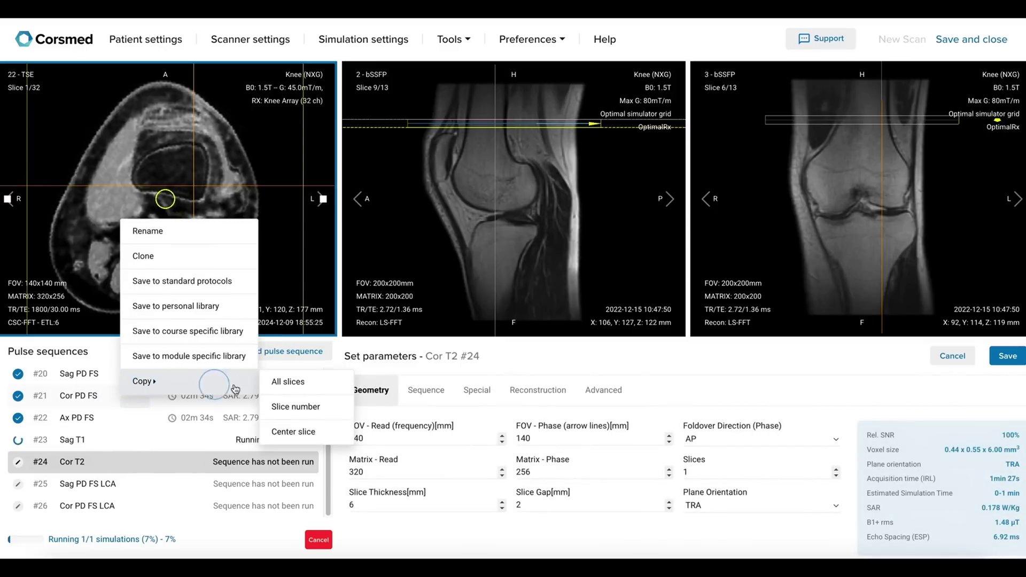
{"action": "left_click", "coordinate": [282, 384]}
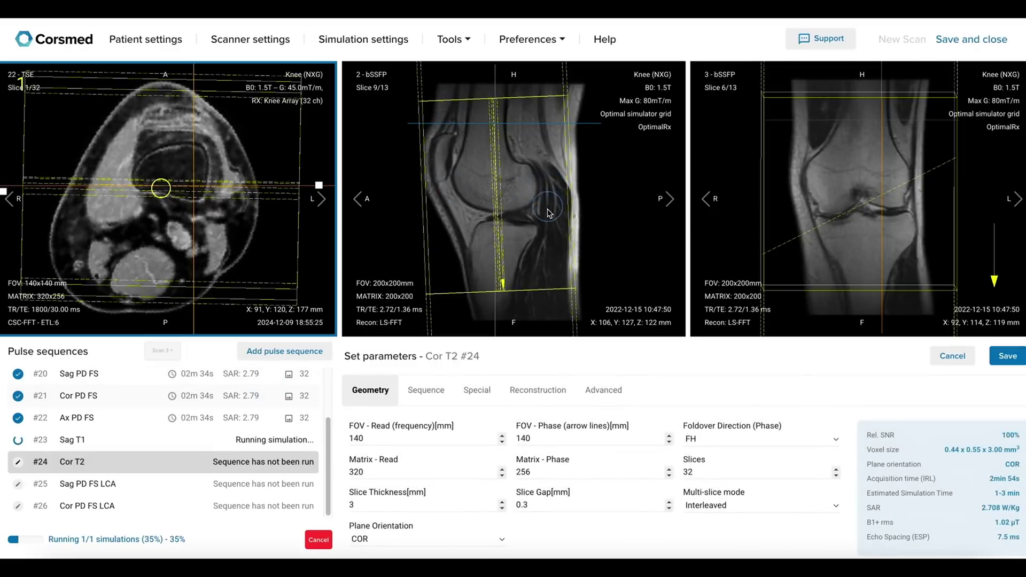
- Review Cor T2 timing and turbo factor 18, save it, and start its simulation
{"action": "left_click", "coordinate": [422, 390]}
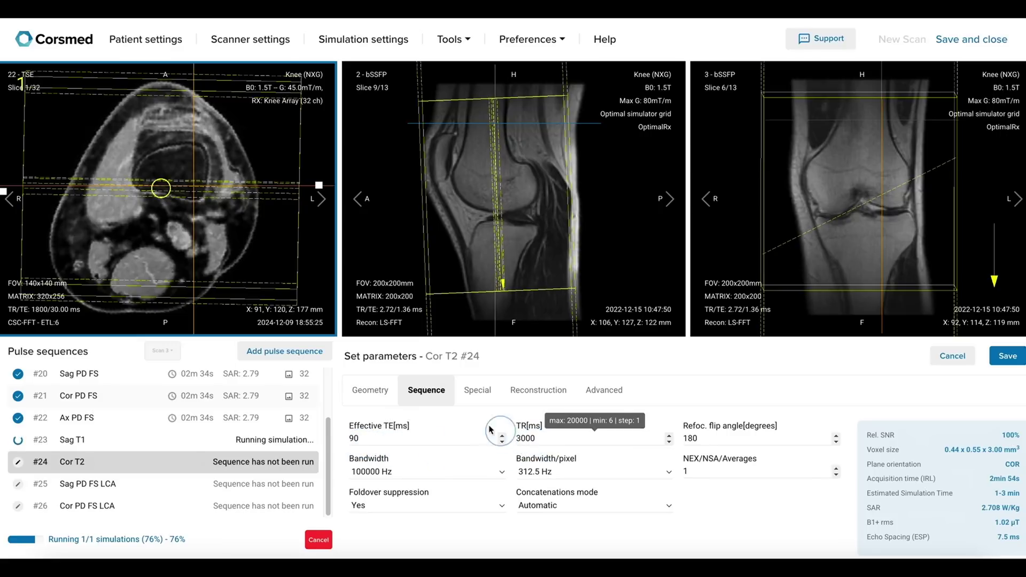
{"action": "left_click", "coordinate": [476, 396]}
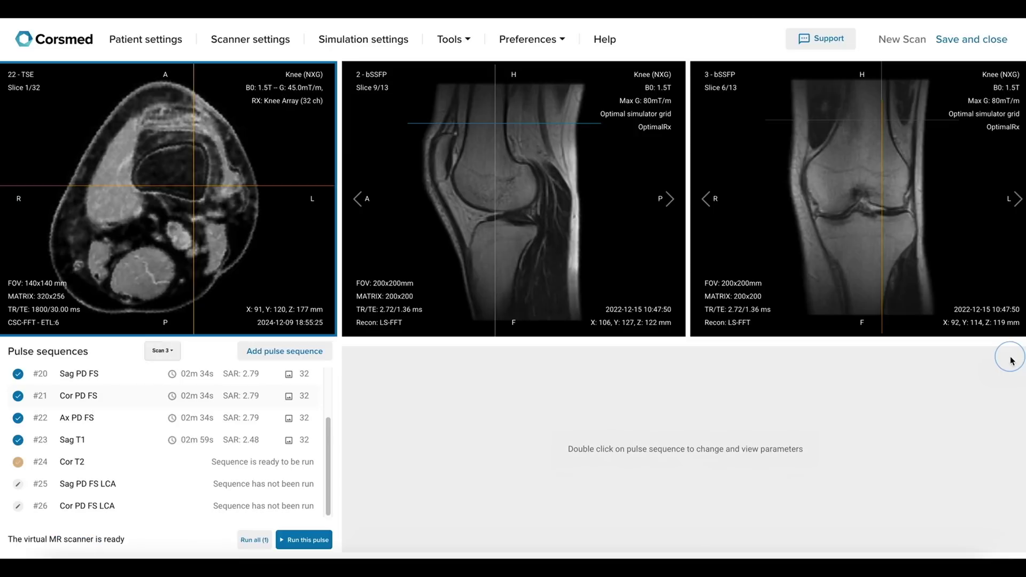
{"action": "left_click", "coordinate": [530, 443]}
{"action": "left_click", "coordinate": [230, 491]}
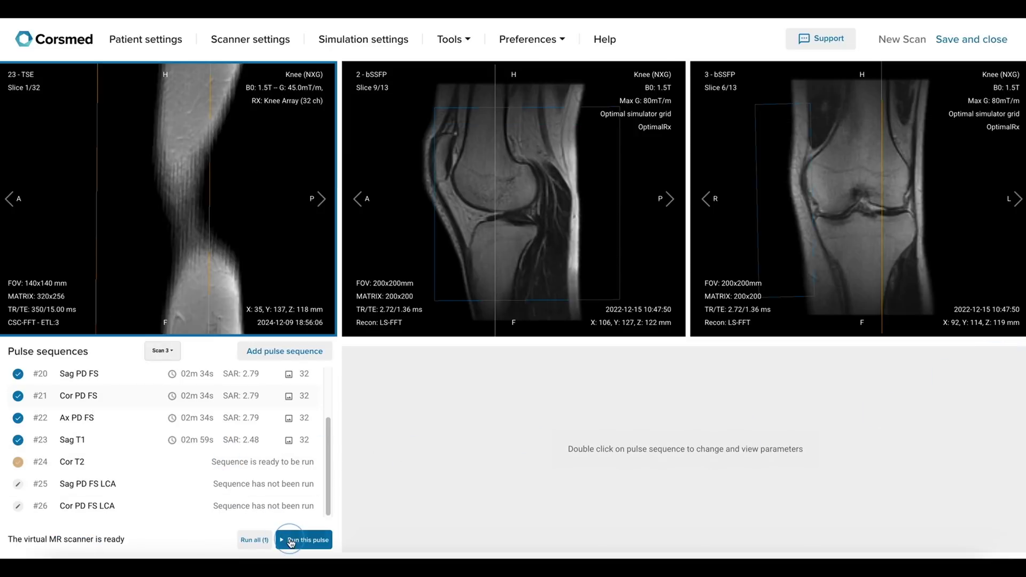
{"action": "left_click", "coordinate": [212, 493]}
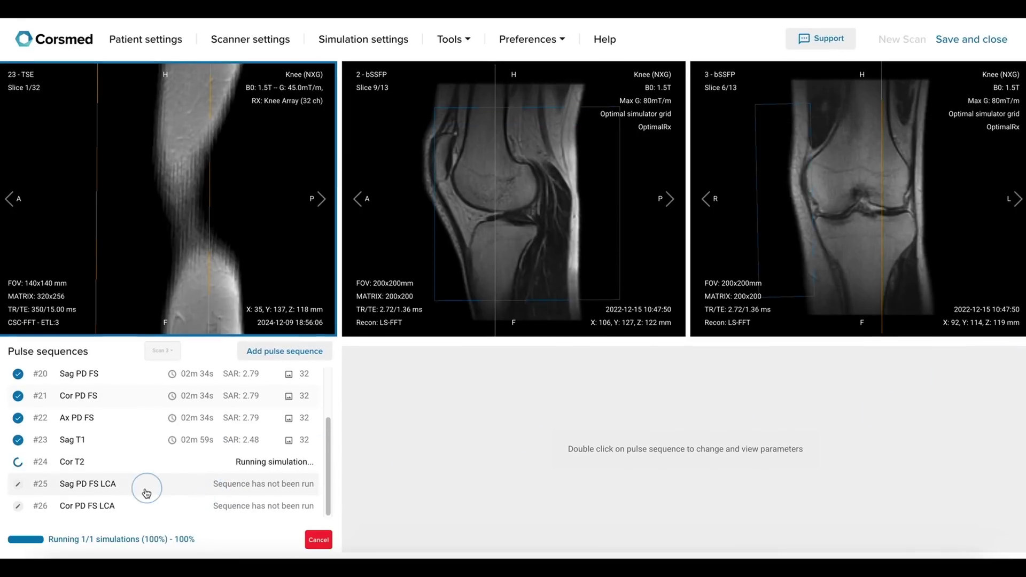
- Open Sag PD FS LCA #25 and page the transverse scout to slice 9/17
{"action": "double_click", "coordinate": [75, 489]}
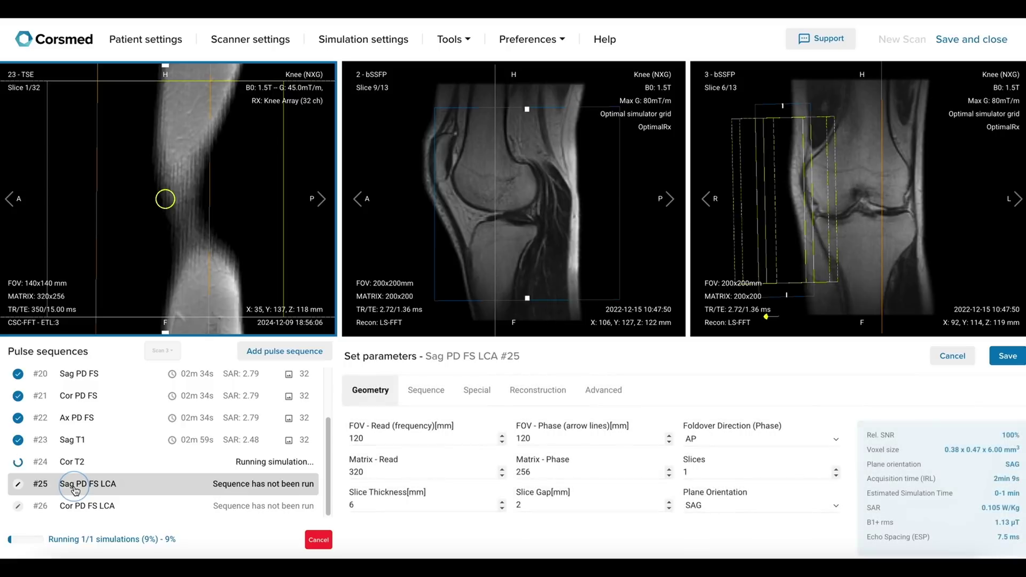
{"action": "scroll", "coordinate": [78, 486], "scroll_direction": "up", "scroll_amount": 3}
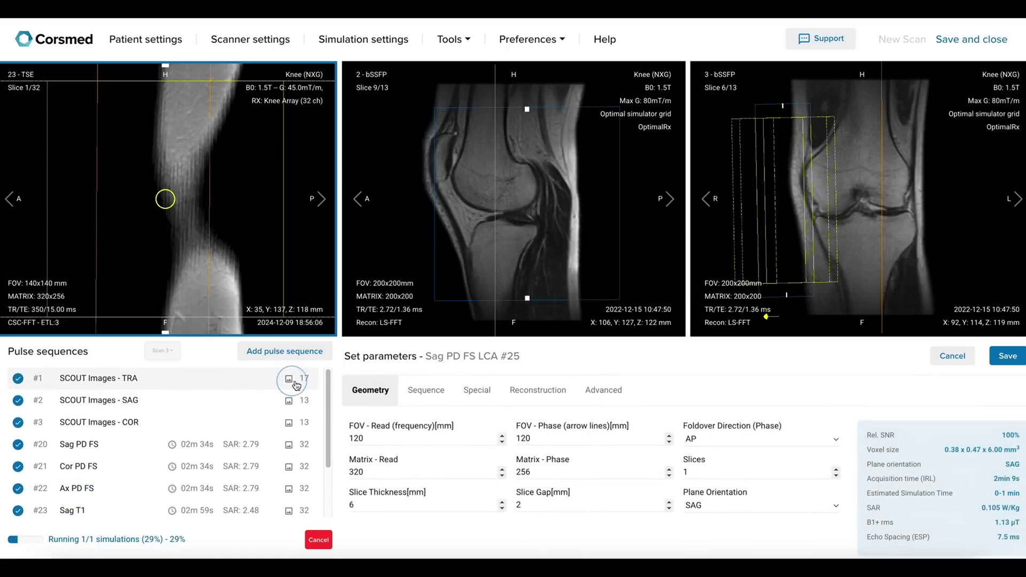
{"action": "left_click", "coordinate": [323, 199]}
{"action": "left_click", "coordinate": [323, 199]}
{"action": "left_click", "coordinate": [323, 199]}
{"action": "left_click", "coordinate": [323, 198]}
{"action": "left_click", "coordinate": [323, 199]}
{"action": "left_click", "coordinate": [323, 199]}
{"action": "left_click", "coordinate": [323, 199]}
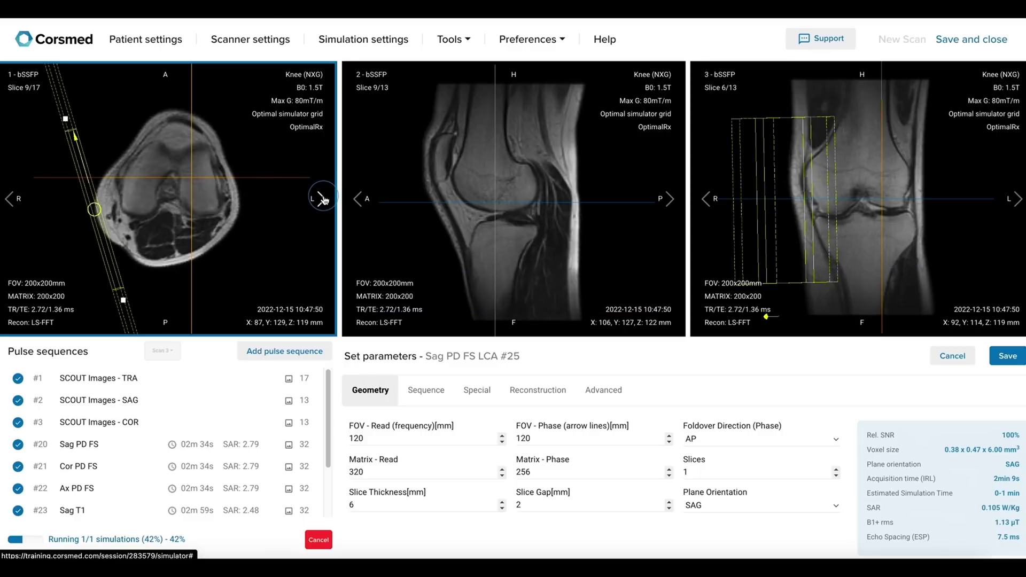
{"action": "left_click", "coordinate": [323, 199]}
{"action": "left_click", "coordinate": [11, 199]}
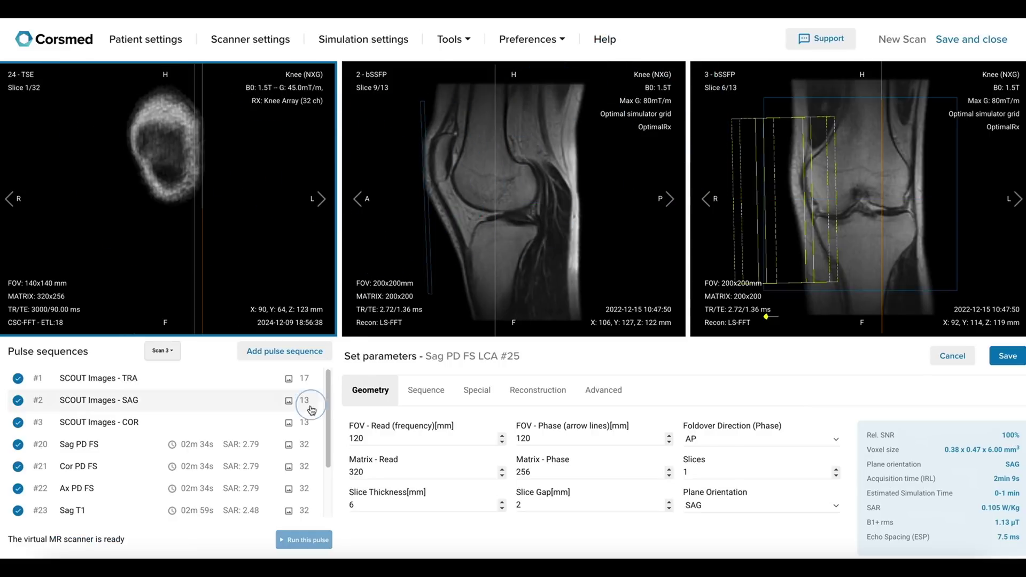
- Load an axial scout and angle the slice stack obliquely through the knee centre
{"action": "left_click_drag", "start_coordinate": [304, 401], "coordinate": [251, 195]}
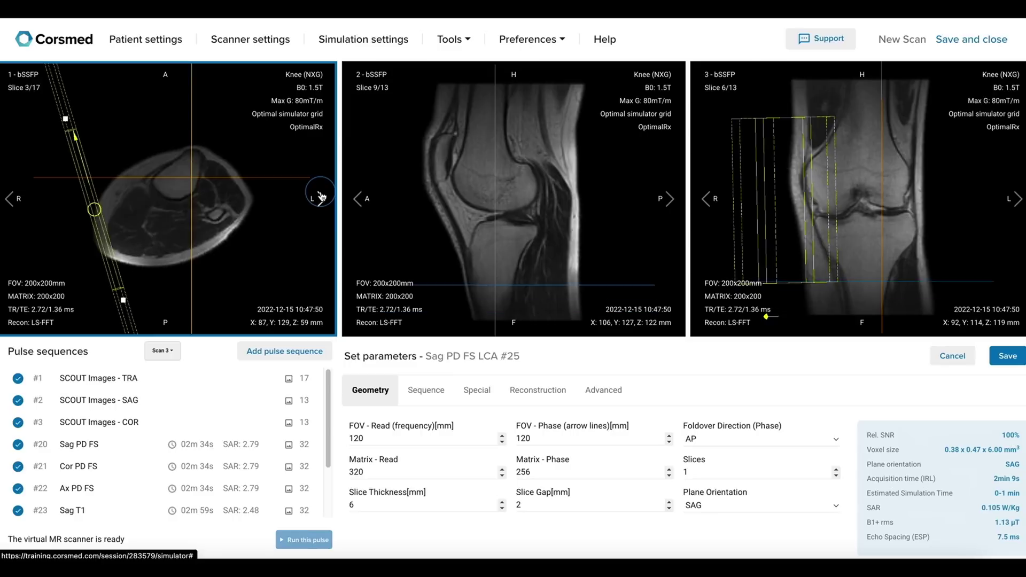
{"action": "left_click", "coordinate": [321, 198]}
{"action": "left_click", "coordinate": [321, 199]}
{"action": "left_click", "coordinate": [321, 198]}
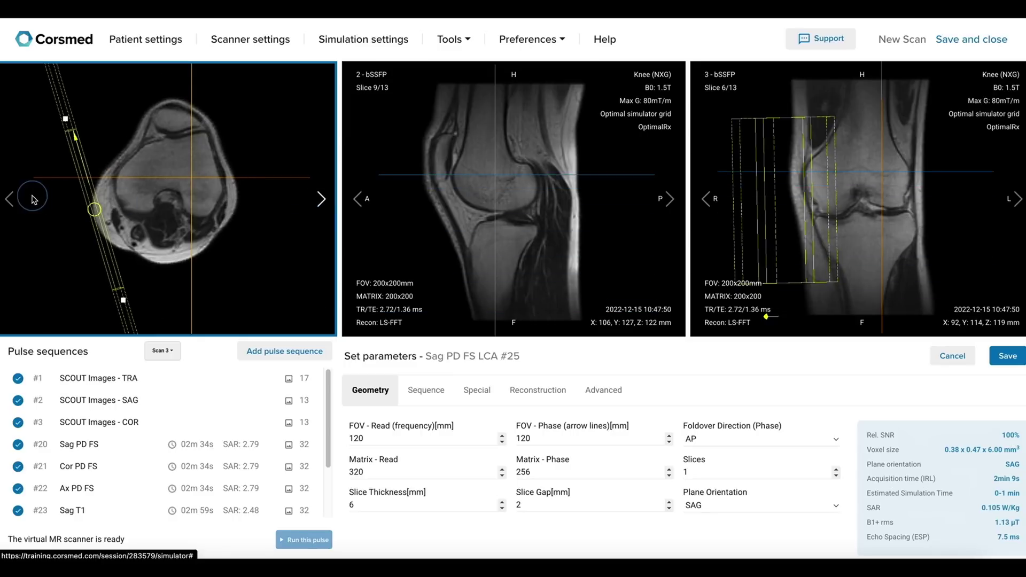
{"action": "left_click", "coordinate": [10, 199]}
{"action": "left_click", "coordinate": [9, 199]}
{"action": "left_click", "coordinate": [11, 198]}
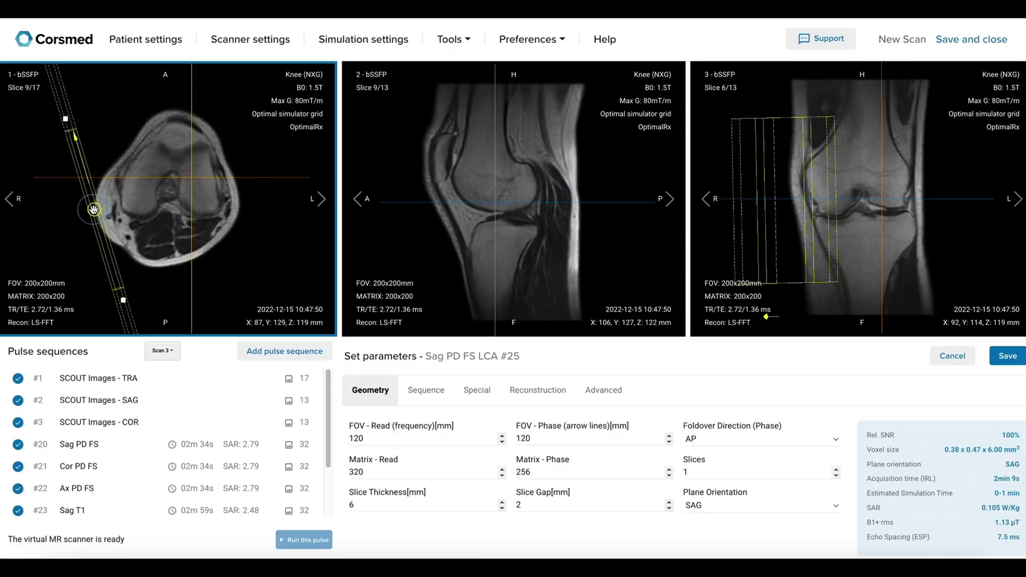
{"action": "left_click_drag", "start_coordinate": [92, 214], "coordinate": [172, 187]}
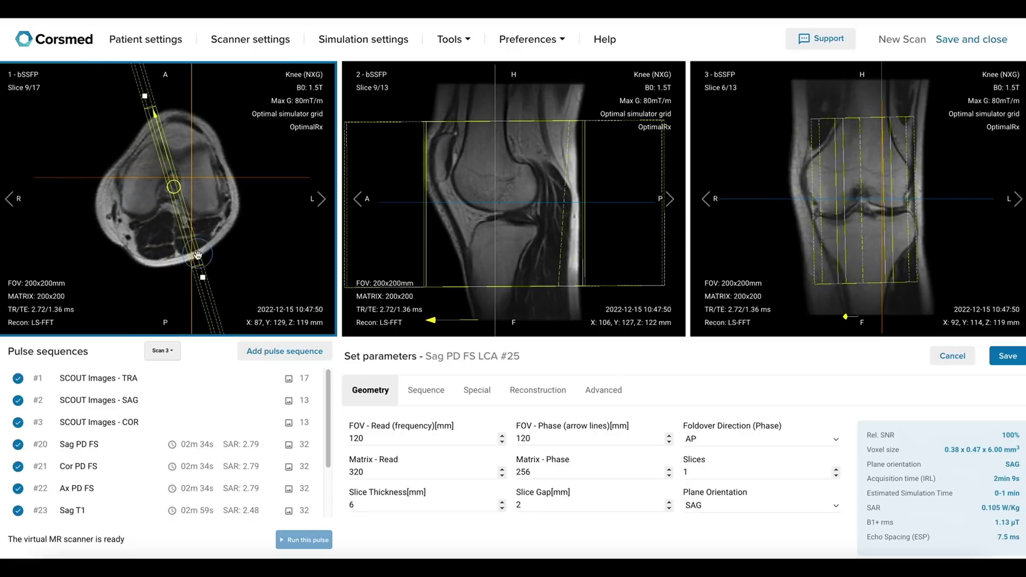
{"action": "left_click_drag", "start_coordinate": [202, 278], "coordinate": [212, 273]}
- Set slice thickness 2 mm, slice gap 0.2 mm and 12 slices, checking coverage
{"action": "left_click", "coordinate": [365, 503]}
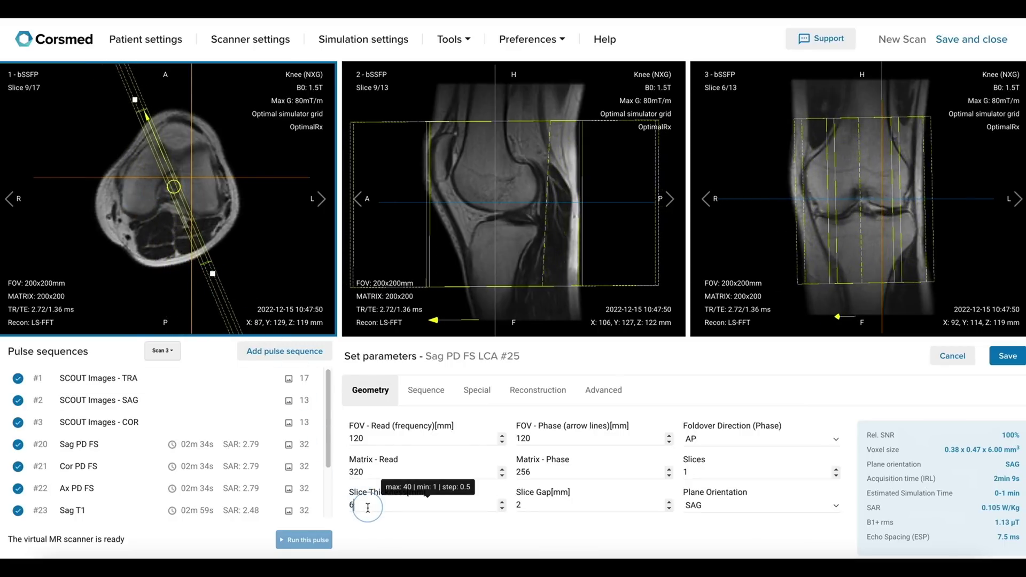
{"action": "key", "text": "BackSpace"}
{"action": "type", "text": "2"}
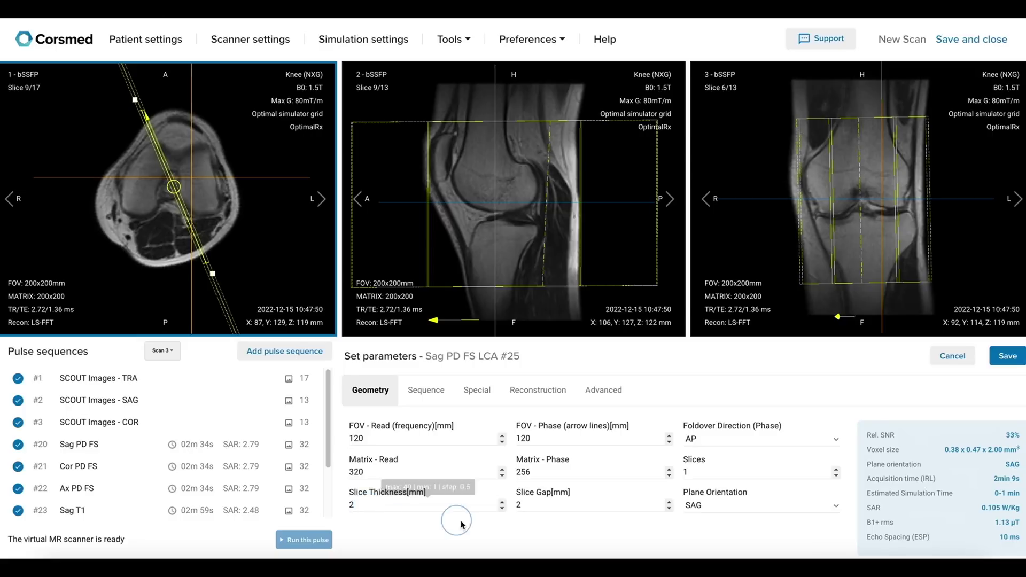
{"action": "left_click", "coordinate": [536, 508]}
{"action": "key", "text": "BackSpace"}
{"action": "type", "text": "0.2"}
{"action": "left_click_drag", "start_coordinate": [521, 204], "coordinate": [518, 206]}
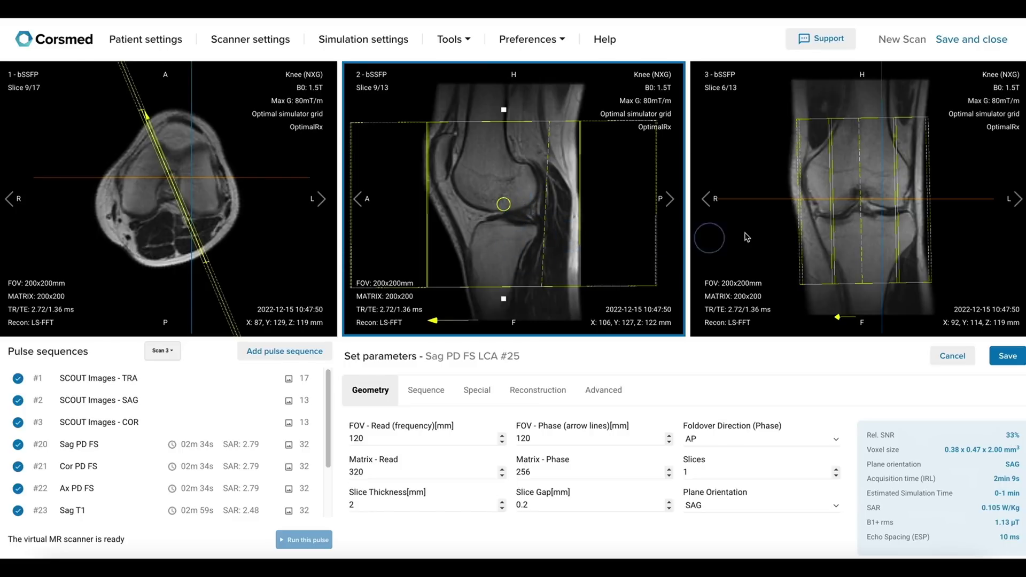
{"action": "left_click", "coordinate": [865, 204]}
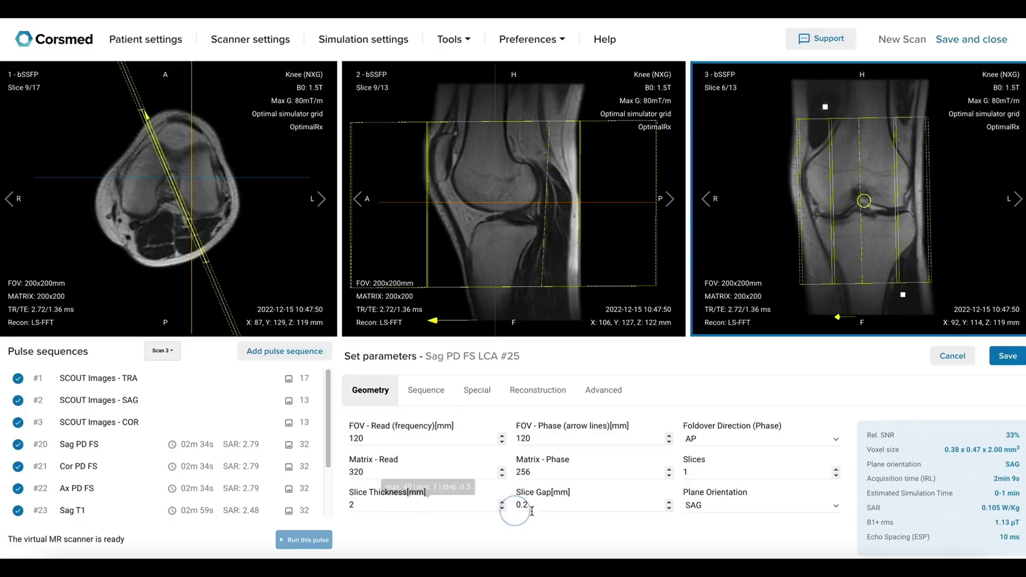
{"action": "left_click", "coordinate": [708, 474]}
{"action": "type", "text": "2"}
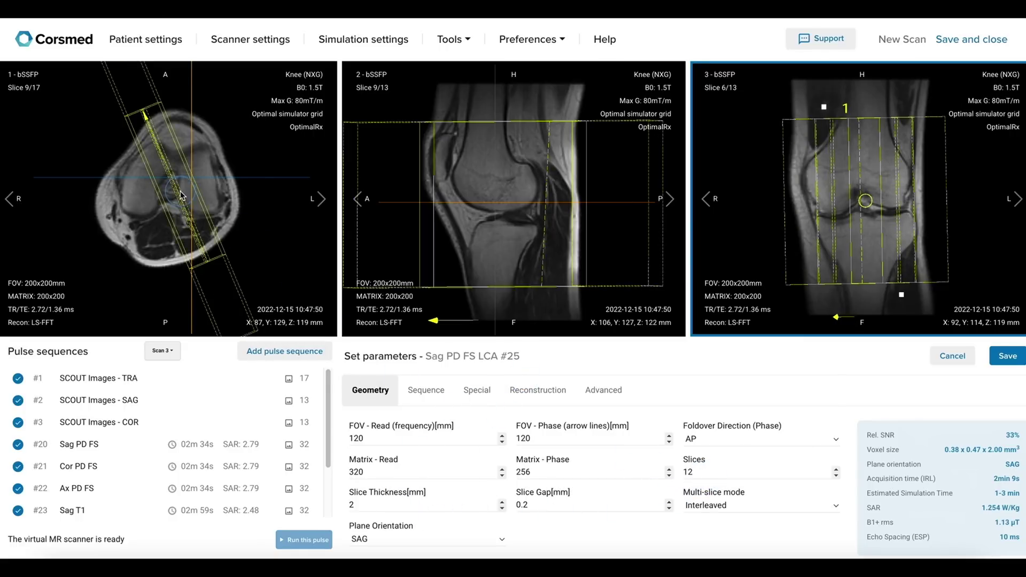
{"action": "left_click", "coordinate": [180, 193]}
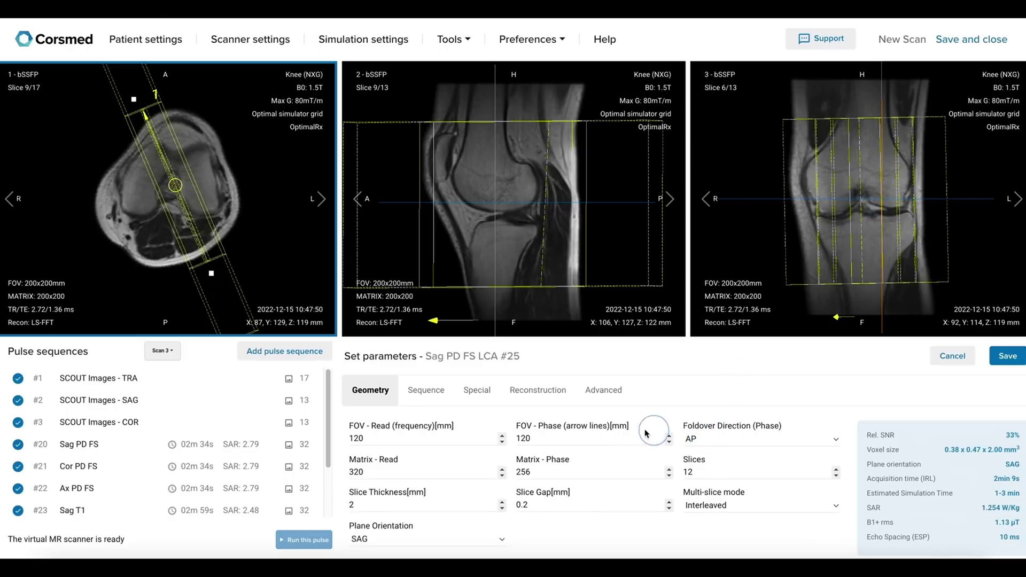
{"action": "left_click", "coordinate": [423, 392]}
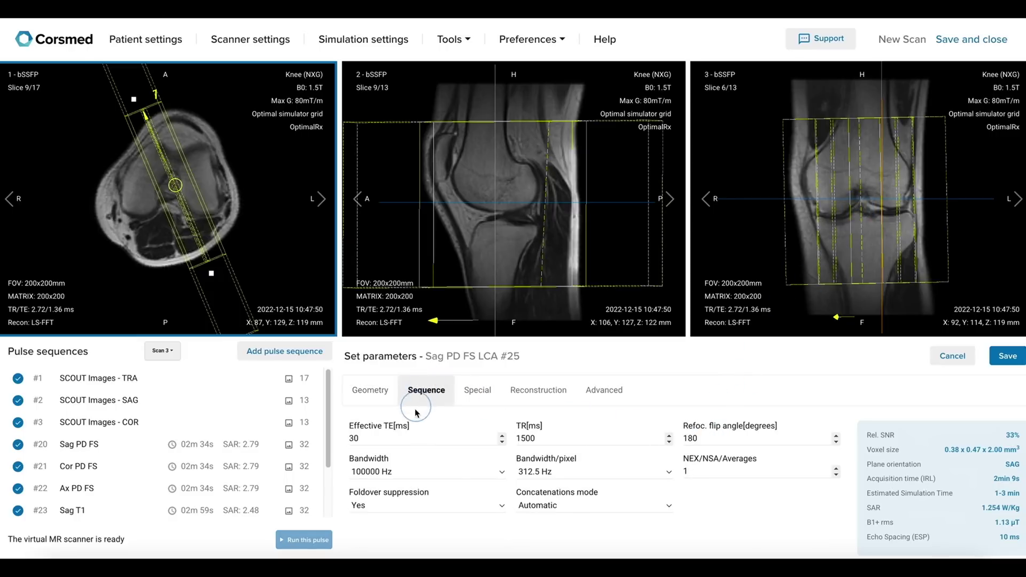
- Check TE, TR and fat suppression, then save #25 and start its simulation
{"action": "left_click", "coordinate": [381, 437]}
{"action": "left_click", "coordinate": [545, 444]}
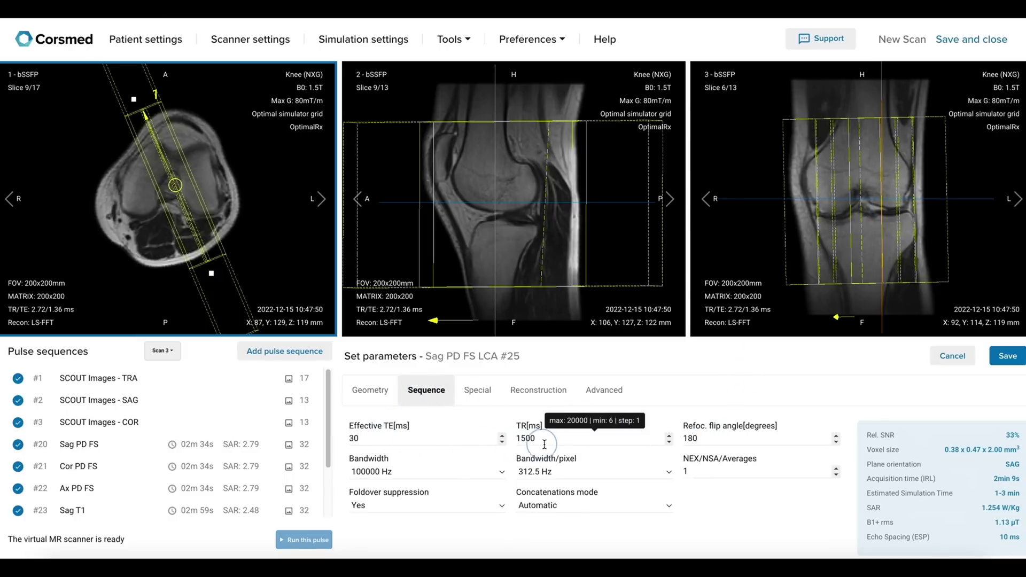
{"action": "scroll", "coordinate": [286, 449], "scroll_direction": "down", "scroll_amount": 2}
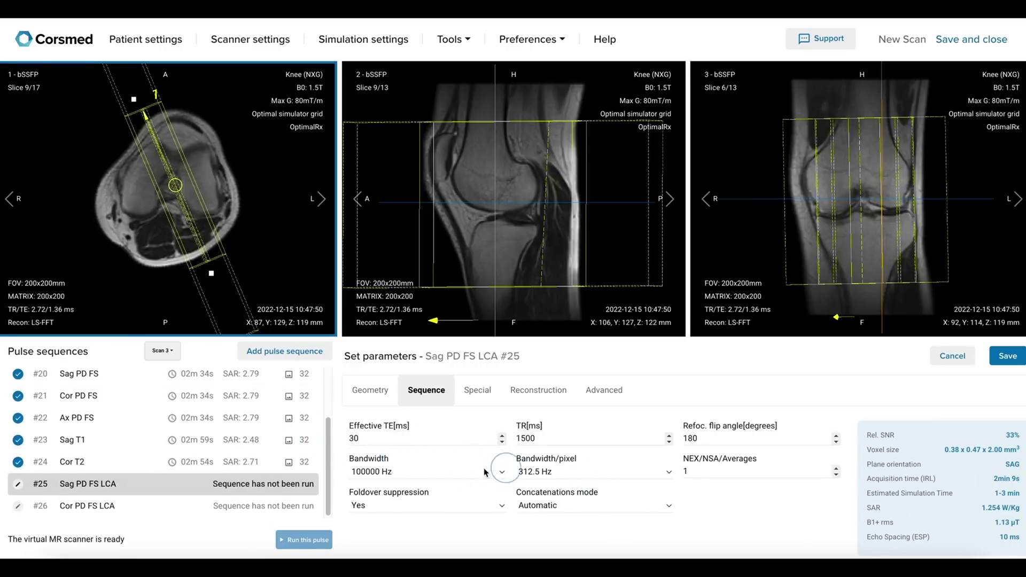
{"action": "left_click", "coordinate": [478, 395]}
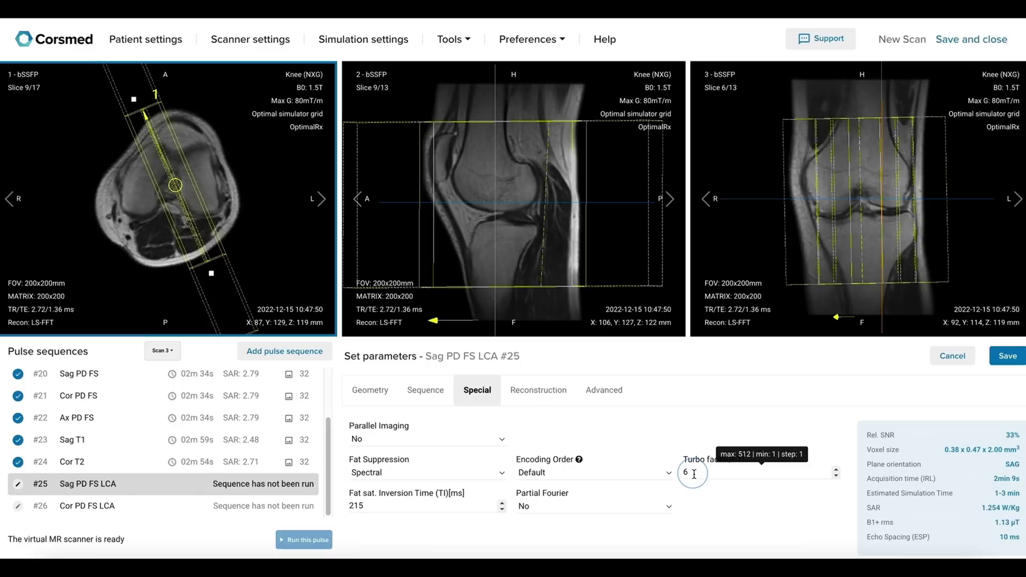
{"action": "left_click", "coordinate": [987, 363]}
{"action": "left_click", "coordinate": [299, 541]}
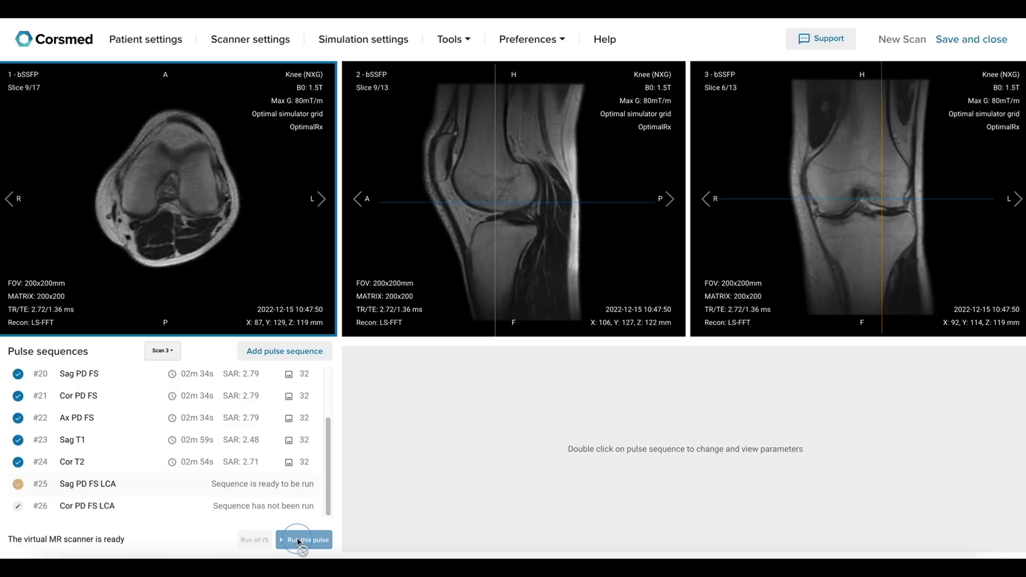
- Set Cor PD FS LCA #26 plane orientation to COR and shift the slab in sagittal view
{"action": "double_click", "coordinate": [97, 511]}
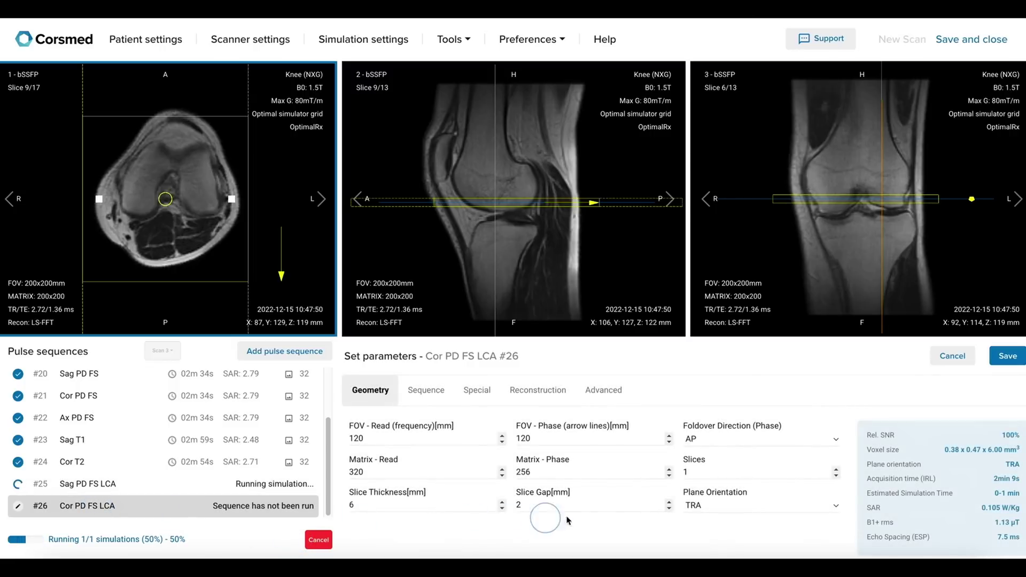
{"action": "left_click", "coordinate": [714, 506]}
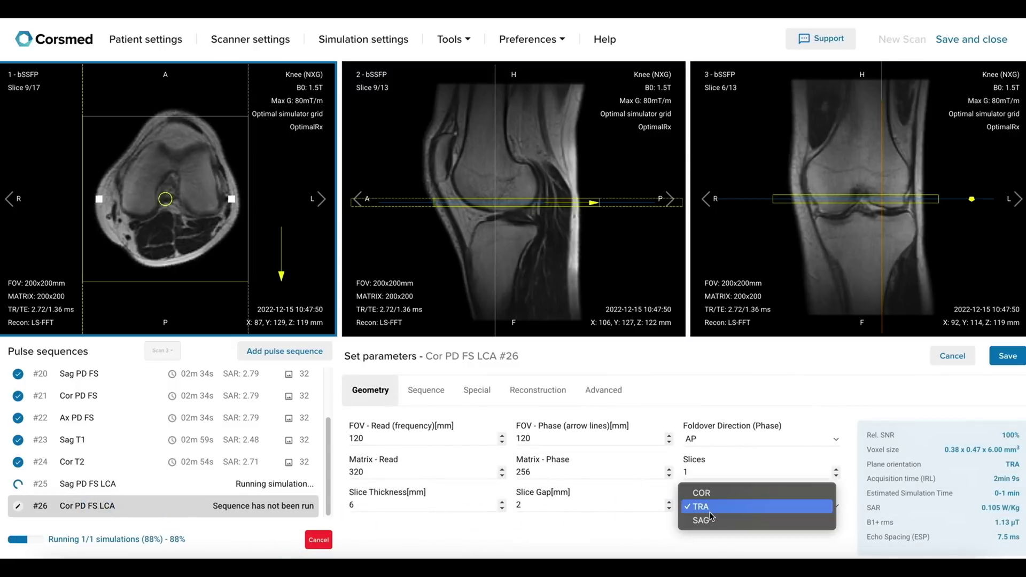
{"action": "left_click", "coordinate": [704, 493]}
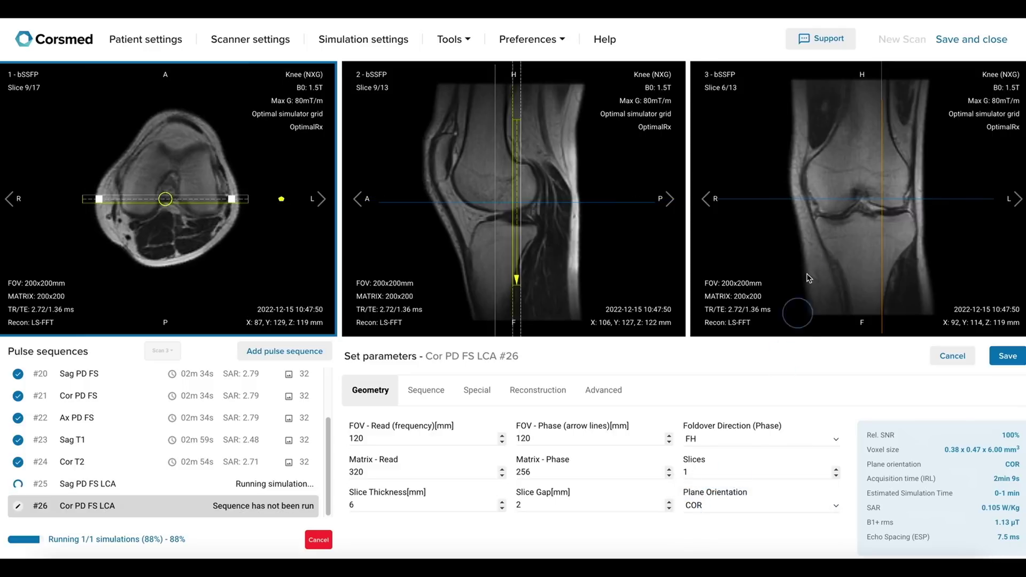
{"action": "left_click", "coordinate": [524, 184]}
{"action": "left_click_drag", "start_coordinate": [517, 187], "coordinate": [504, 190]}
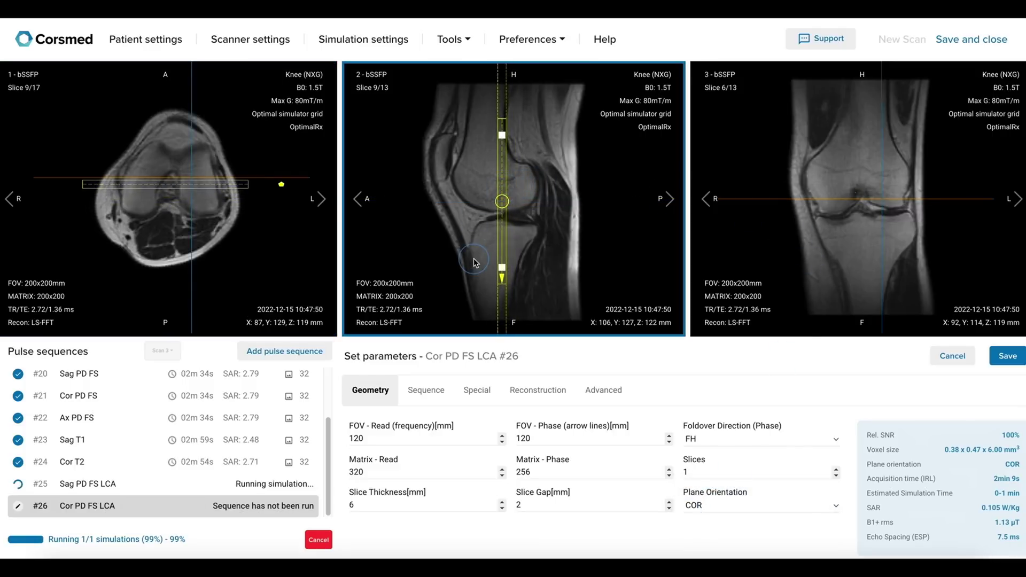
- Set slice thickness to 2 mm and clear the old slice gap value
{"action": "double_click", "coordinate": [393, 502]}
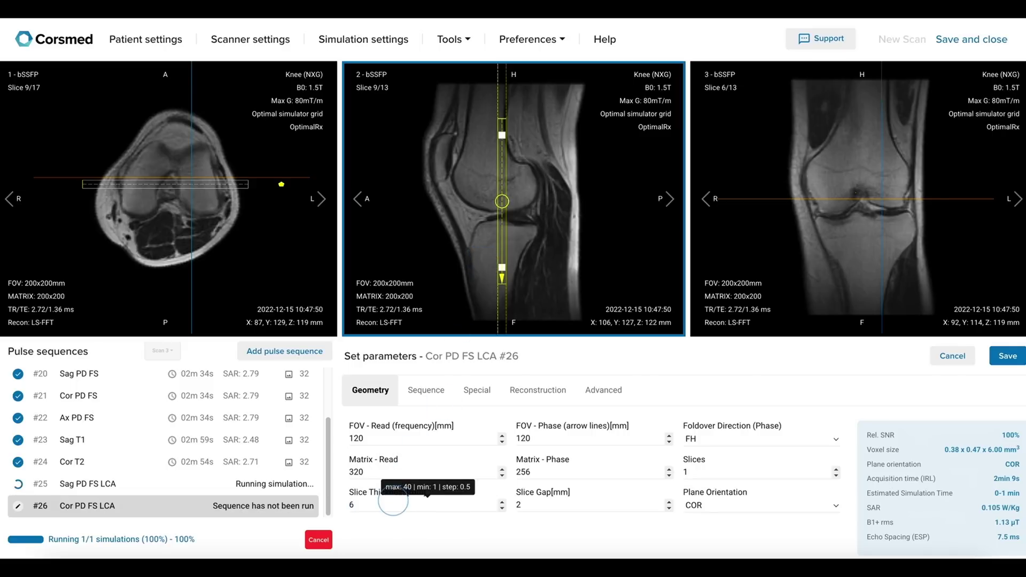
{"action": "type", "text": "2"}
{"action": "left_click", "coordinate": [537, 502]}
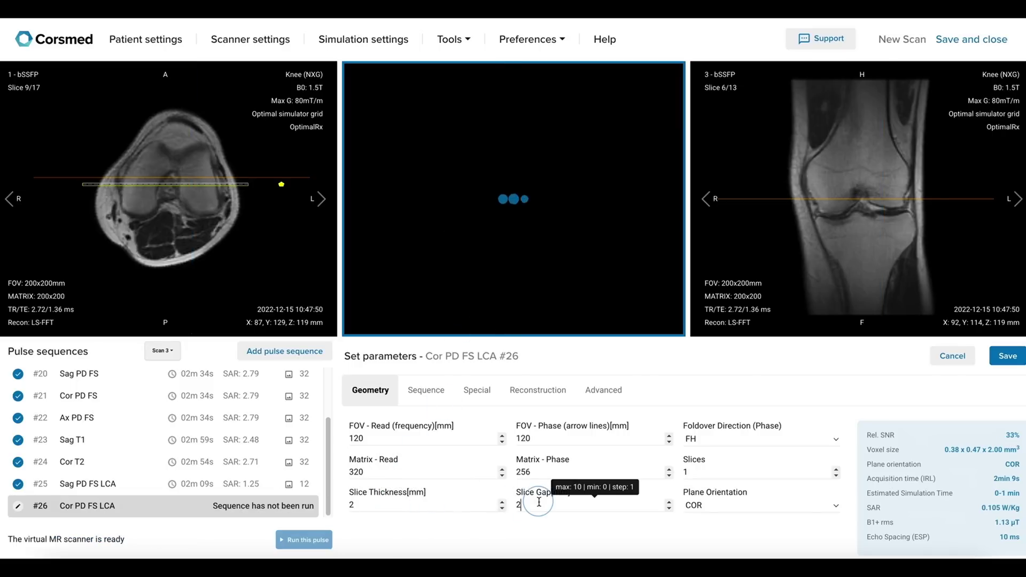
{"action": "key", "text": "BackSpace"}
- Enter the 0.2 mm slice gap, edit the slice count, and page through sagittal slices
{"action": "type", "text": "0.2"}
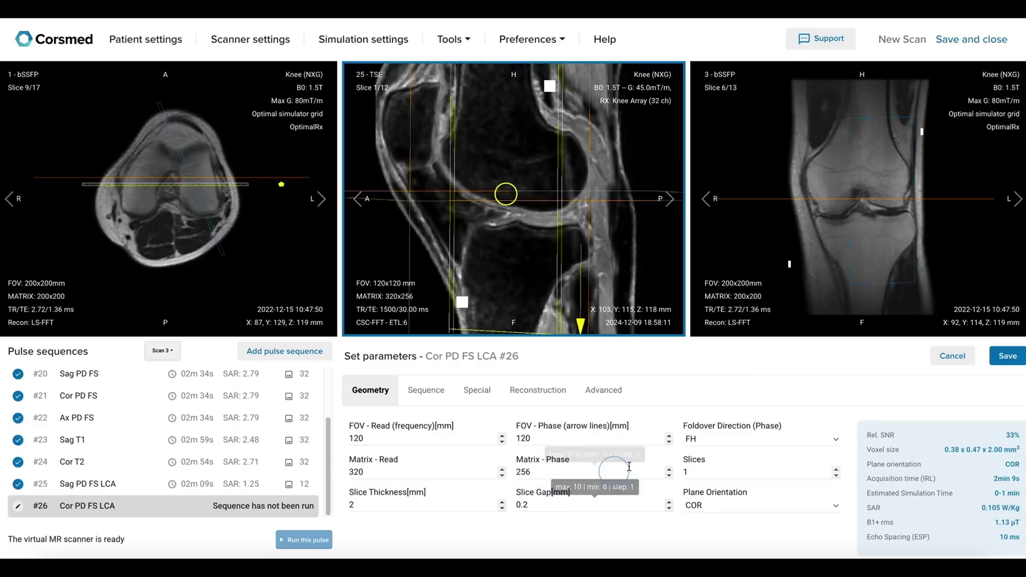
{"action": "left_click", "coordinate": [704, 473]}
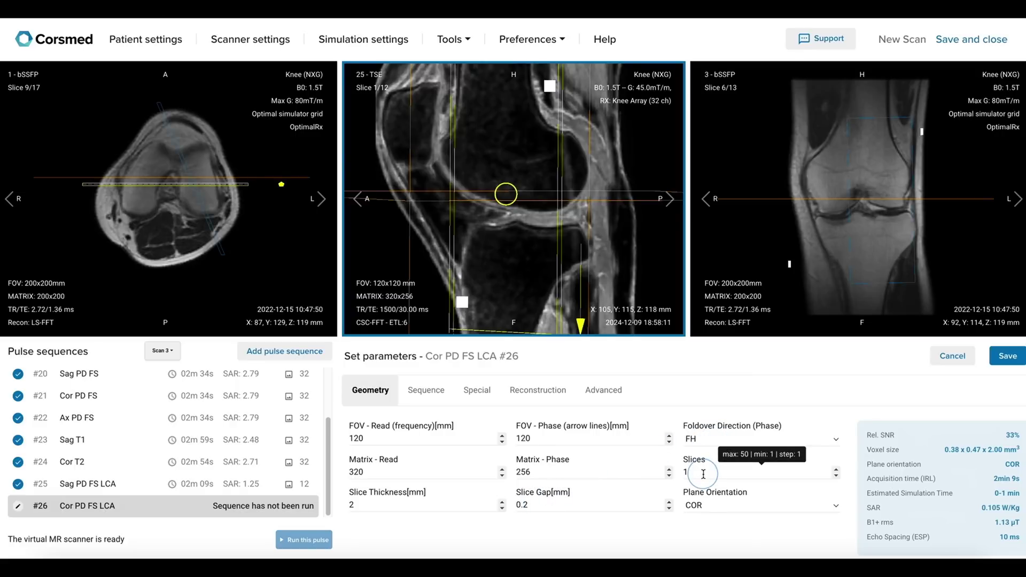
{"action": "type", "text": "2"}
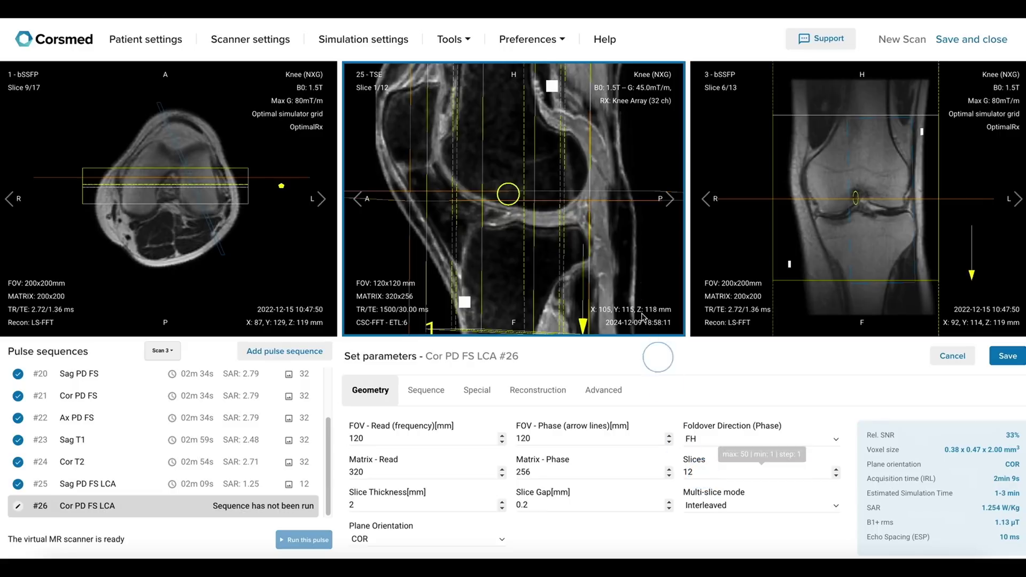
{"action": "left_click", "coordinate": [669, 200]}
{"action": "left_click", "coordinate": [668, 200]}
{"action": "left_click", "coordinate": [668, 200]}
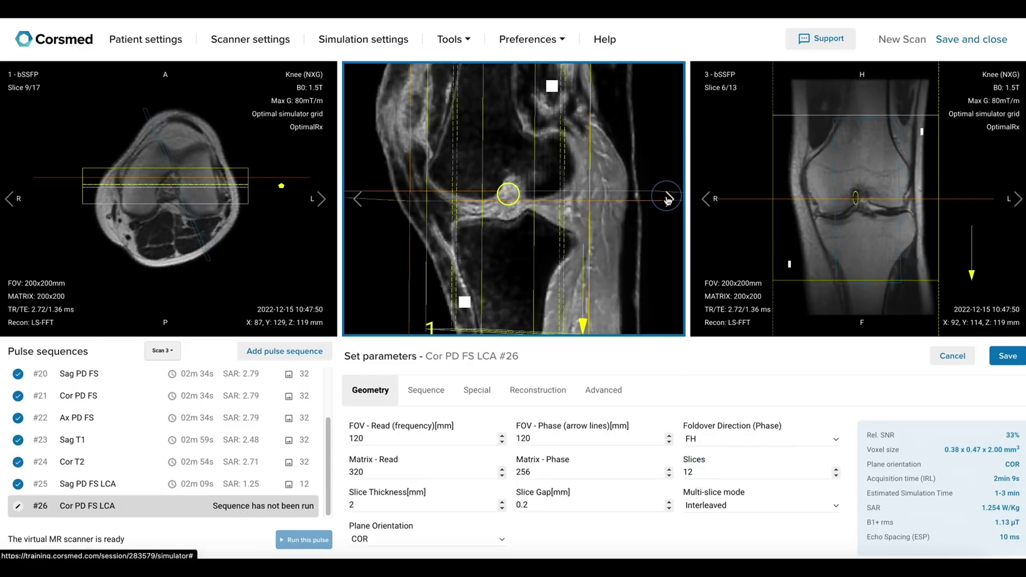
{"action": "left_click", "coordinate": [668, 199]}
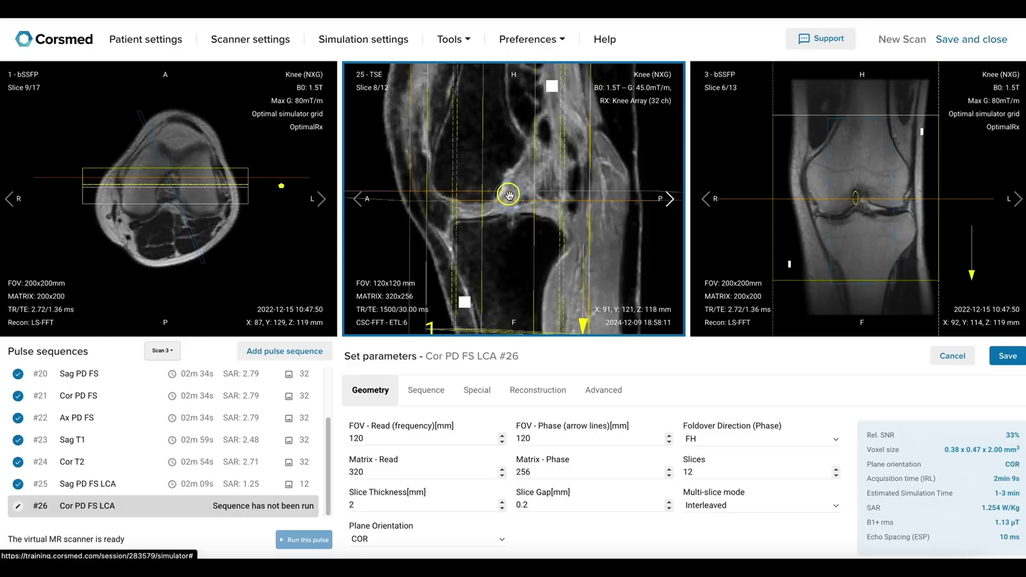
- Position and tilt the slice stack along the ligament in the sagittal view, resetting the slice count
{"action": "left_click_drag", "start_coordinate": [511, 196], "coordinate": [504, 194]}
{"action": "left_click", "coordinate": [714, 475]}
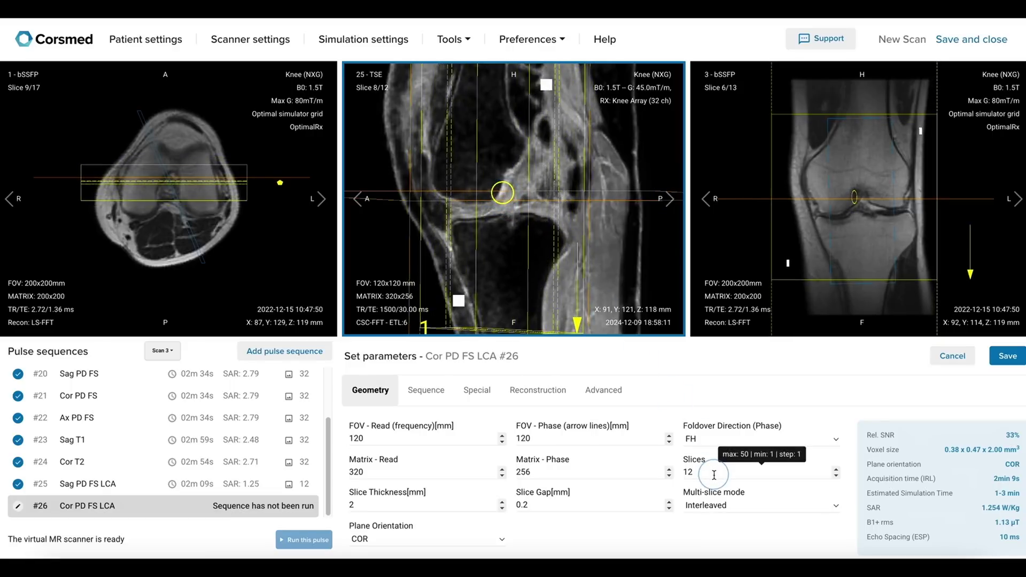
{"action": "key", "text": "BackSpace"}
{"action": "left_click_drag", "start_coordinate": [504, 196], "coordinate": [538, 201]}
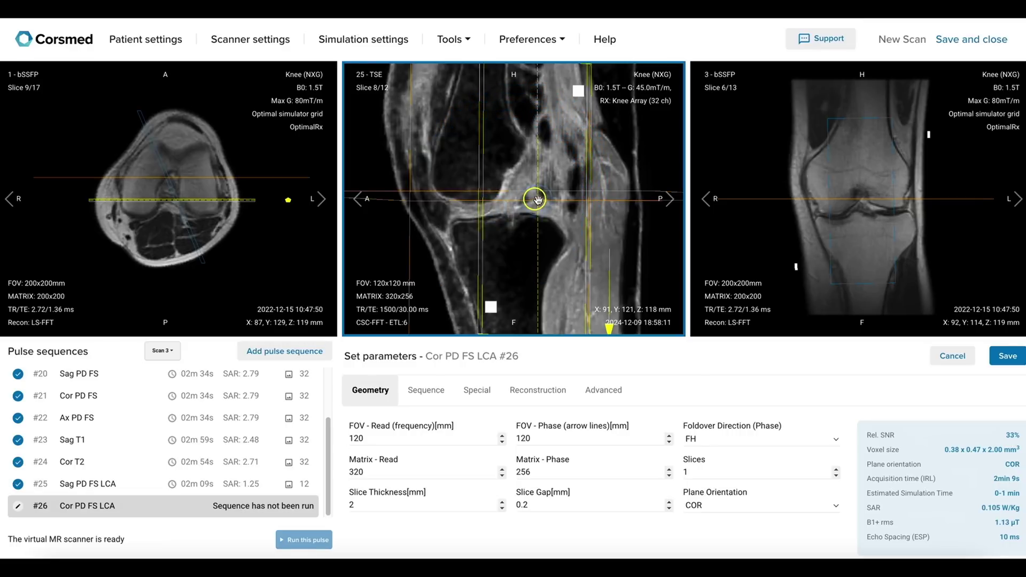
{"action": "left_click_drag", "start_coordinate": [532, 195], "coordinate": [512, 195]}
{"action": "left_click_drag", "start_coordinate": [549, 90], "coordinate": [596, 131]}
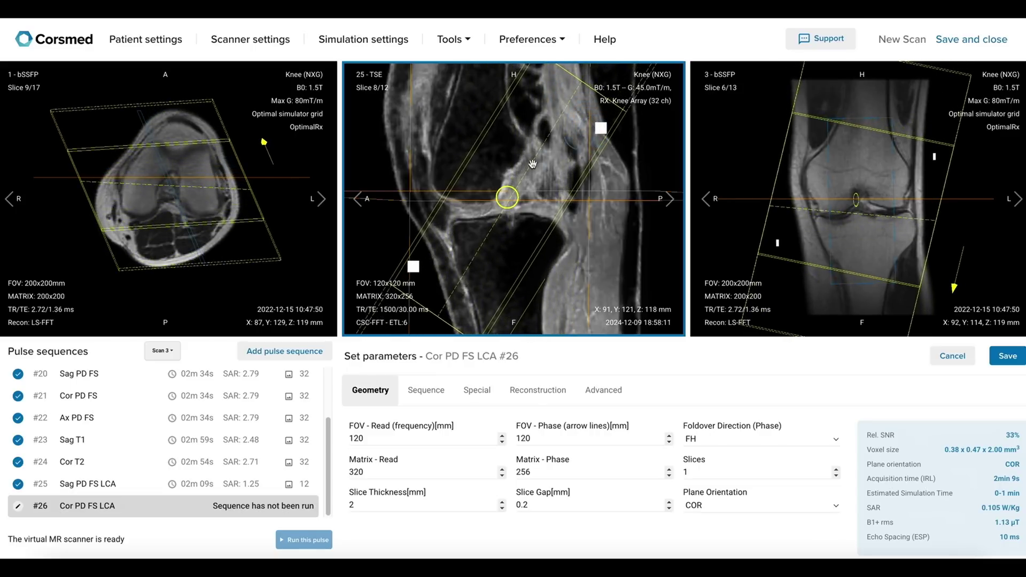
{"action": "left_click_drag", "start_coordinate": [517, 194], "coordinate": [511, 188]}
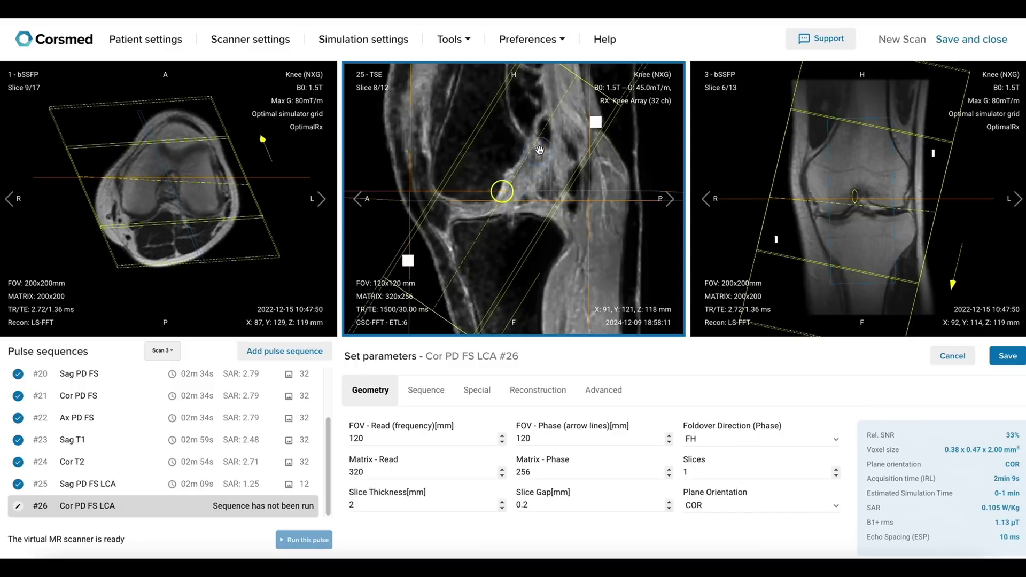
{"action": "left_click", "coordinate": [702, 474]}
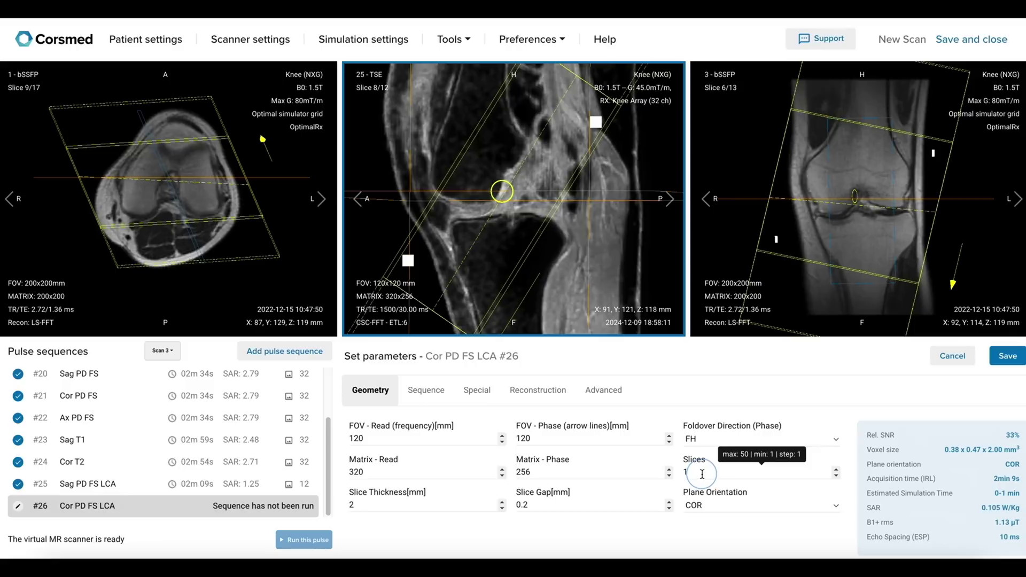
{"action": "type", "text": "2"}
{"action": "type", "text": "1"}
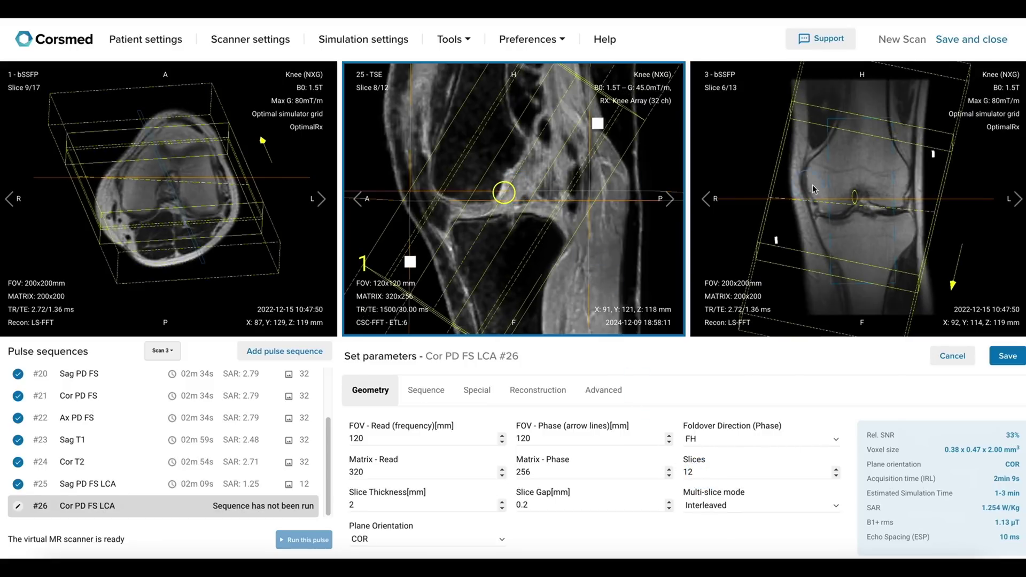
- Rotate the slice block upright on the coronal scout
{"action": "left_click", "coordinate": [909, 204]}
{"action": "left_click_drag", "start_coordinate": [920, 212], "coordinate": [808, 193]}
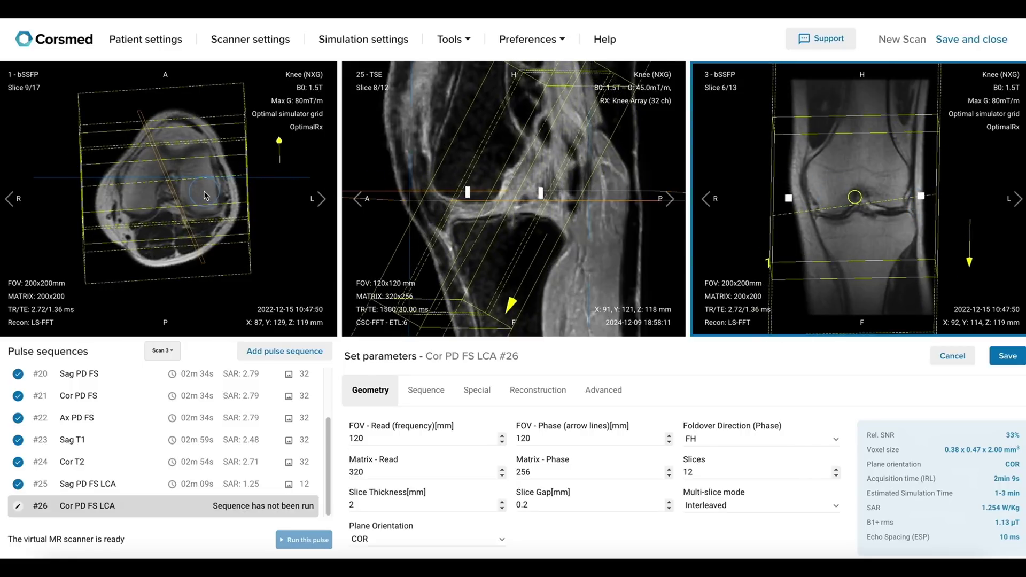
{"action": "left_click", "coordinate": [409, 394]}
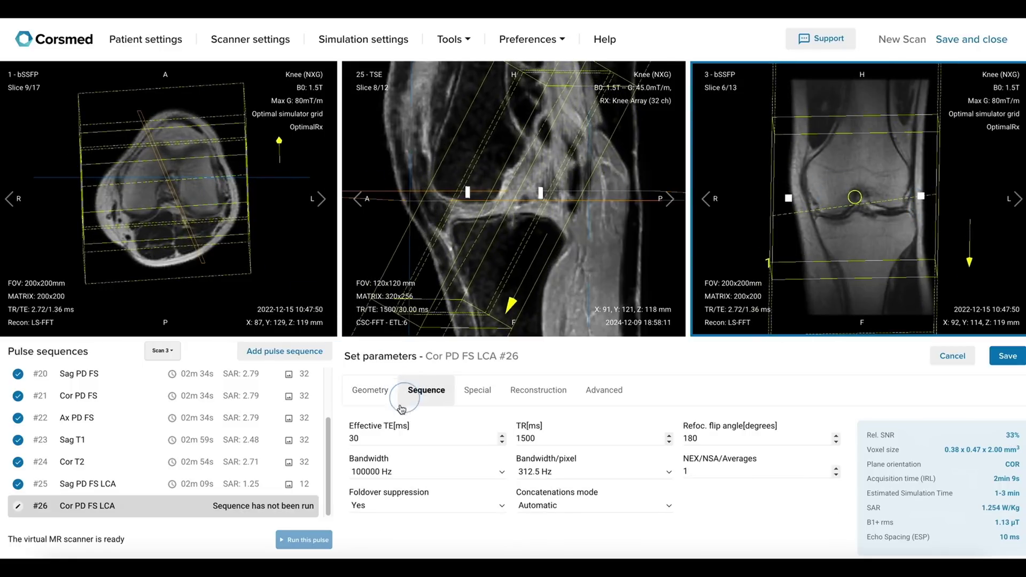
- Check TE 30 ms, TR 1500 ms and spectral fat suppression, then save #26
{"action": "left_click", "coordinate": [493, 444]}
{"action": "left_click", "coordinate": [539, 442]}
{"action": "left_click", "coordinate": [481, 396]}
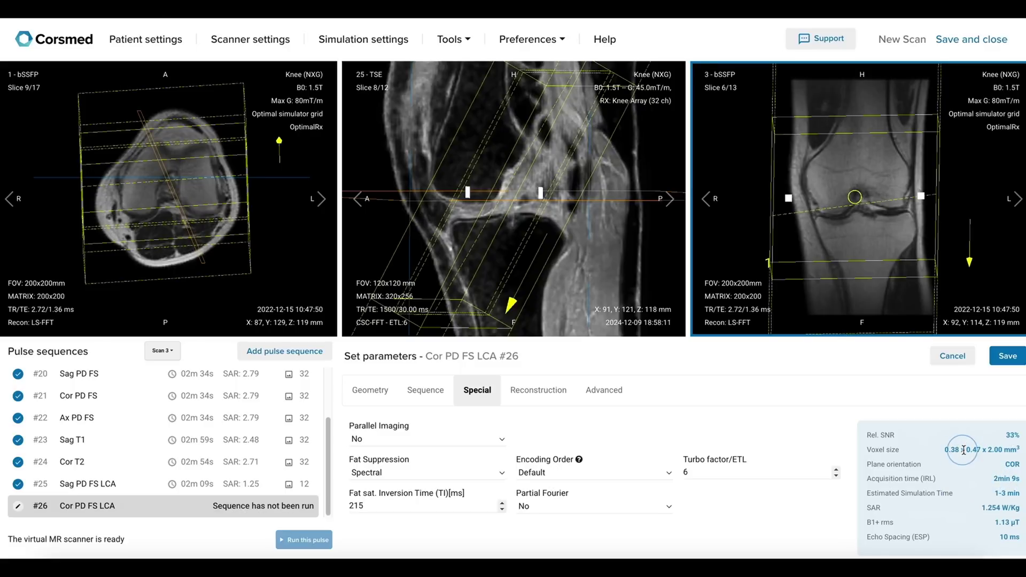
{"action": "left_click", "coordinate": [1004, 362]}
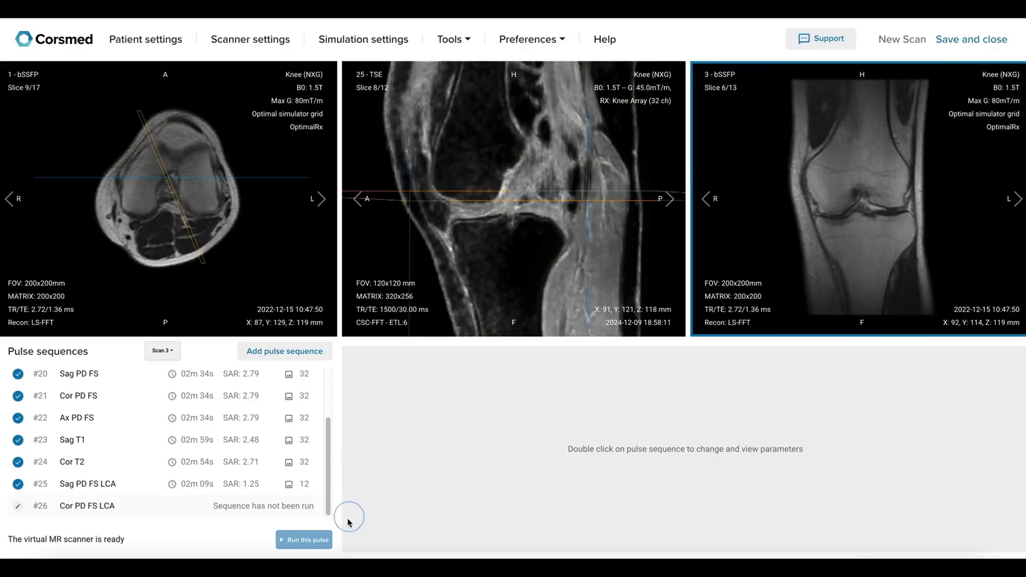
- Scan Cor PD FS LCA #26 and load Sag PD FS #20 and Cor PD FS #21 into the left and middle viewports
{"action": "left_click", "coordinate": [306, 542]}
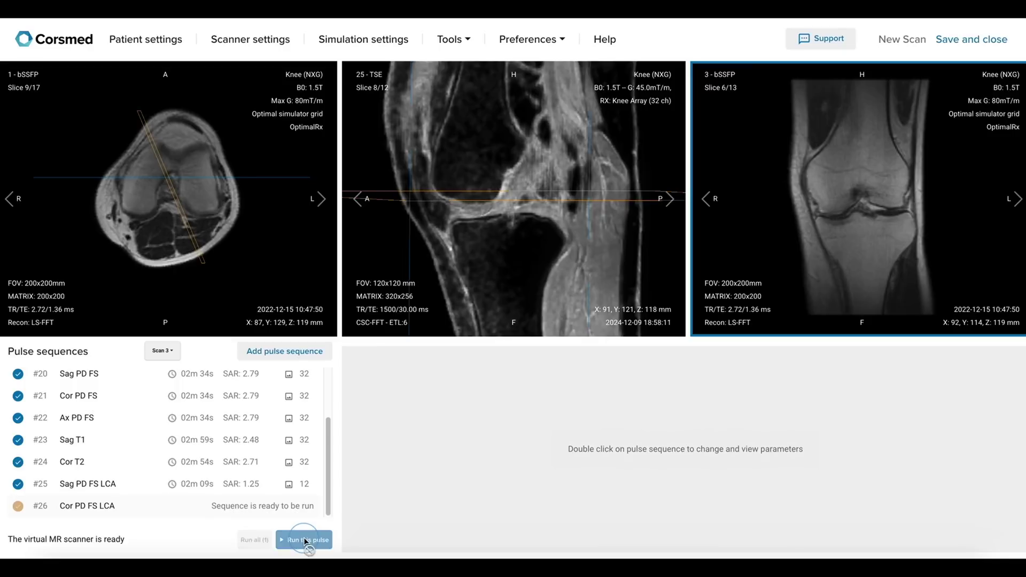
{"action": "left_click_drag", "start_coordinate": [329, 501], "coordinate": [305, 452]}
{"action": "left_click", "coordinate": [304, 452]}
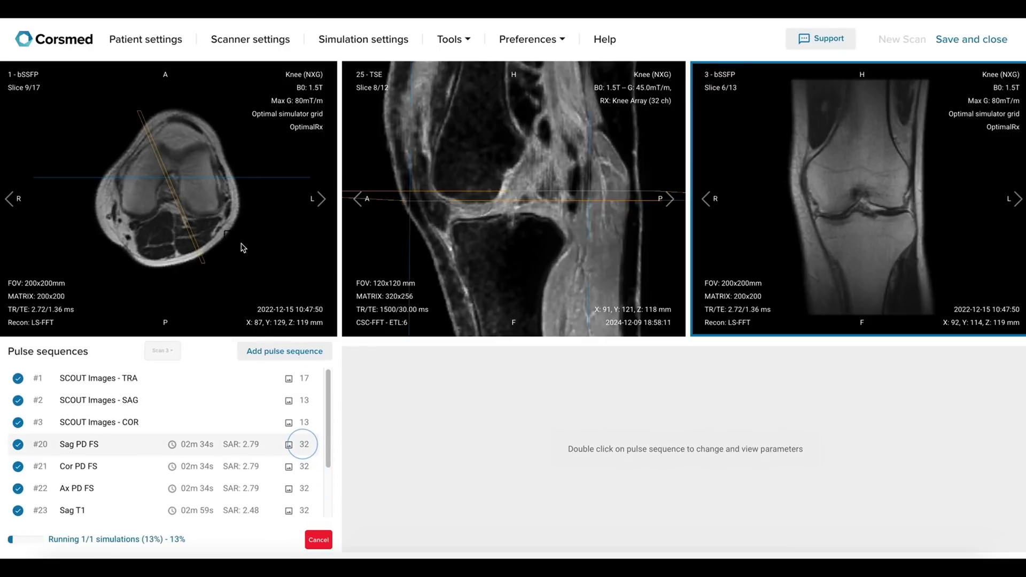
{"action": "scroll", "coordinate": [327, 435], "scroll_direction": "down", "scroll_amount": 2}
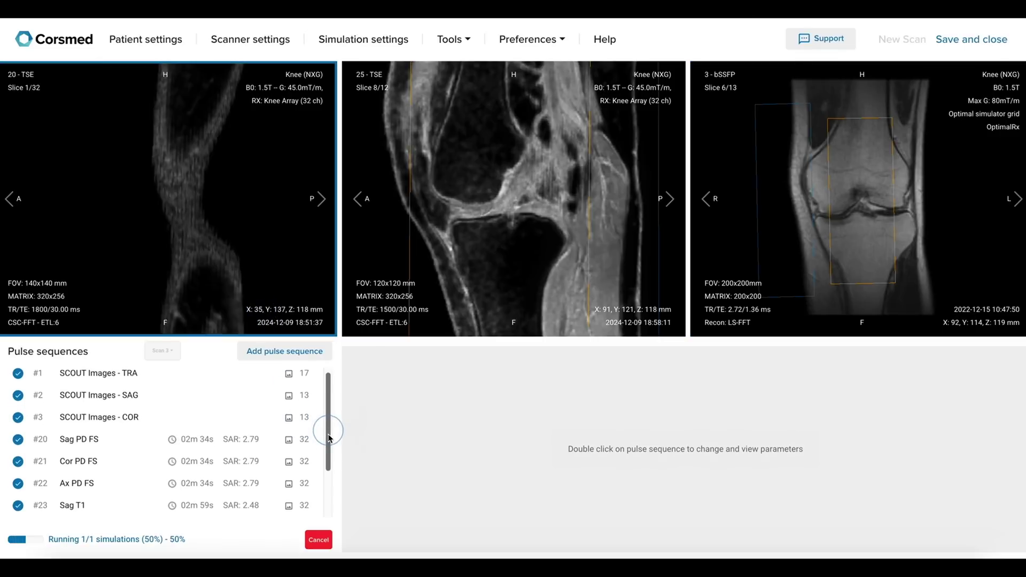
{"action": "left_click", "coordinate": [288, 415]}
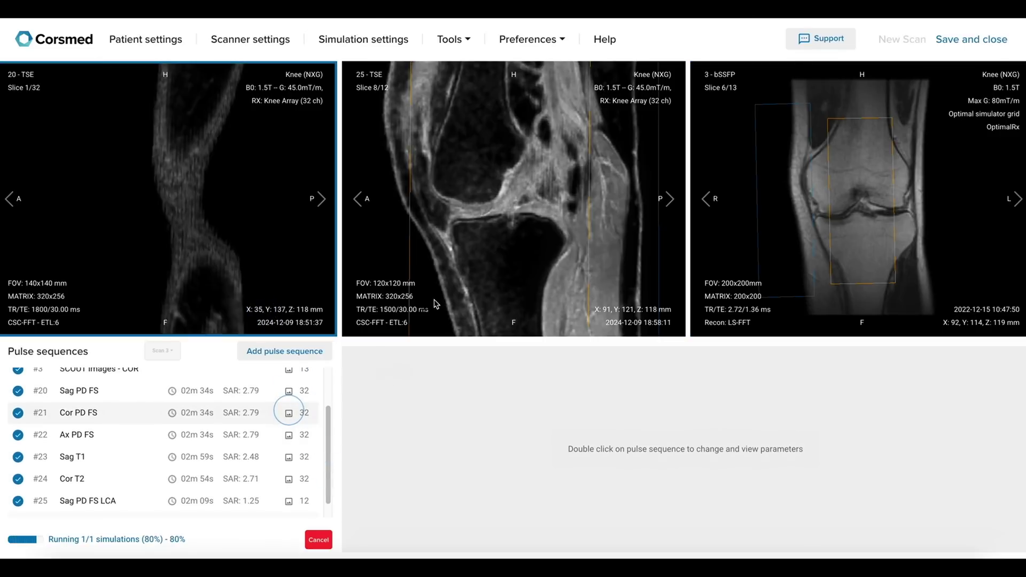
- Step forward through the Sag PD FS slices in the left viewport
{"action": "left_click", "coordinate": [322, 199]}
{"action": "left_click", "coordinate": [322, 199]}
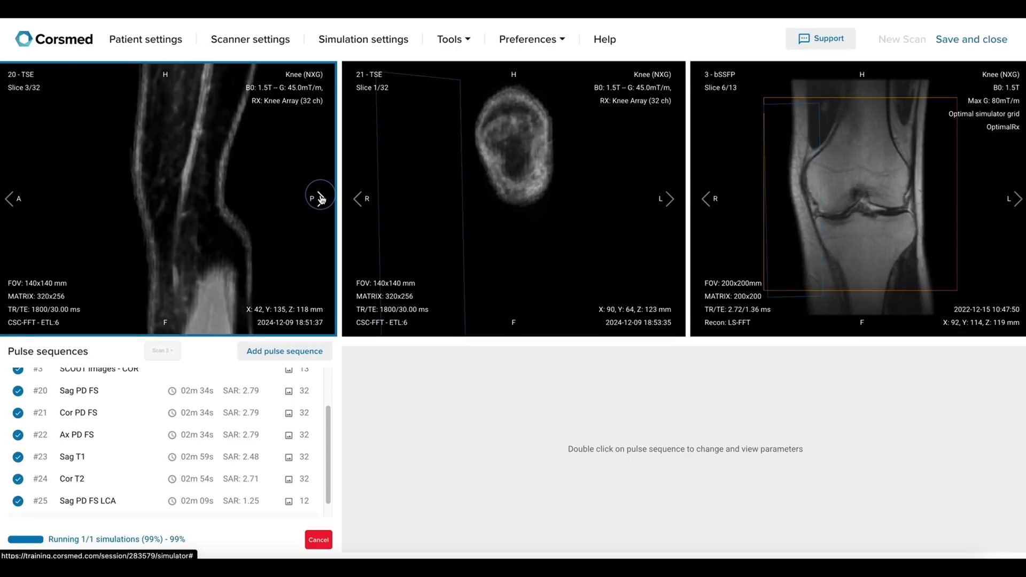
{"action": "left_click", "coordinate": [322, 199]}
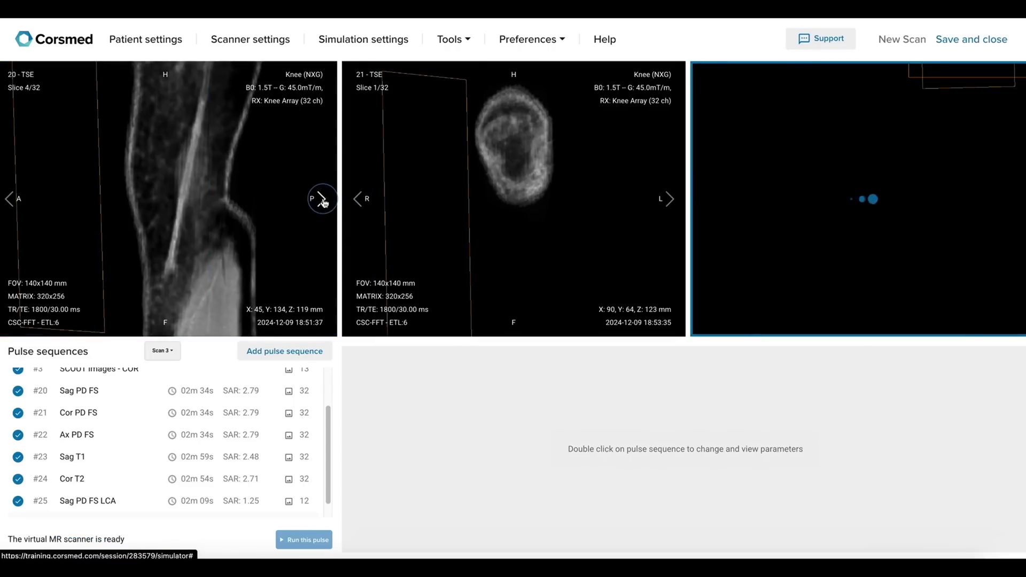
{"action": "left_click", "coordinate": [323, 199]}
{"action": "left_click", "coordinate": [322, 199]}
{"action": "left_click", "coordinate": [323, 198]}
{"action": "left_click", "coordinate": [322, 198]}
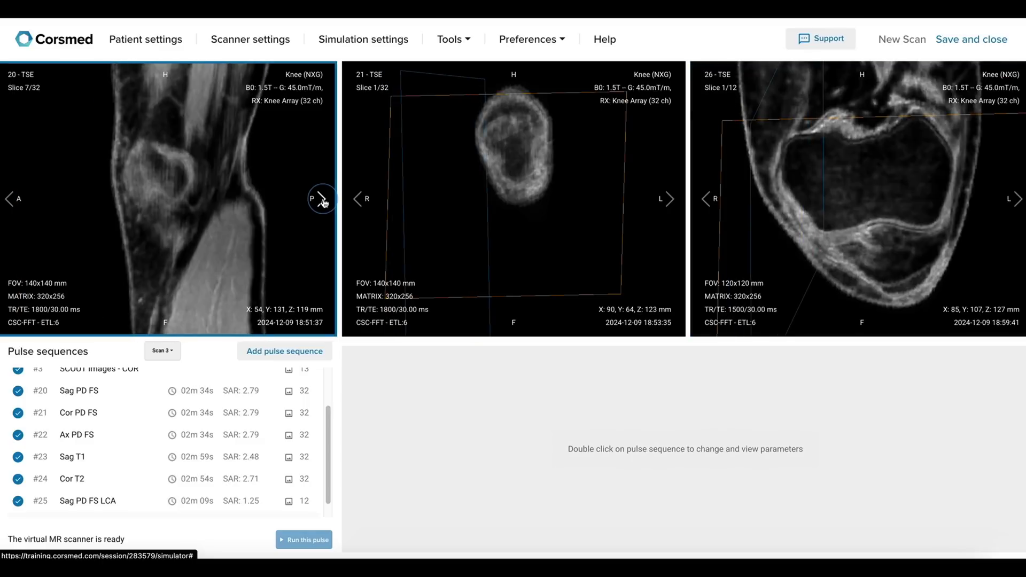
{"action": "left_click", "coordinate": [322, 199]}
{"action": "left_click", "coordinate": [323, 198]}
{"action": "left_click", "coordinate": [322, 199]}
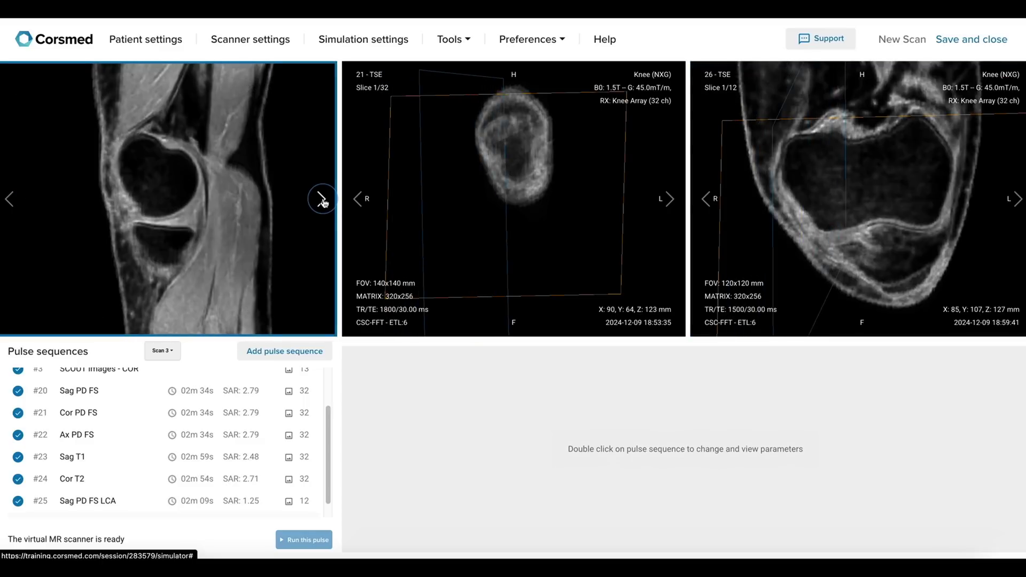
{"action": "left_click", "coordinate": [323, 199]}
{"action": "left_click", "coordinate": [323, 199]}
{"action": "left_click", "coordinate": [322, 199]}
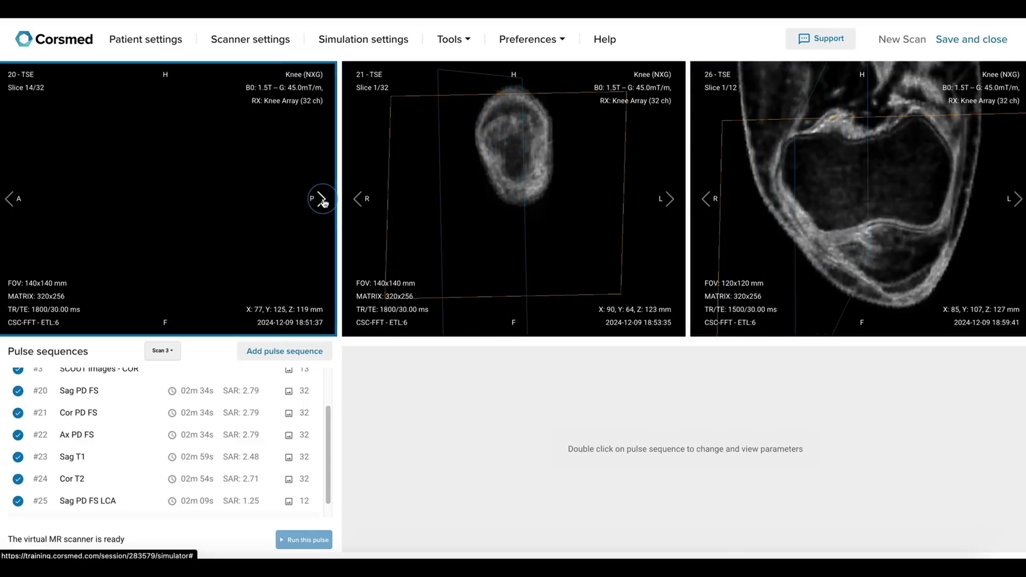
{"action": "left_click", "coordinate": [323, 199]}
{"action": "left_click", "coordinate": [322, 199]}
{"action": "left_click", "coordinate": [323, 198]}
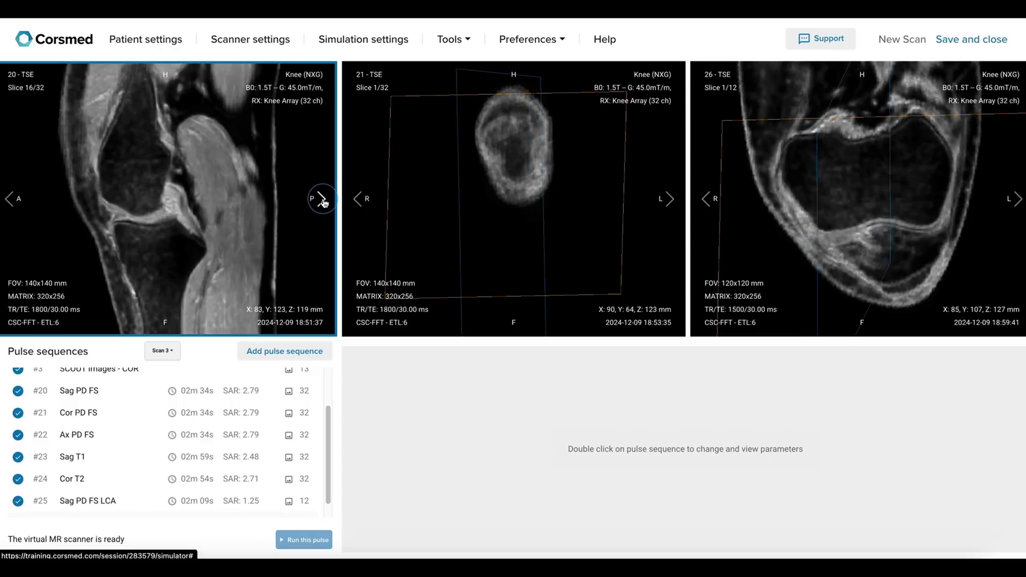
{"action": "left_click", "coordinate": [322, 199]}
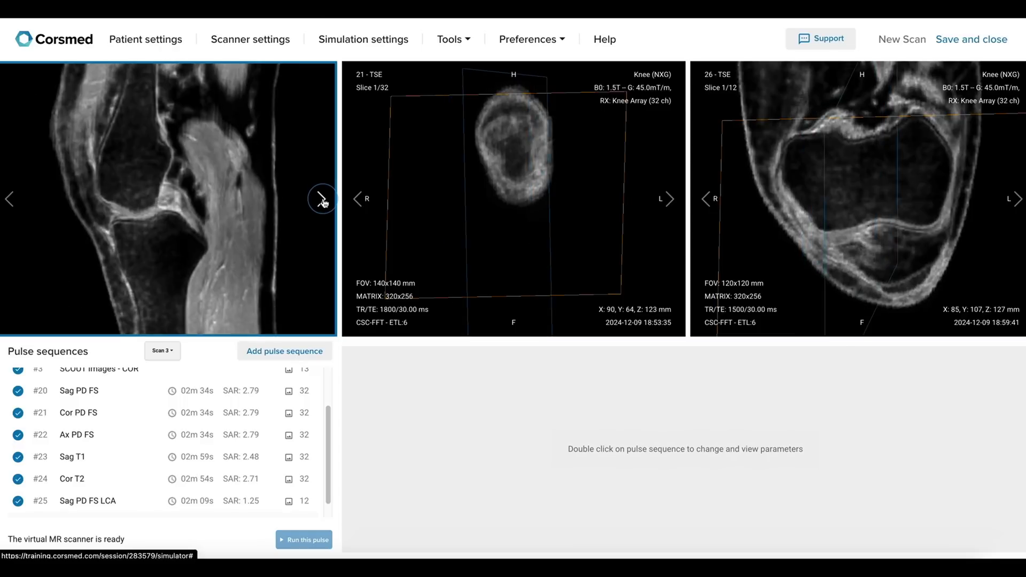
- Advance a few more sagittal slices, then step through the coronal slices to the joint line
{"action": "left_click", "coordinate": [322, 199]}
{"action": "left_click", "coordinate": [323, 199]}
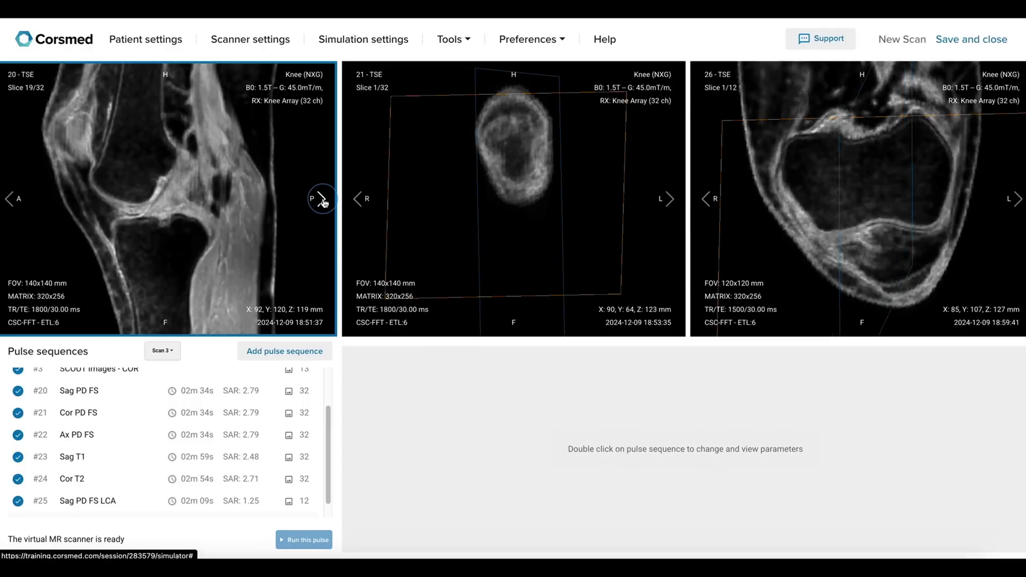
{"action": "left_click", "coordinate": [322, 199]}
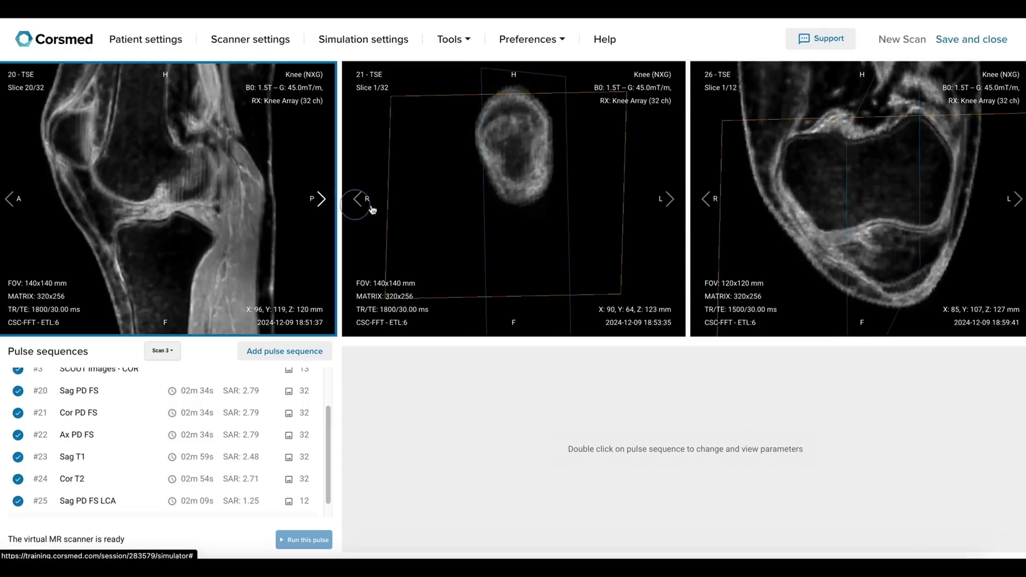
{"action": "left_click", "coordinate": [669, 199]}
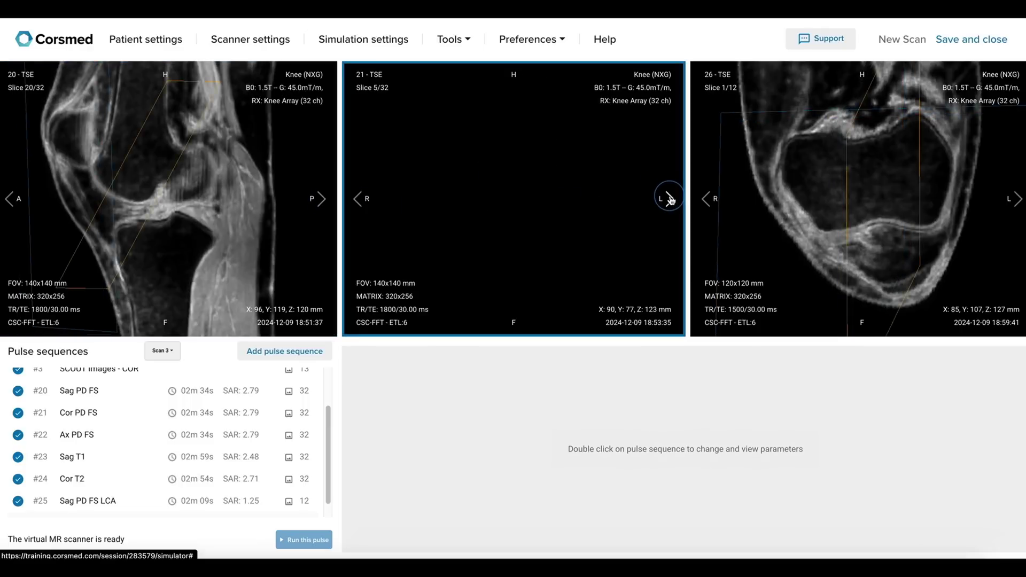
{"action": "left_click", "coordinate": [670, 199]}
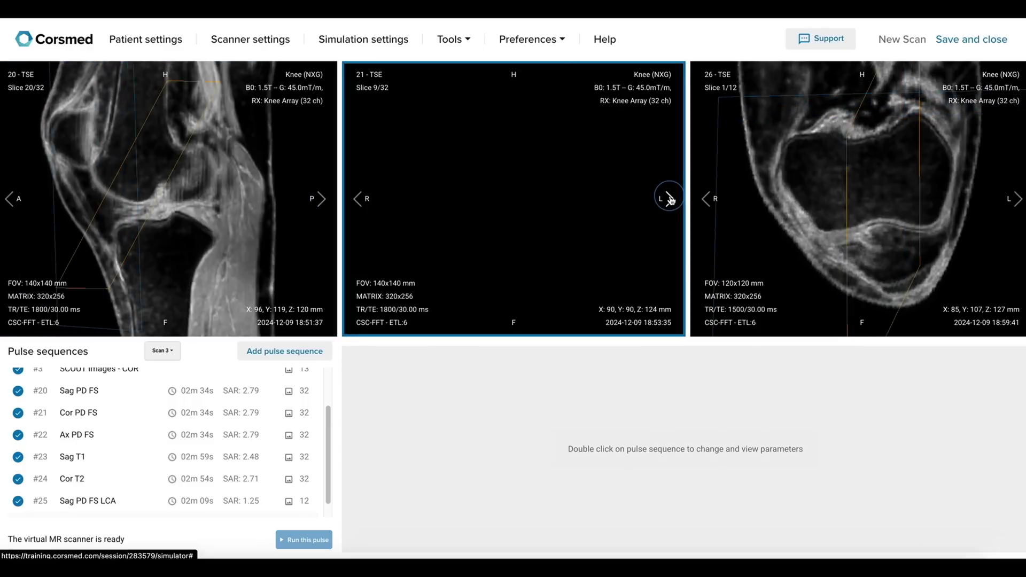
{"action": "left_click", "coordinate": [669, 199]}
{"action": "left_click", "coordinate": [669, 198]}
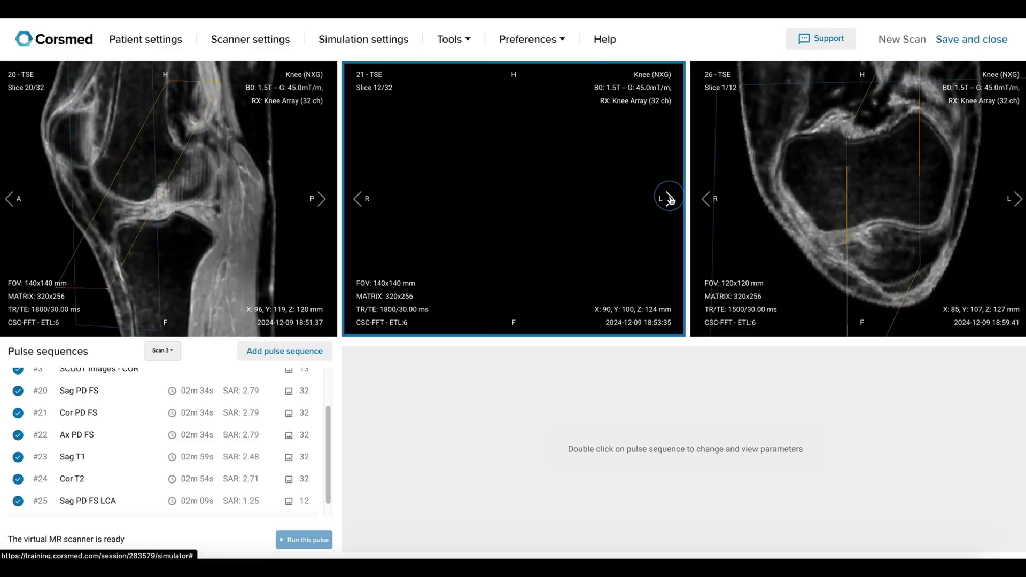
{"action": "left_click", "coordinate": [670, 199]}
{"action": "left_click", "coordinate": [669, 198]}
{"action": "left_click", "coordinate": [669, 199]}
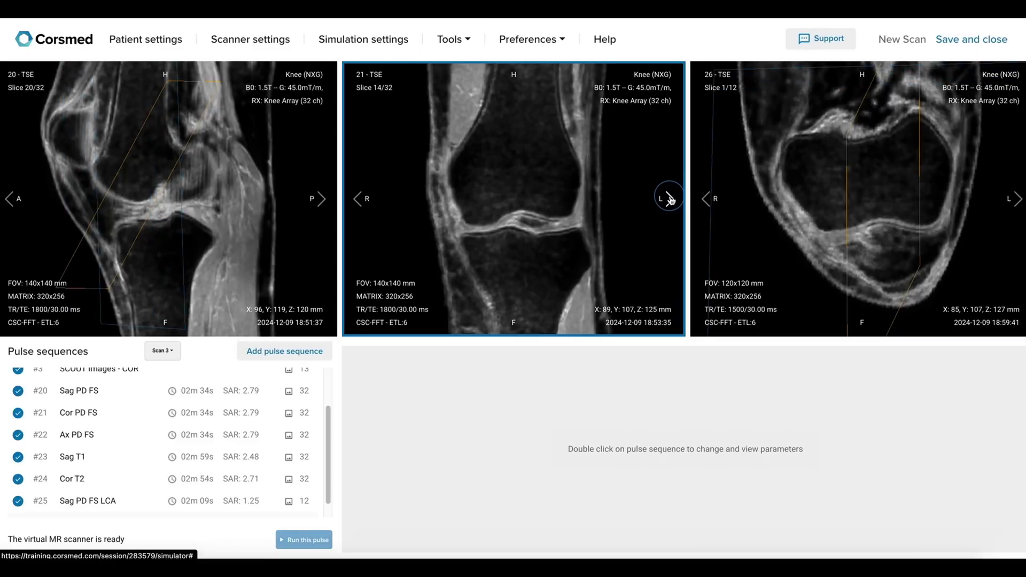
{"action": "left_click", "coordinate": [670, 199]}
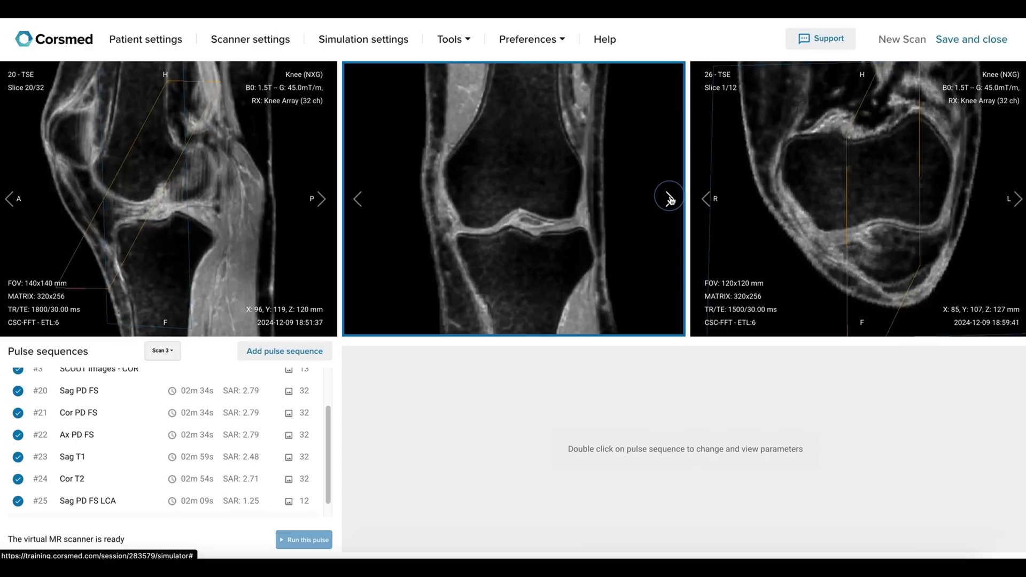
{"action": "left_click", "coordinate": [669, 199]}
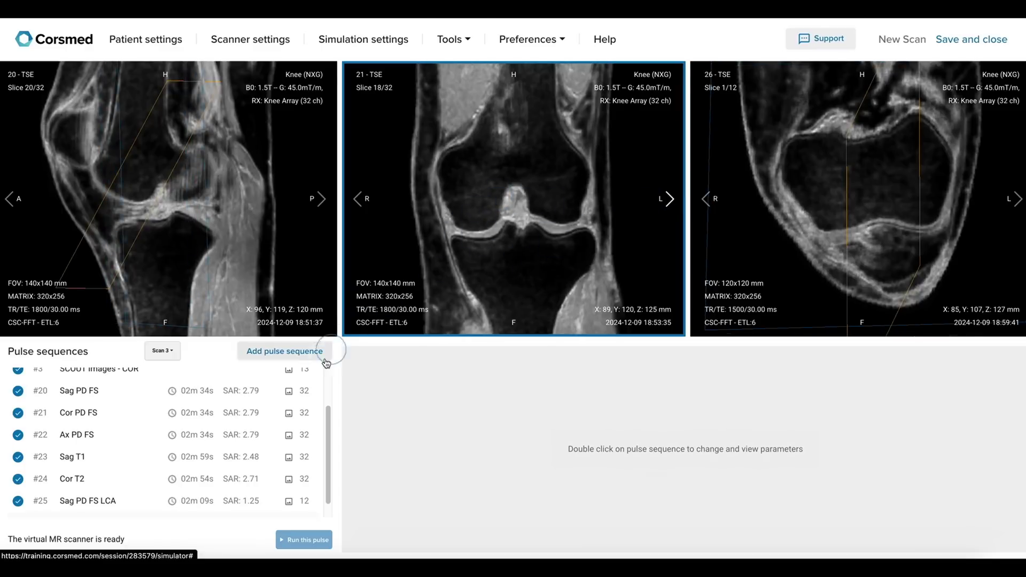
- Show Ax PD FS in the right viewport and page forward through its axial slices
{"action": "left_click_drag", "start_coordinate": [297, 436], "coordinate": [848, 246]}
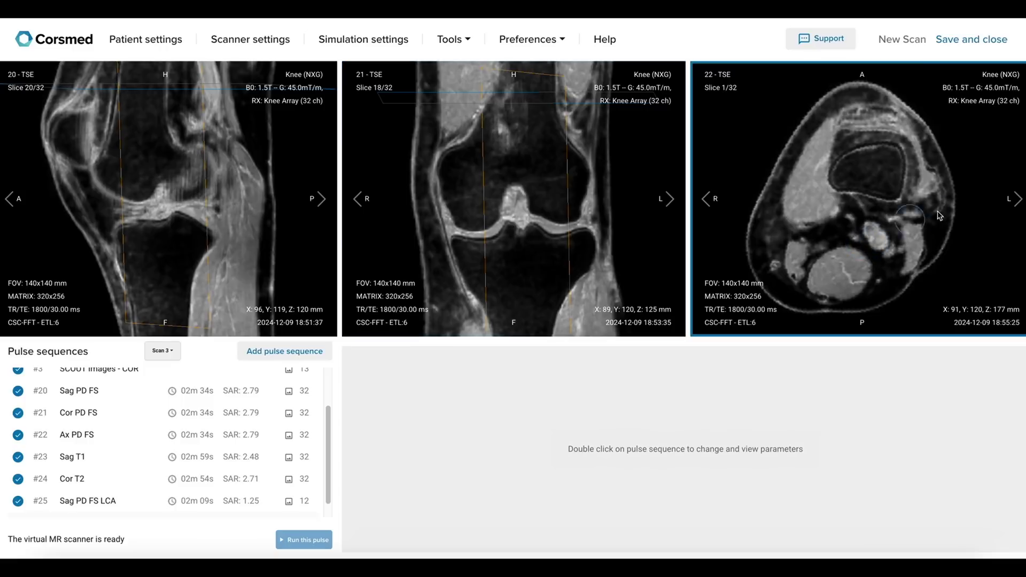
{"action": "left_click", "coordinate": [1015, 198]}
{"action": "left_click", "coordinate": [1015, 198]}
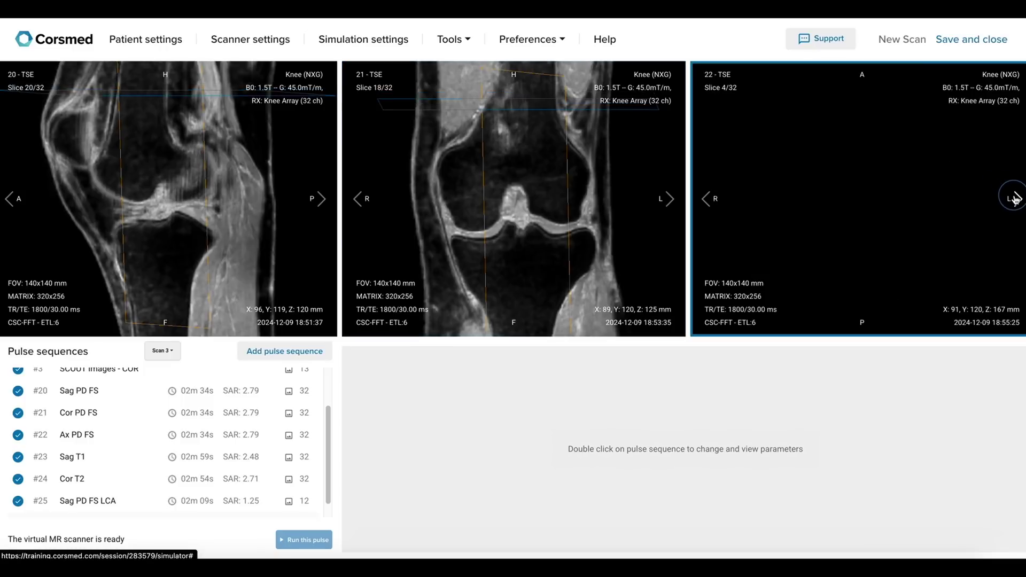
{"action": "left_click", "coordinate": [1015, 198]}
{"action": "left_click", "coordinate": [1014, 198]}
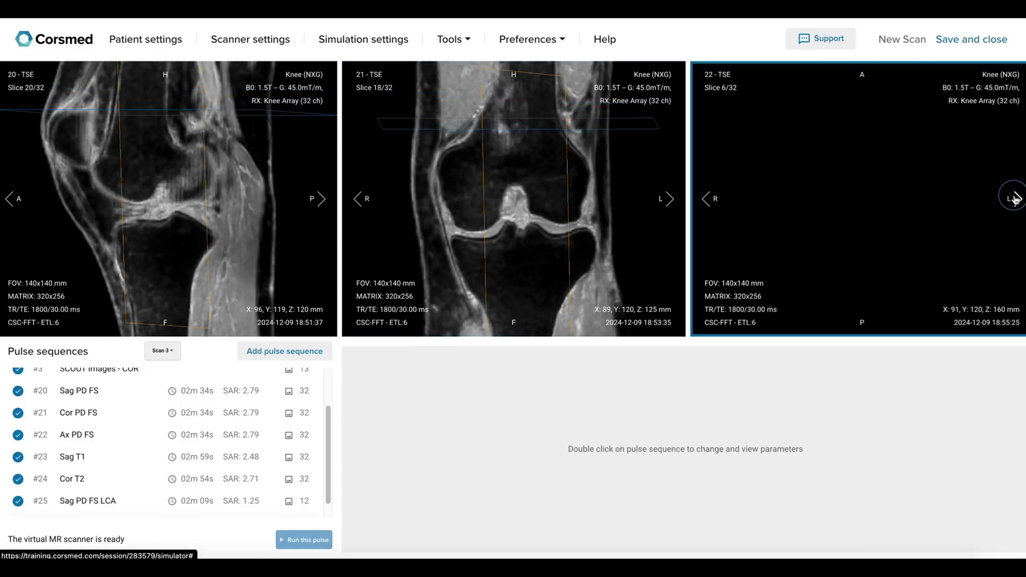
{"action": "left_click", "coordinate": [1015, 198]}
{"action": "left_click", "coordinate": [1015, 198]}
{"action": "left_click", "coordinate": [1014, 198]}
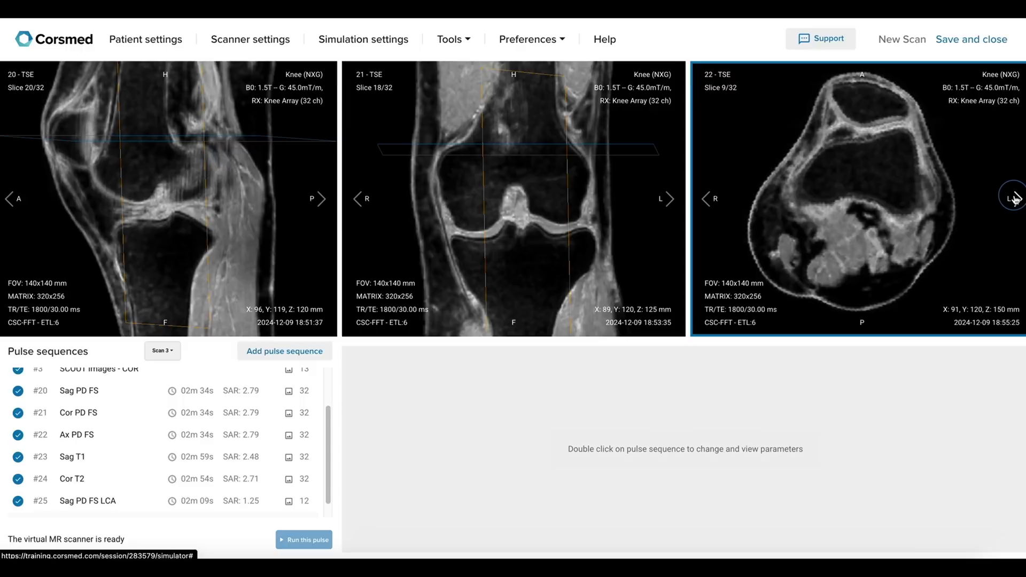
{"action": "left_click", "coordinate": [1015, 198]}
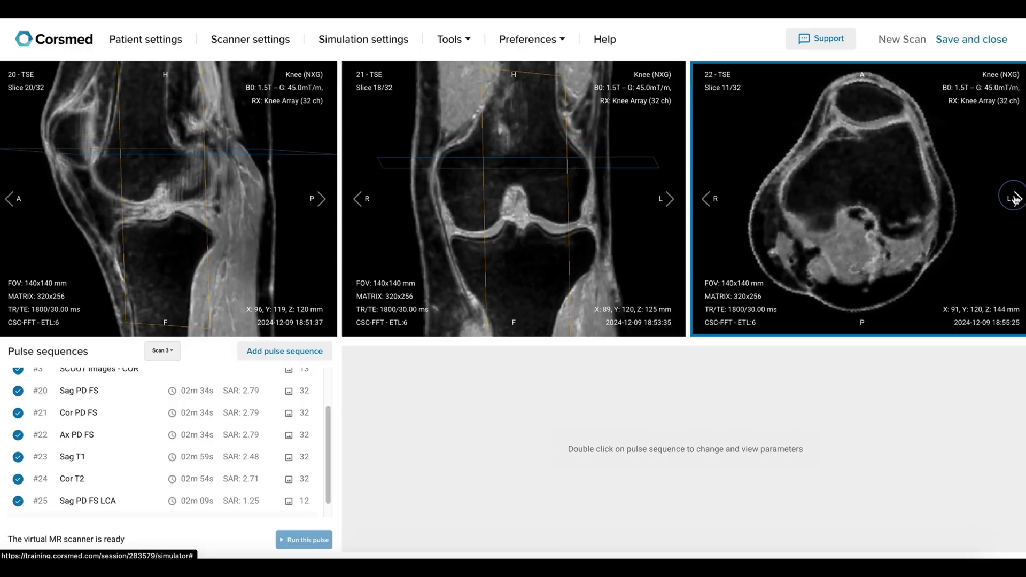
{"action": "left_click", "coordinate": [1015, 198]}
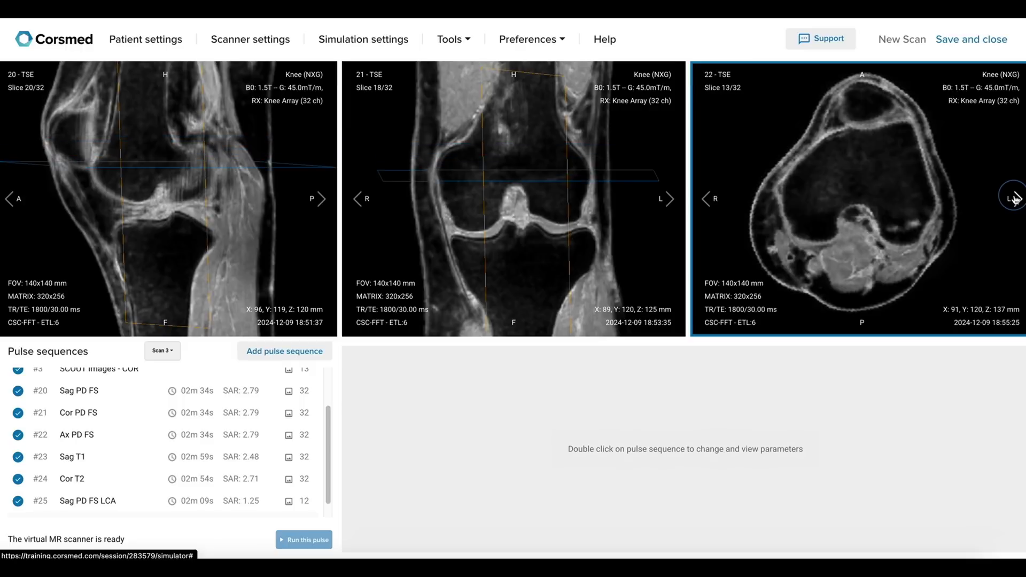
{"action": "left_click", "coordinate": [1015, 198]}
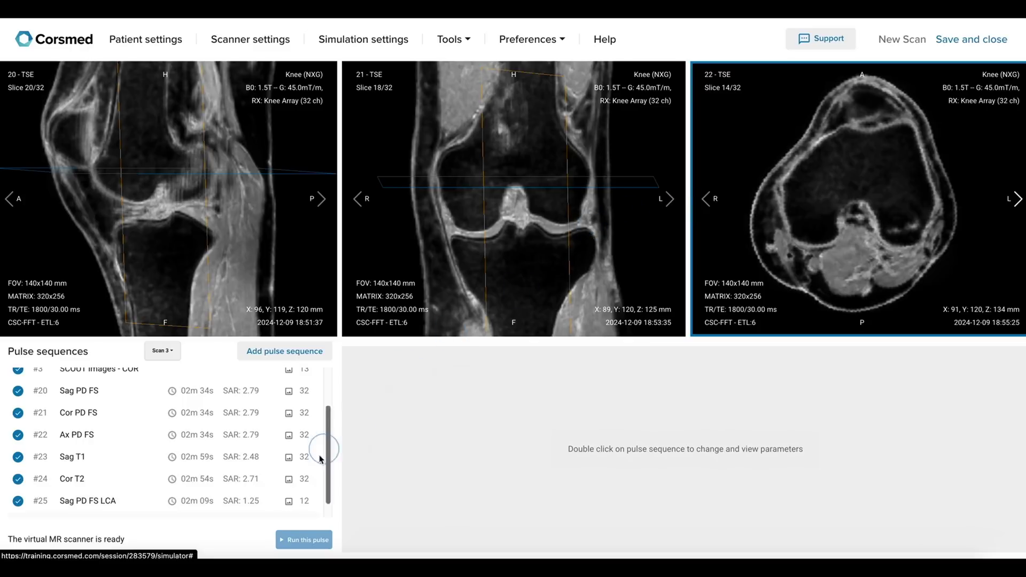
- Load Sag T1 #23 left and Cor T2 #24 middle, then step through the Sag T1 slices
{"action": "left_click_drag", "start_coordinate": [303, 465], "coordinate": [270, 286]}
{"action": "left_click_drag", "start_coordinate": [301, 481], "coordinate": [561, 240]}
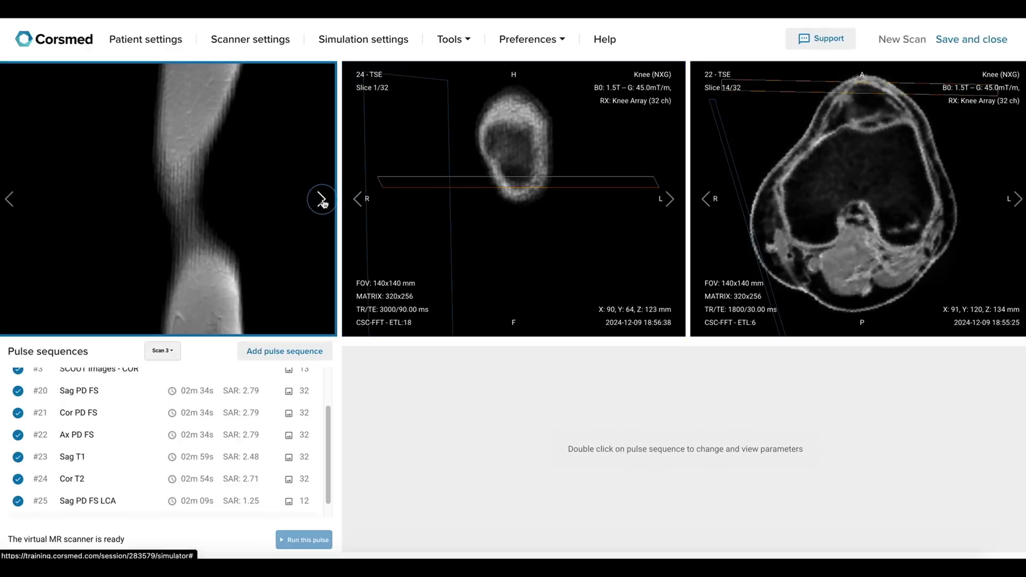
{"action": "left_click", "coordinate": [322, 199]}
{"action": "left_click", "coordinate": [321, 200]}
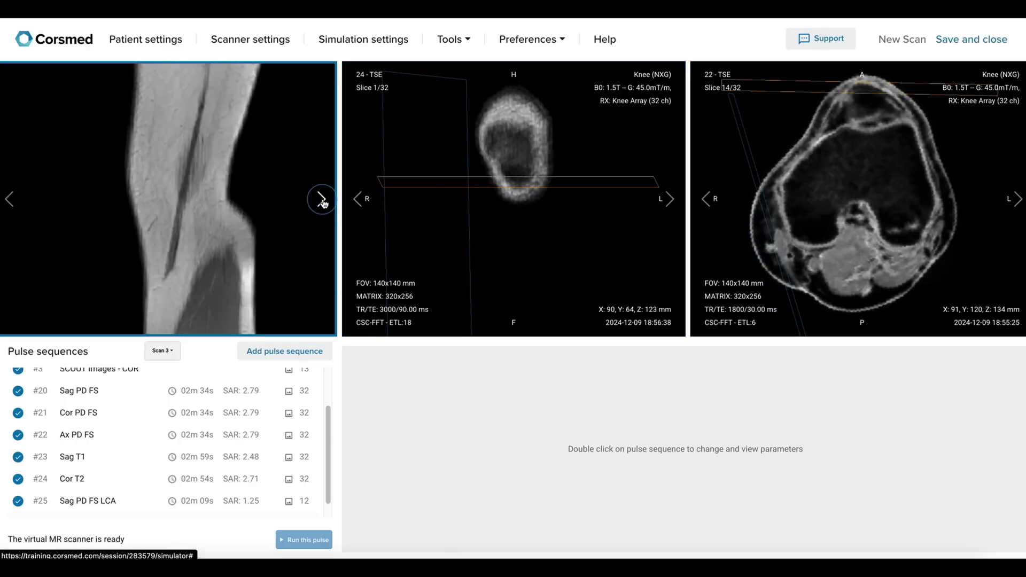
{"action": "left_click", "coordinate": [321, 200]}
{"action": "left_click", "coordinate": [322, 200]}
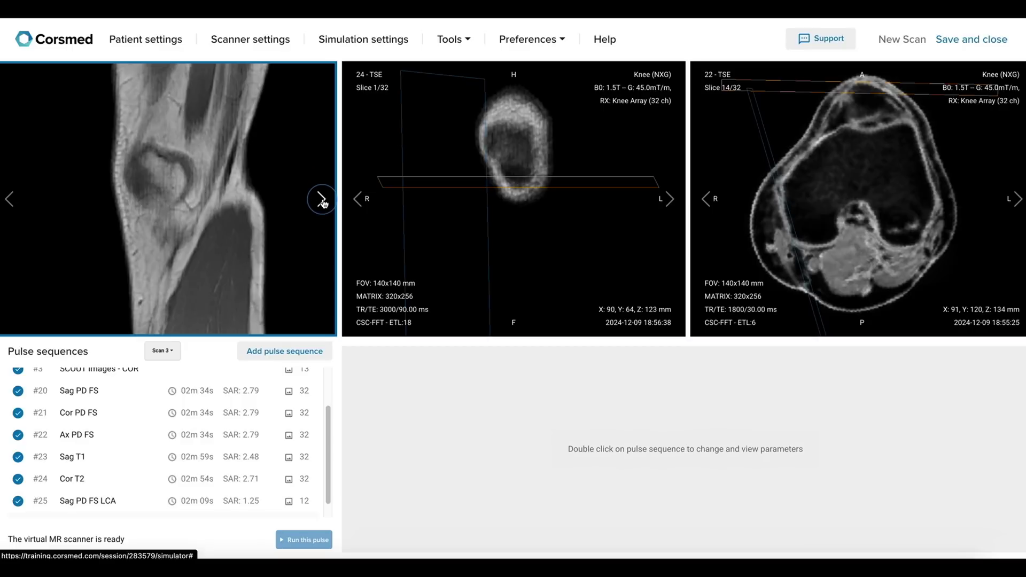
{"action": "left_click", "coordinate": [321, 200]}
{"action": "left_click", "coordinate": [321, 200]}
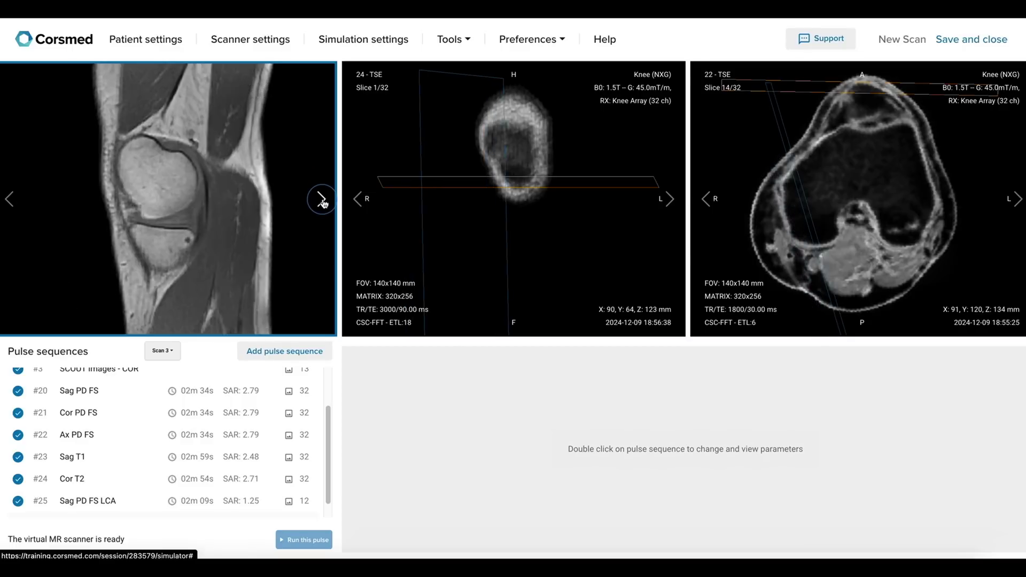
{"action": "left_click", "coordinate": [322, 200]}
{"action": "left_click", "coordinate": [321, 200]}
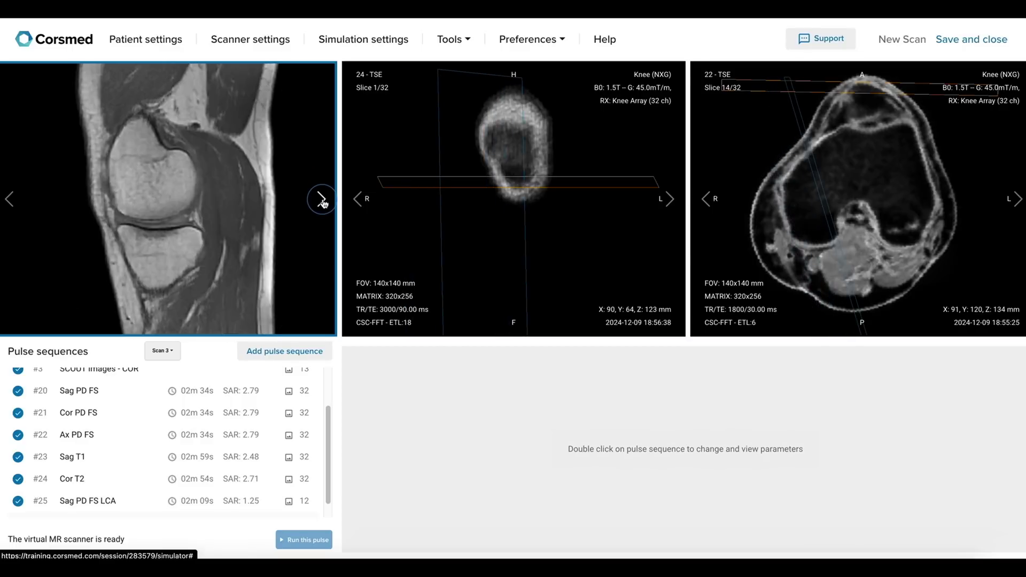
{"action": "left_click", "coordinate": [321, 200]}
{"action": "left_click", "coordinate": [321, 200]}
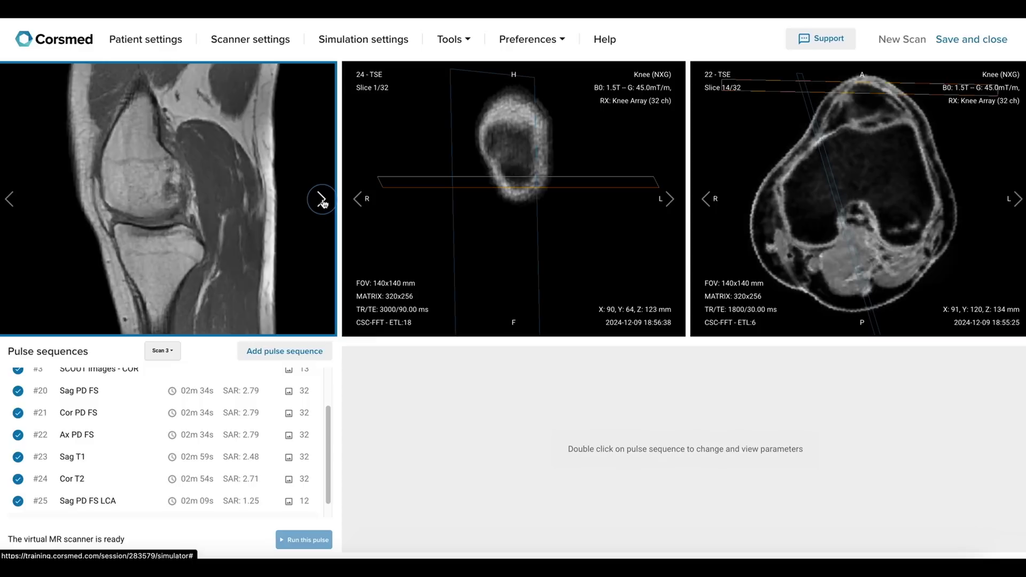
{"action": "left_click", "coordinate": [321, 200]}
{"action": "left_click", "coordinate": [321, 200]}
{"action": "left_click", "coordinate": [322, 200]}
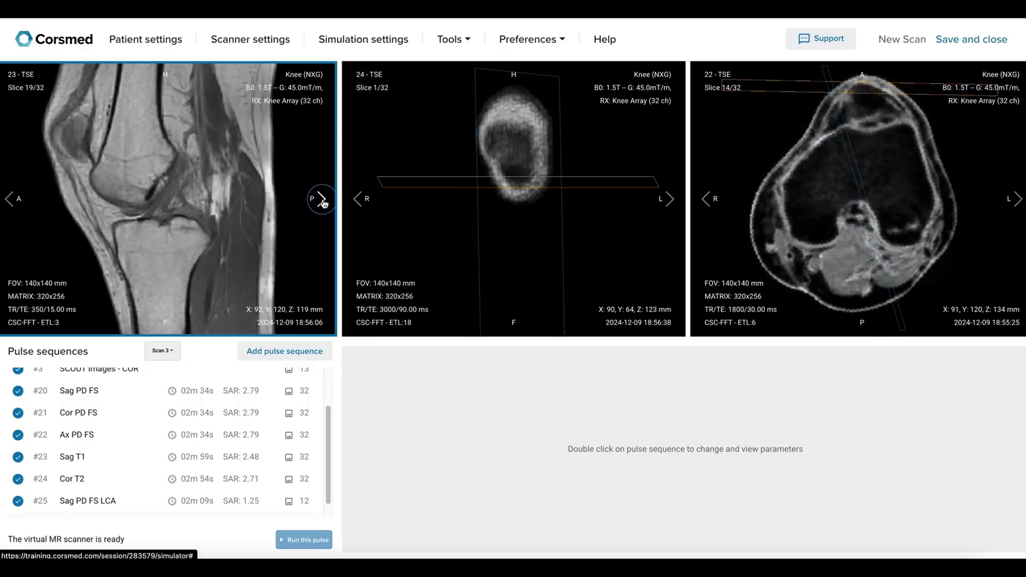
- Page through the Cor T2 slices up to slice 17 of 32
{"action": "left_click", "coordinate": [667, 198]}
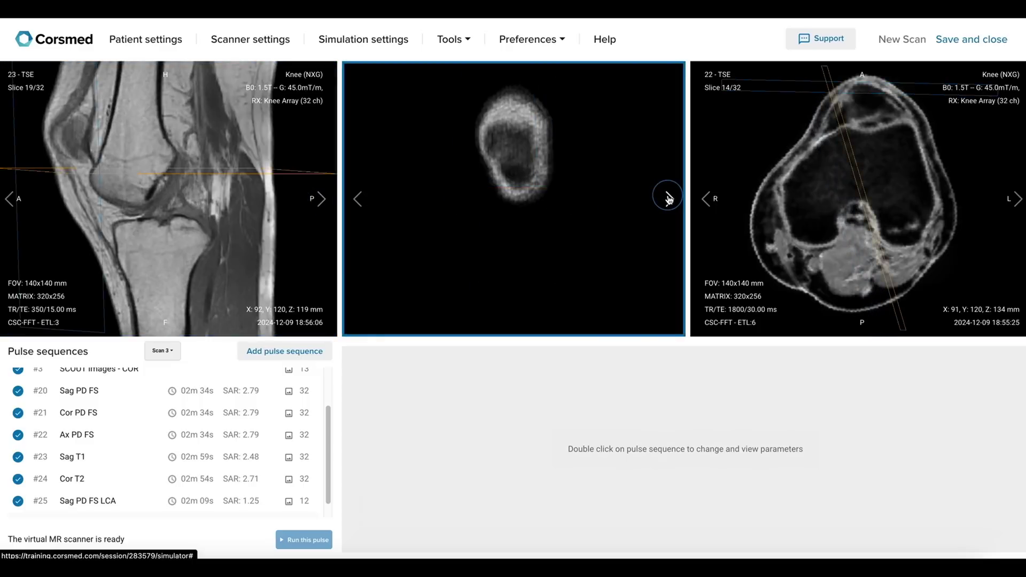
{"action": "left_click", "coordinate": [667, 198]}
{"action": "left_click", "coordinate": [668, 198]}
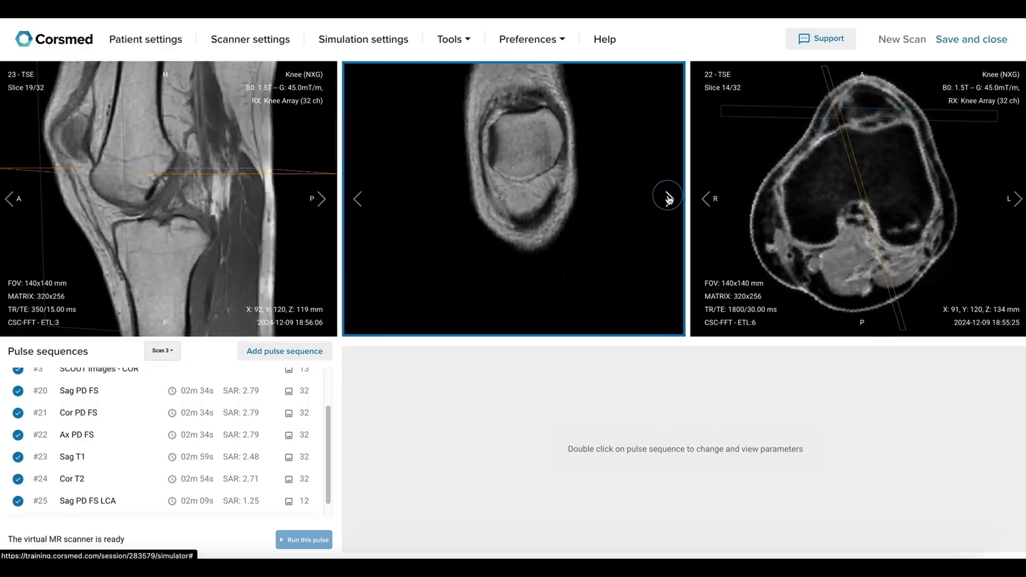
{"action": "left_click", "coordinate": [667, 198]}
{"action": "left_click", "coordinate": [667, 199]}
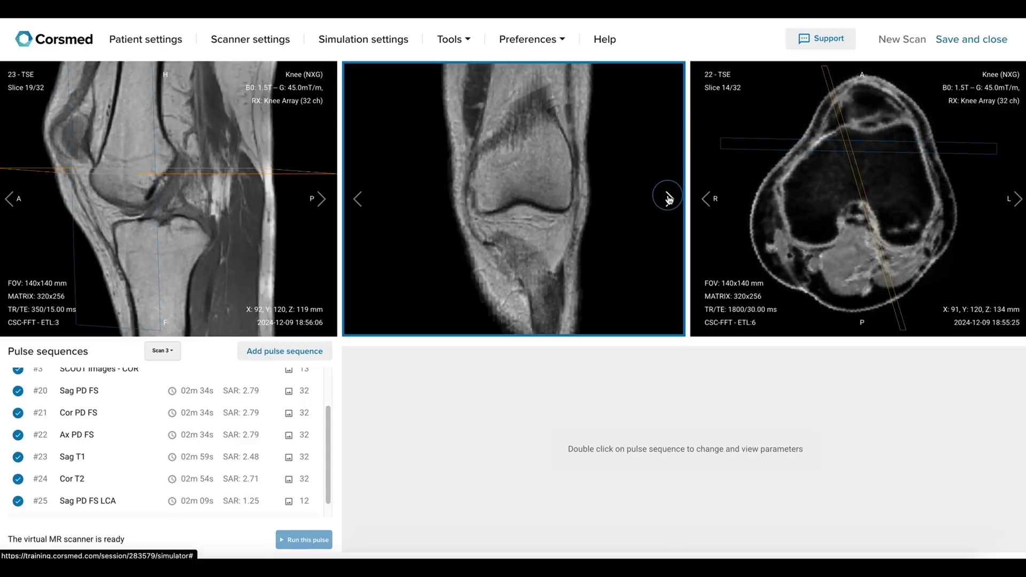
{"action": "left_click", "coordinate": [668, 199]}
{"action": "left_click", "coordinate": [668, 198]}
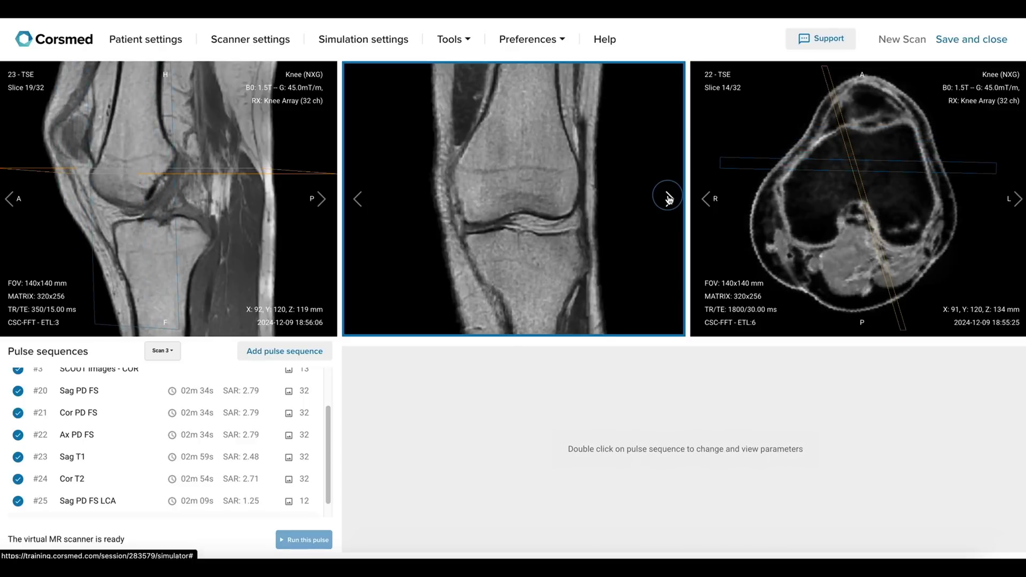
{"action": "left_click", "coordinate": [667, 198]}
{"action": "left_click", "coordinate": [667, 198]}
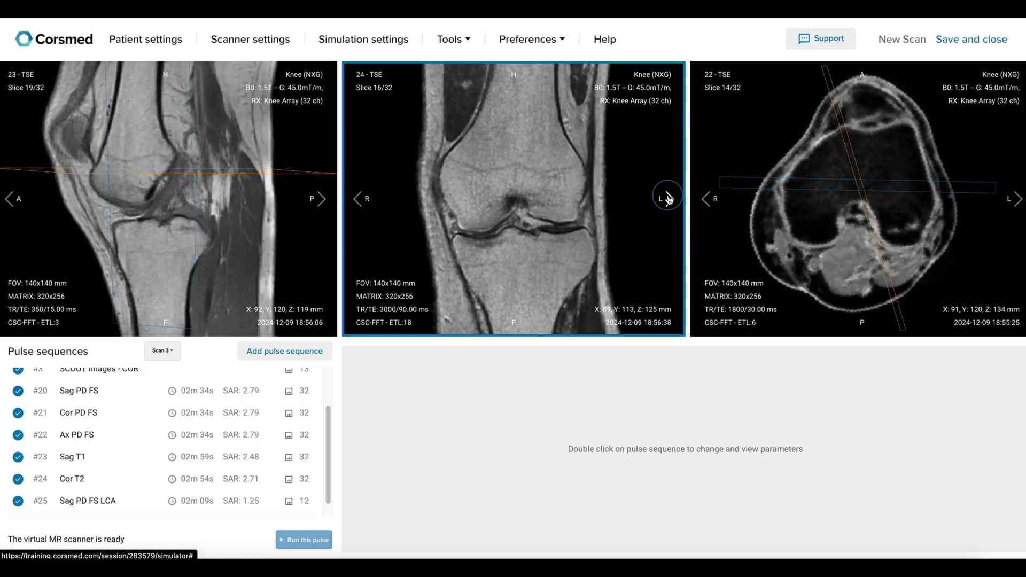
{"action": "left_click", "coordinate": [667, 198]}
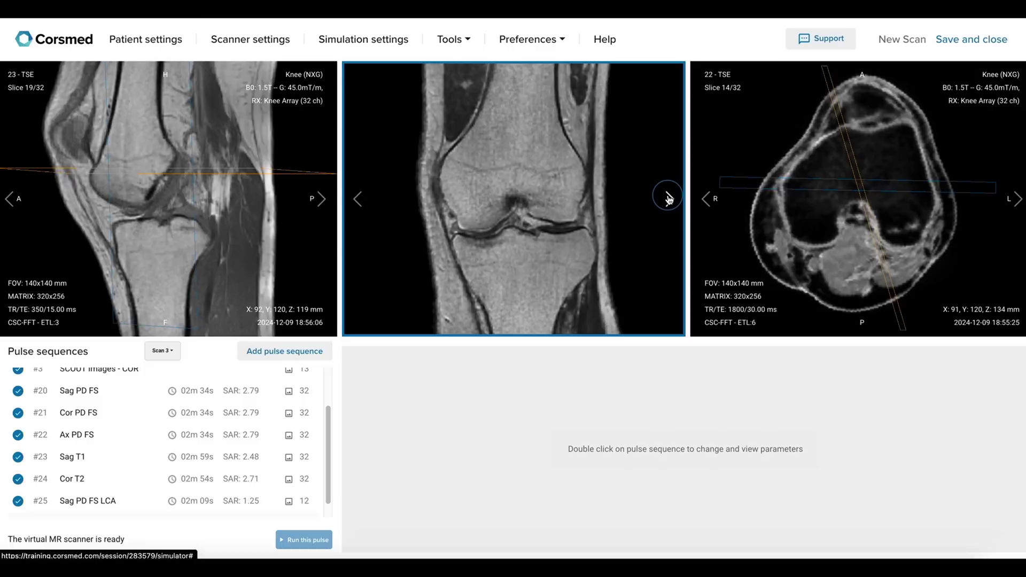
{"action": "left_click", "coordinate": [668, 198]}
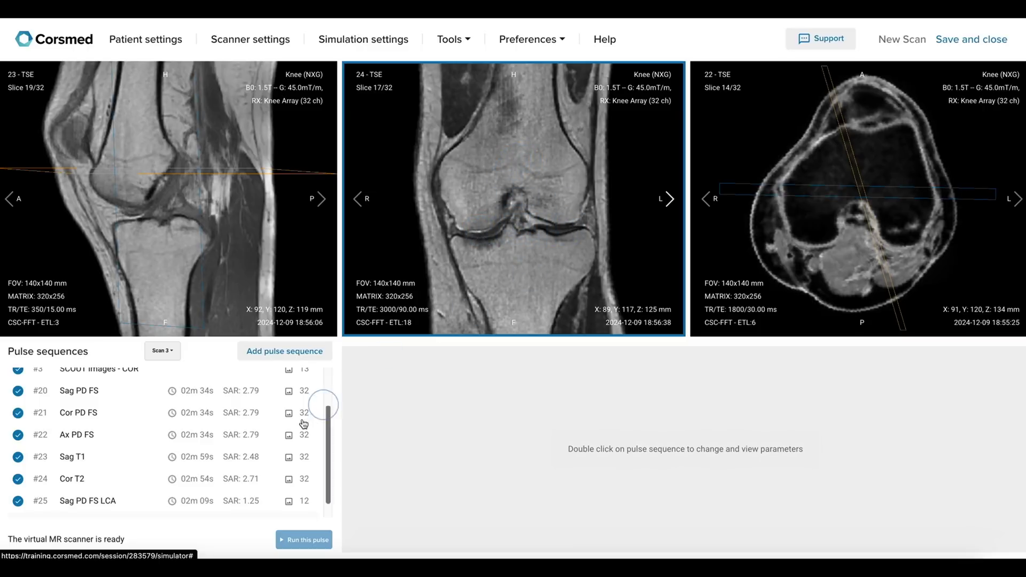
{"action": "scroll", "coordinate": [257, 458], "scroll_direction": "down", "scroll_amount": 2}
- Load Sag PD FS LCA #25 right and Cor PD FS LCA #26 middle, then magnify sagittal slice 8 of 12
{"action": "left_click_drag", "start_coordinate": [287, 480], "coordinate": [820, 270]}
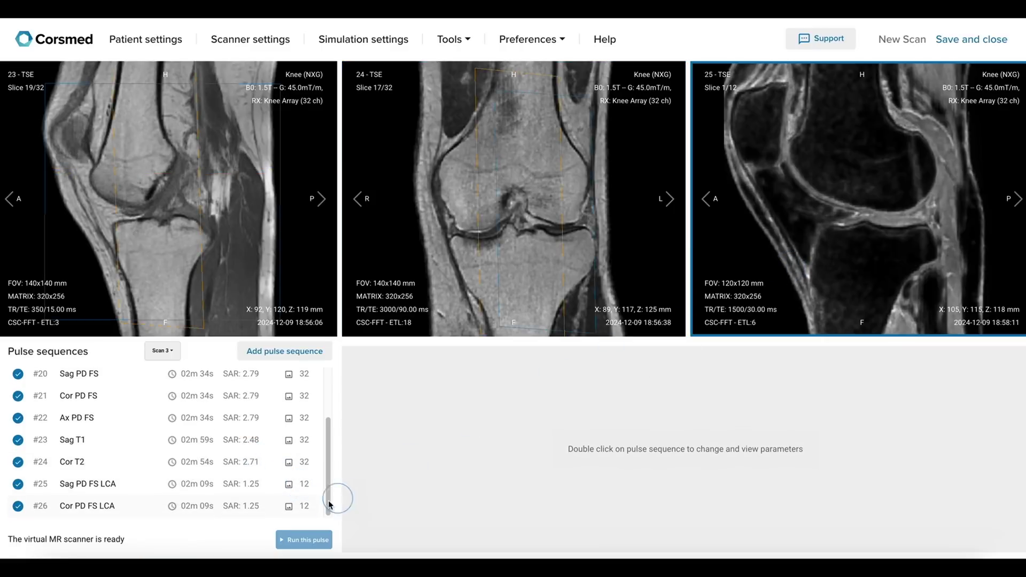
{"action": "left_click_drag", "start_coordinate": [289, 506], "coordinate": [602, 244]}
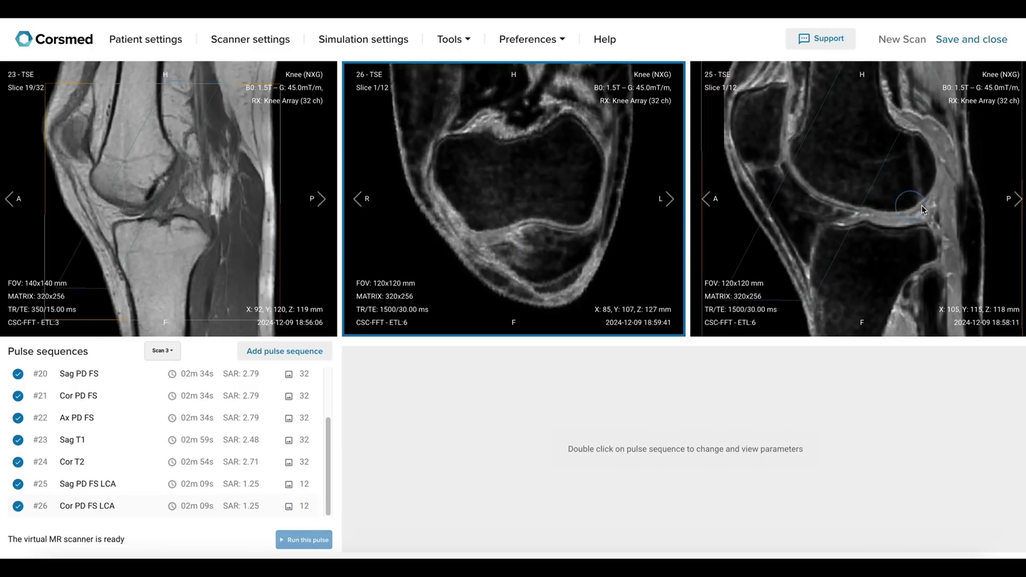
{"action": "left_click", "coordinate": [1018, 200]}
{"action": "left_click", "coordinate": [1018, 200]}
{"action": "left_click", "coordinate": [1018, 200]}
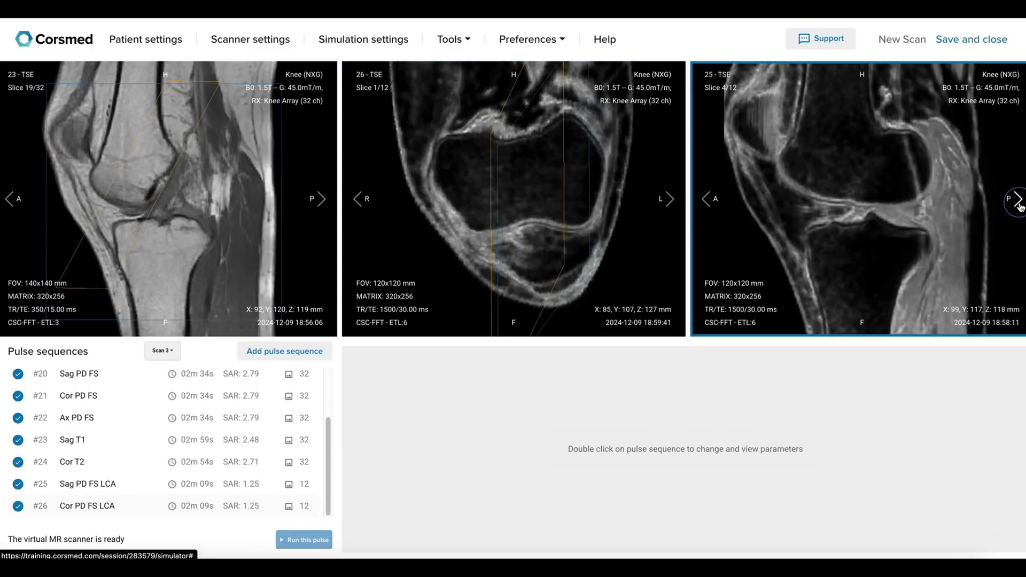
{"action": "left_click", "coordinate": [1019, 200]}
{"action": "left_click", "coordinate": [1018, 200]}
{"action": "left_click", "coordinate": [1019, 200]}
{"action": "left_click", "coordinate": [1019, 200]}
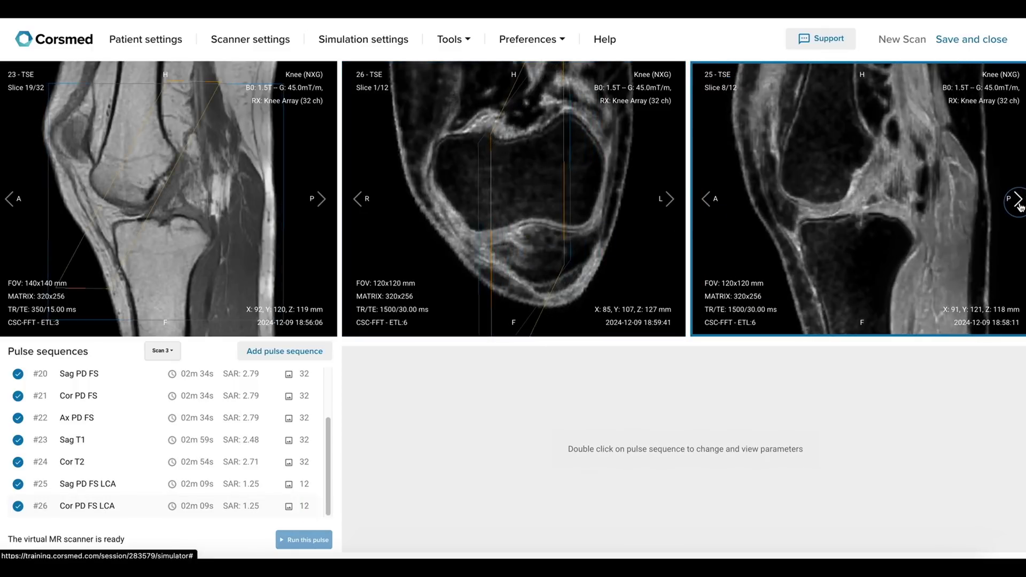
{"action": "left_click_drag", "start_coordinate": [861, 155], "coordinate": [859, 191]}
- Step the oblique coronal LCA series to slice 6 of 12, then close the magnified view
{"action": "left_click", "coordinate": [669, 200]}
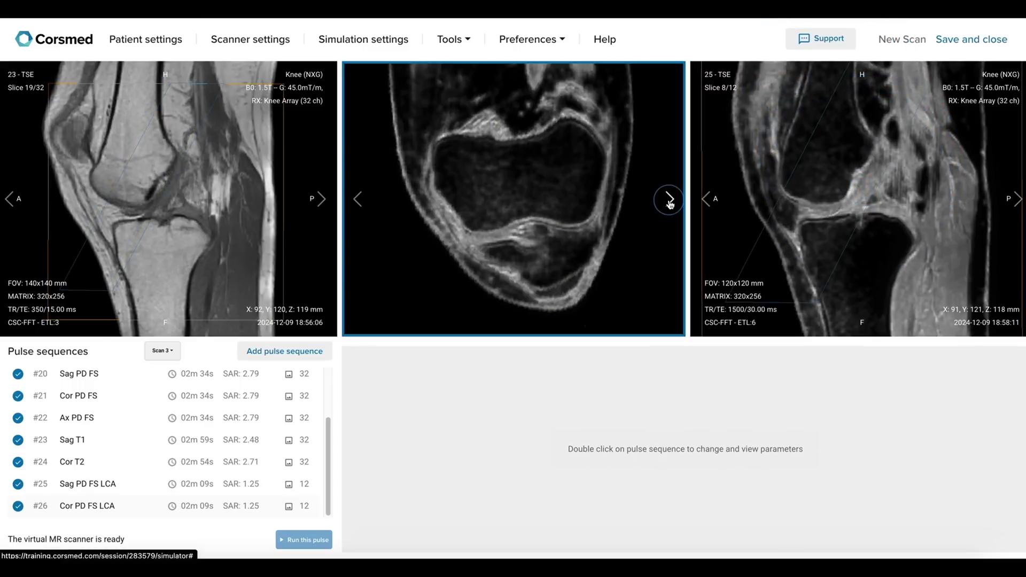
{"action": "left_click", "coordinate": [669, 201]}
{"action": "left_click", "coordinate": [670, 202]}
{"action": "left_click", "coordinate": [670, 202]}
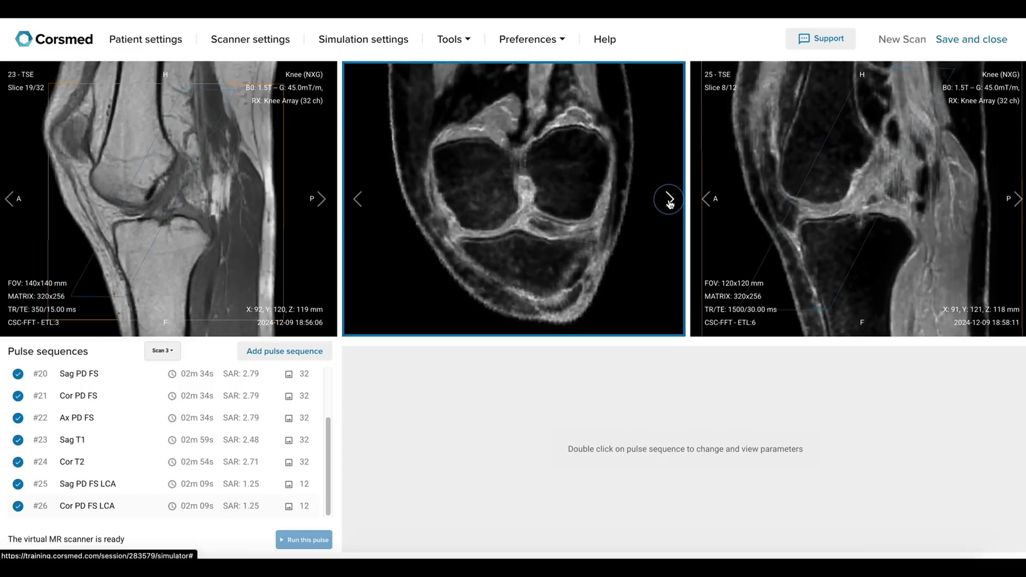
{"action": "left_click", "coordinate": [670, 202]}
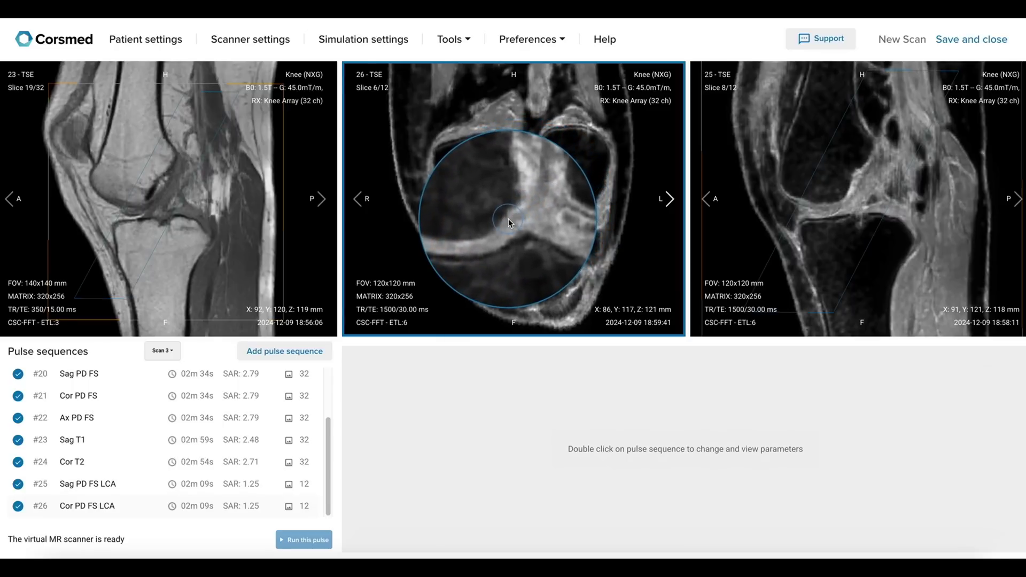
{"action": "left_click", "coordinate": [508, 223]}
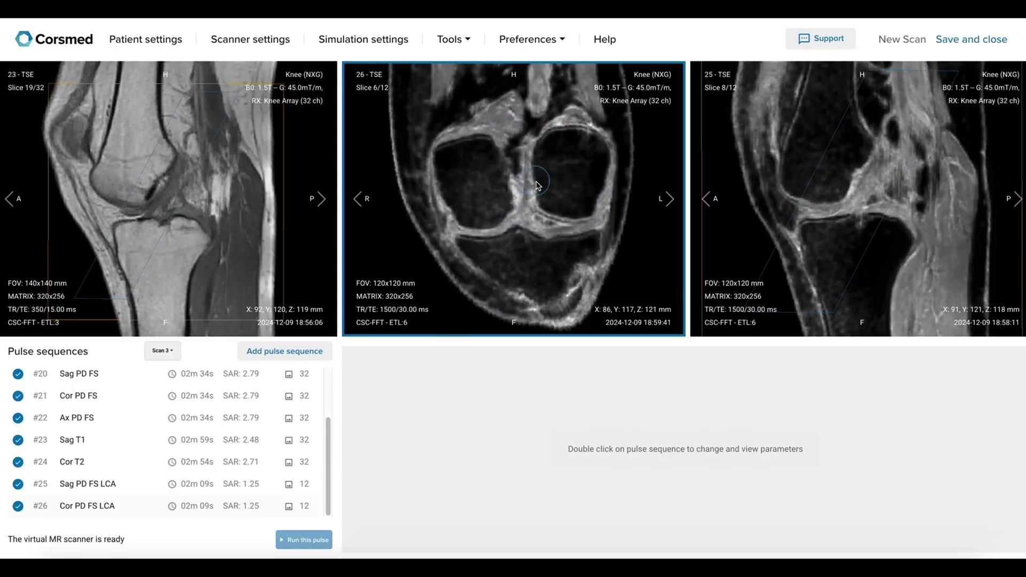